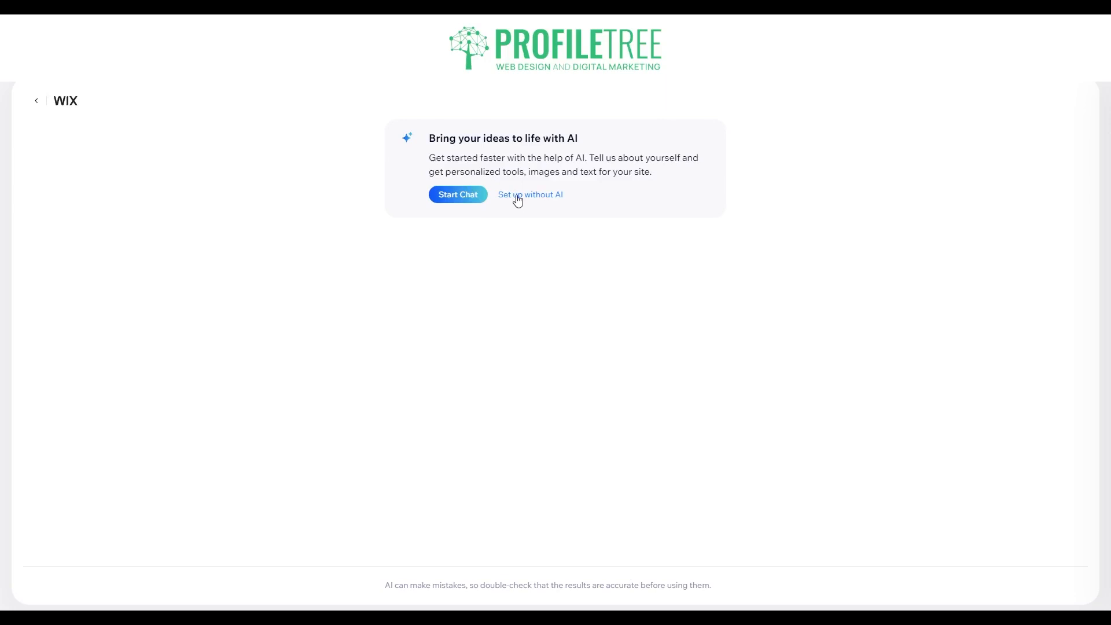
- Start the AI site setup chat, naming the site "Demo Site" and giving "Brochure Website" as the kind of business
{"action": "left_click", "coordinate": [469, 197]}
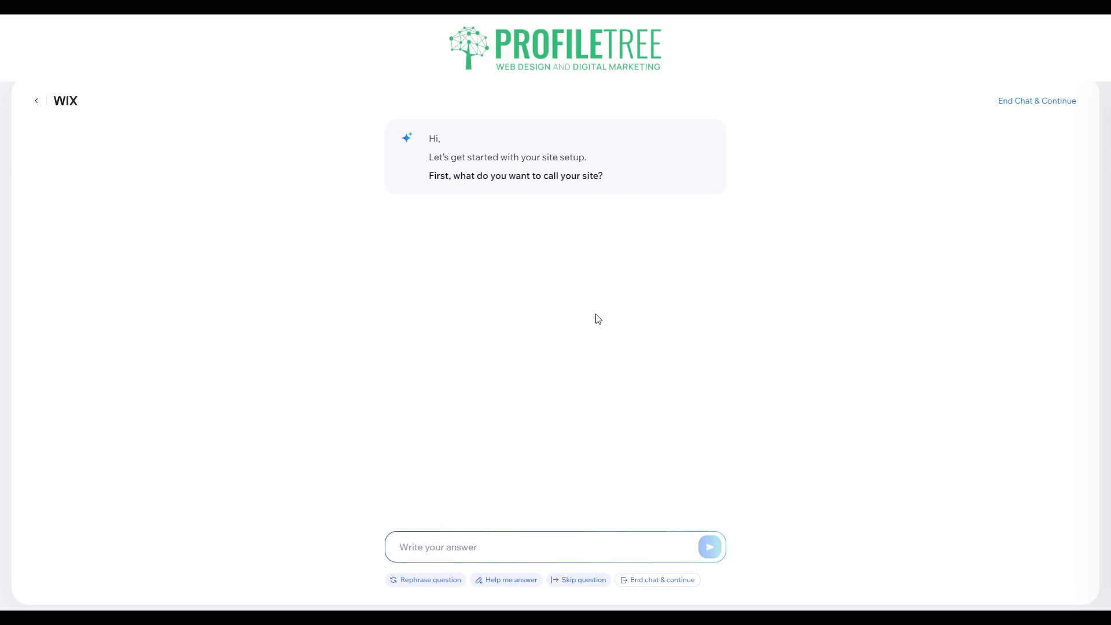
{"action": "left_click", "coordinate": [479, 541]}
{"action": "type", "text": "Demo Site"}
{"action": "key", "text": "Return"}
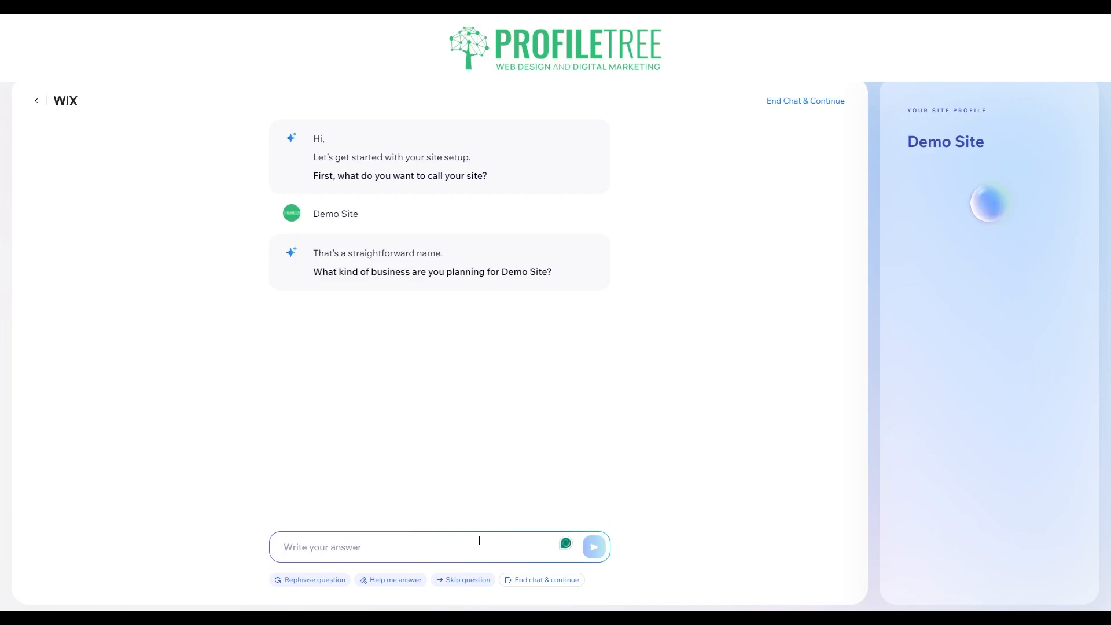
{"action": "type", "text": "Brochure Website"}
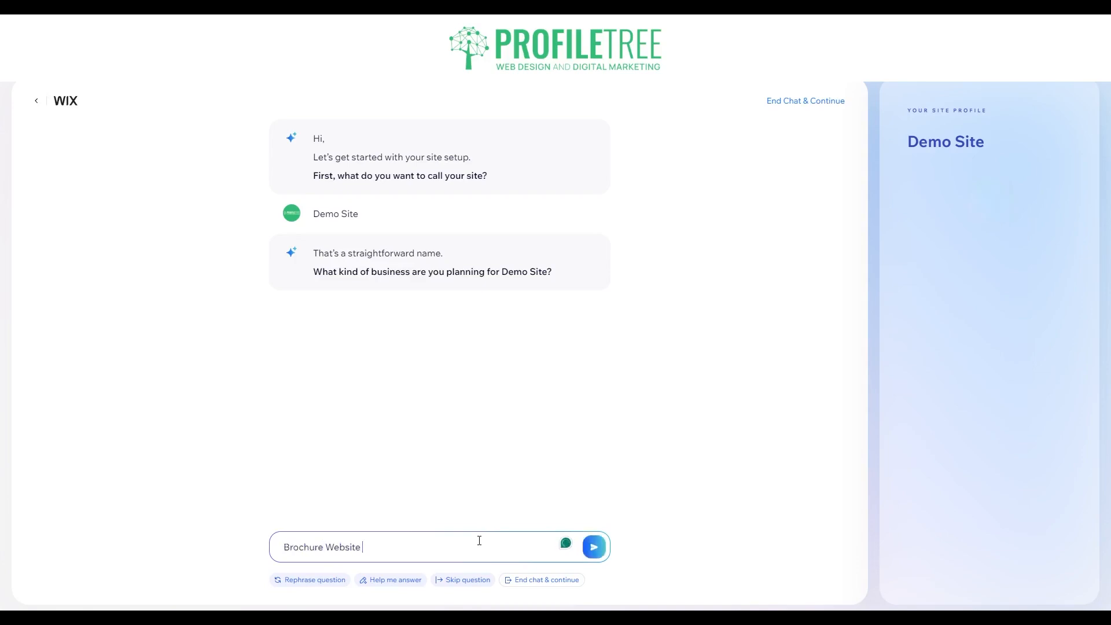
{"action": "key", "text": "Return"}
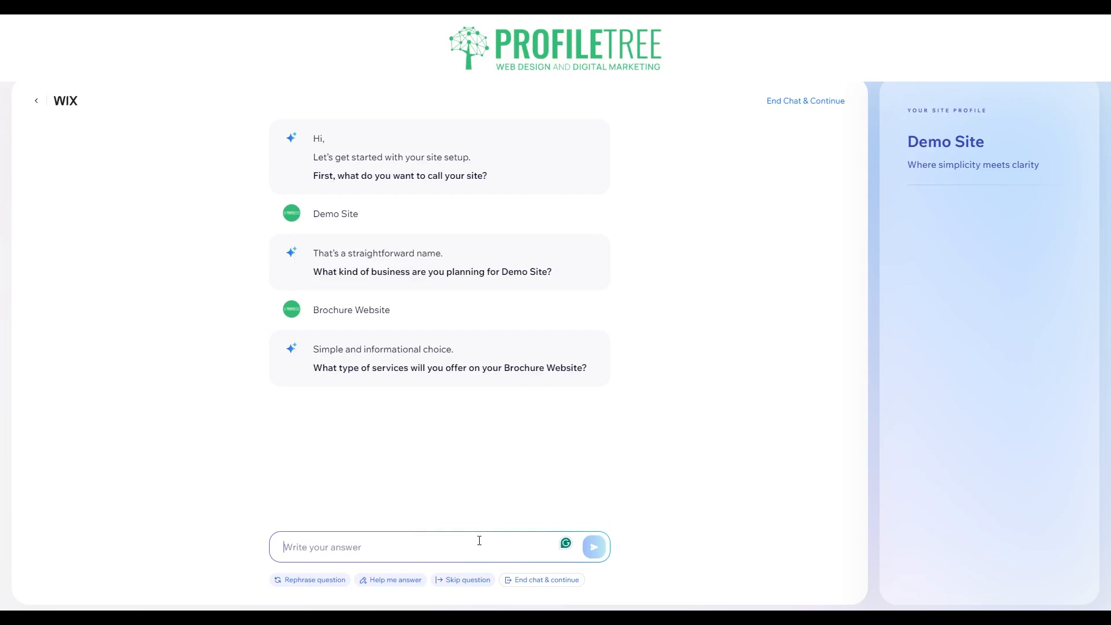
- Answer the services question with "Mehanic Brochure site, we offer services from MOT Check, Oil Service, Brake Service"
{"action": "type", "text": "Meh"}
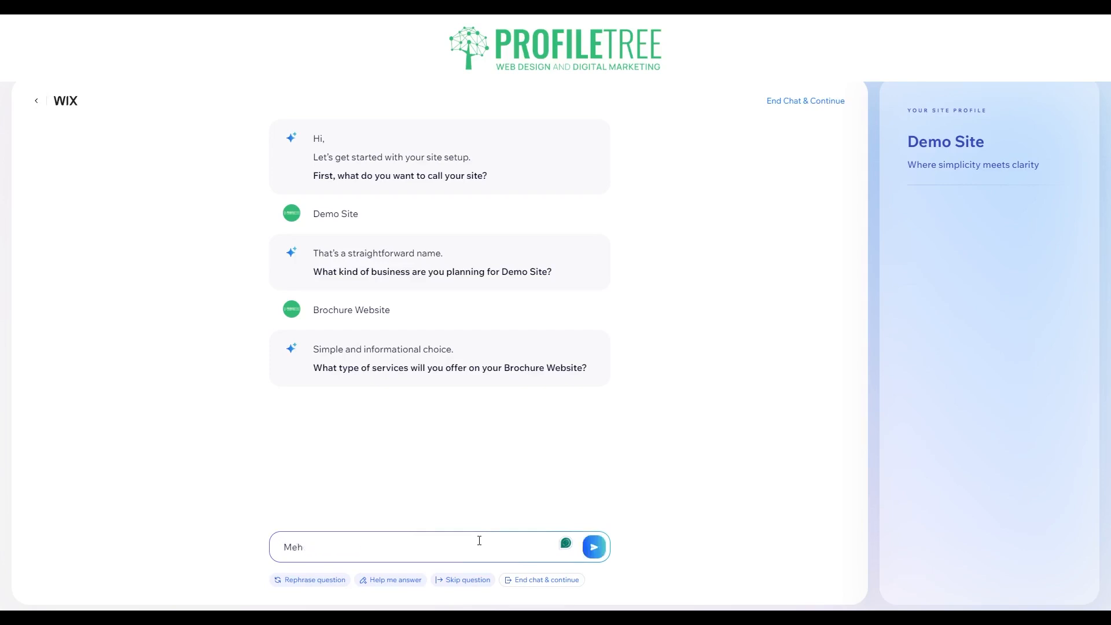
{"action": "type", "text": "anic Brochure site, we offer s"}
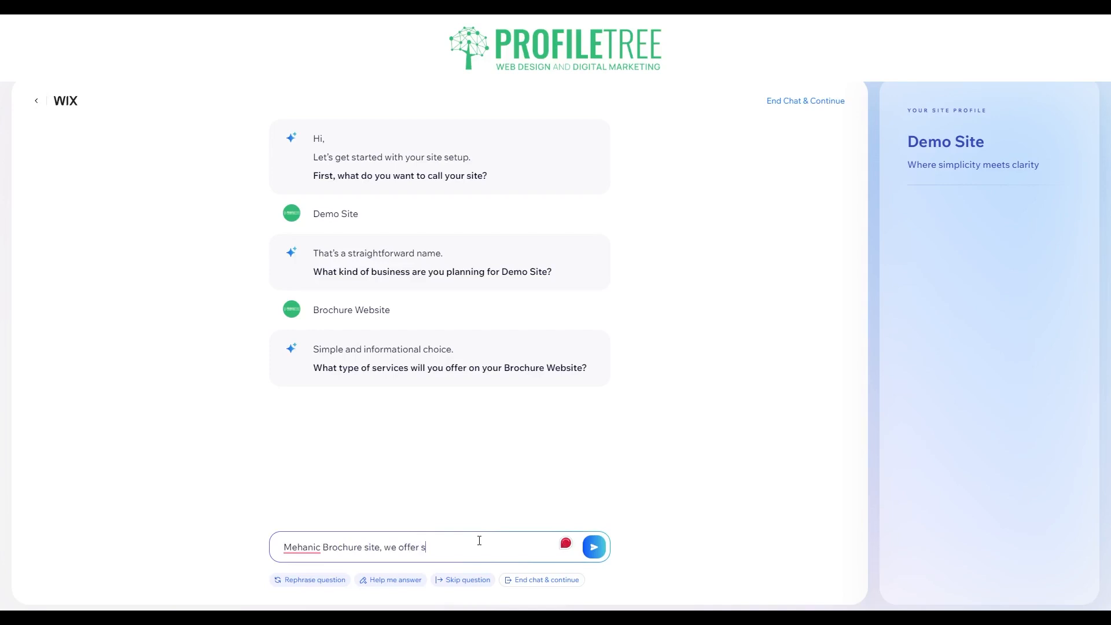
{"action": "type", "text": "ervices from MOT Check, Oil Service, Brake Service'"}
{"action": "key", "text": "BackSpace"}
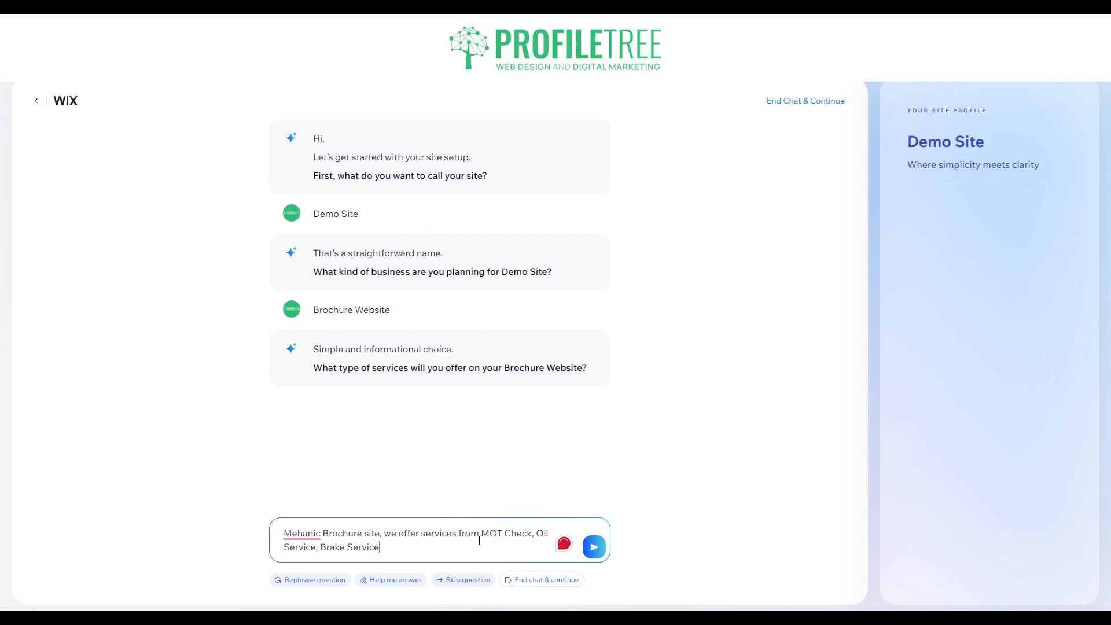
{"action": "key", "text": "Return"}
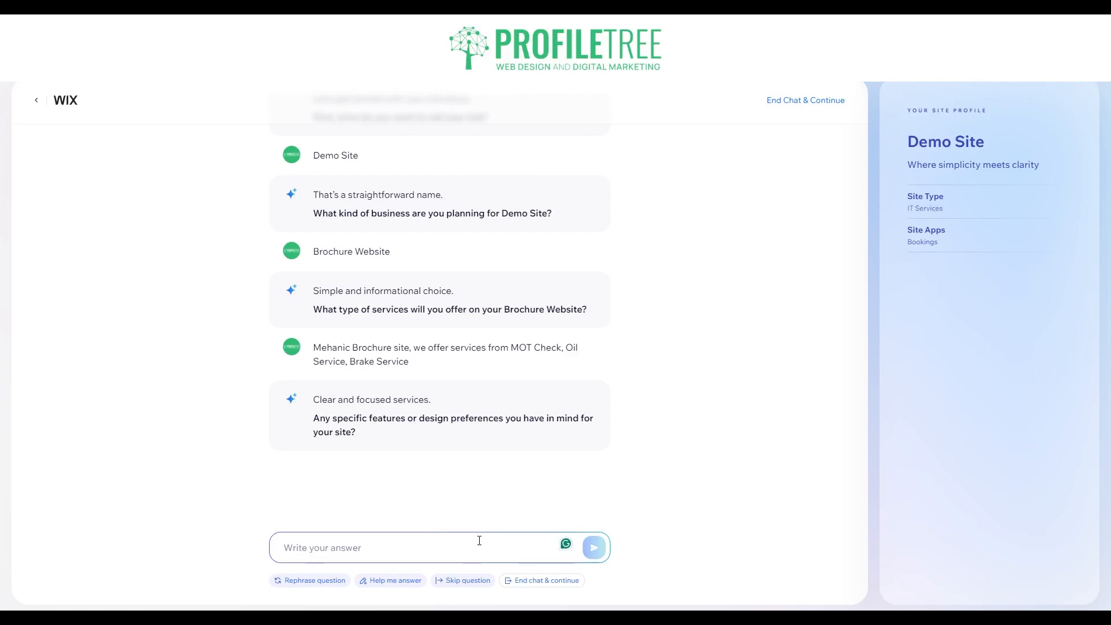
- Answer the design preferences question with "My colours are red and black, I need that implemented on the site"
{"action": "type", "text": "My colou"}
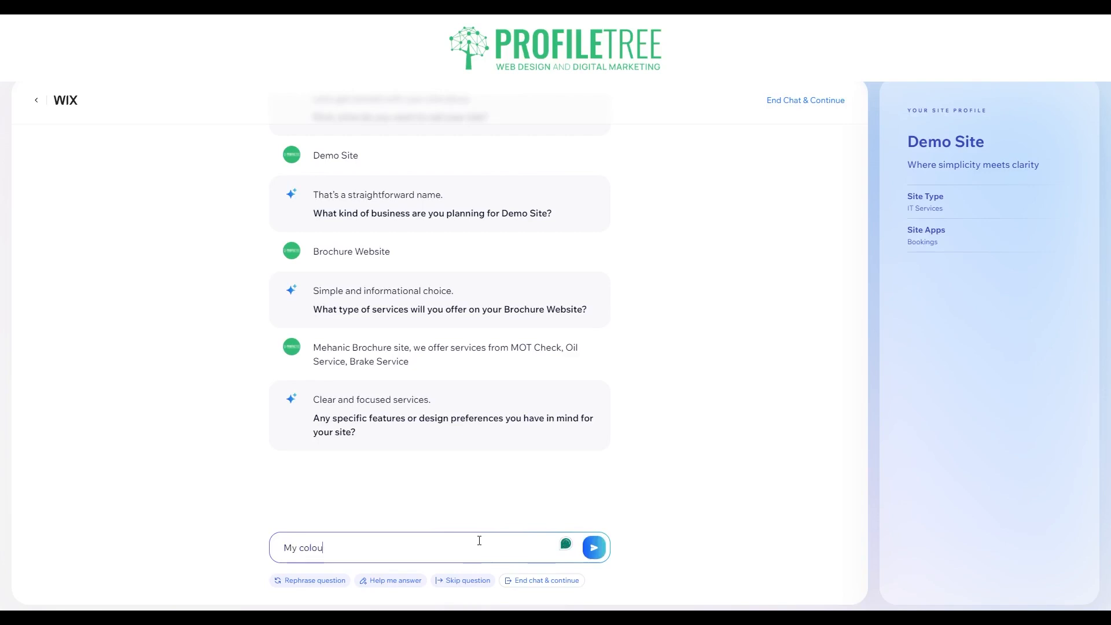
{"action": "type", "text": "rs are red and black, I need that implemented on the site"}
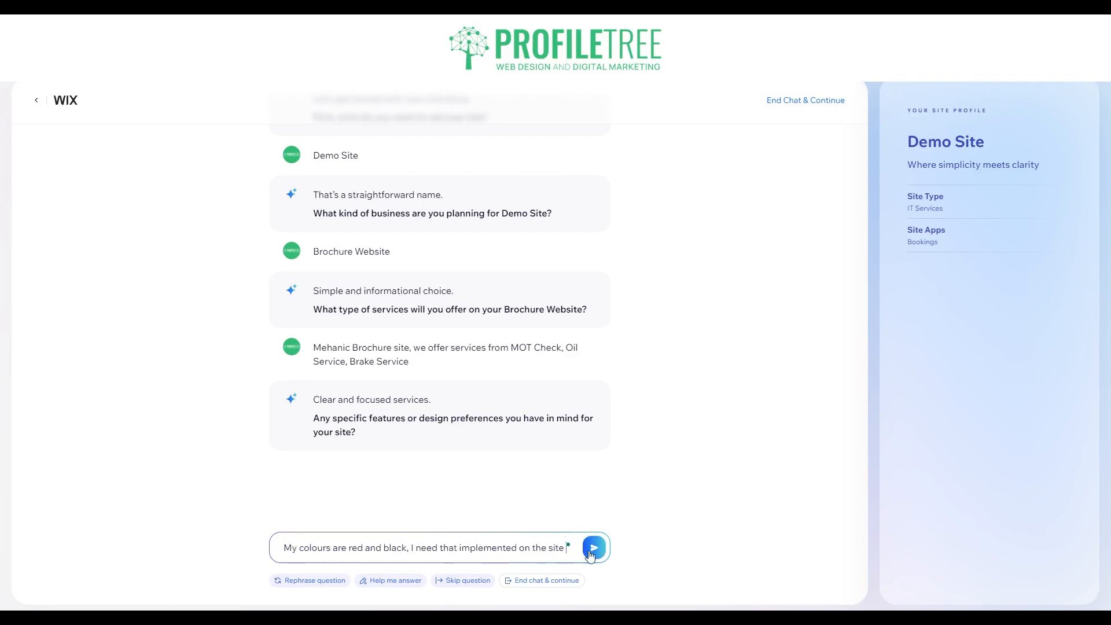
{"action": "key", "text": "Return"}
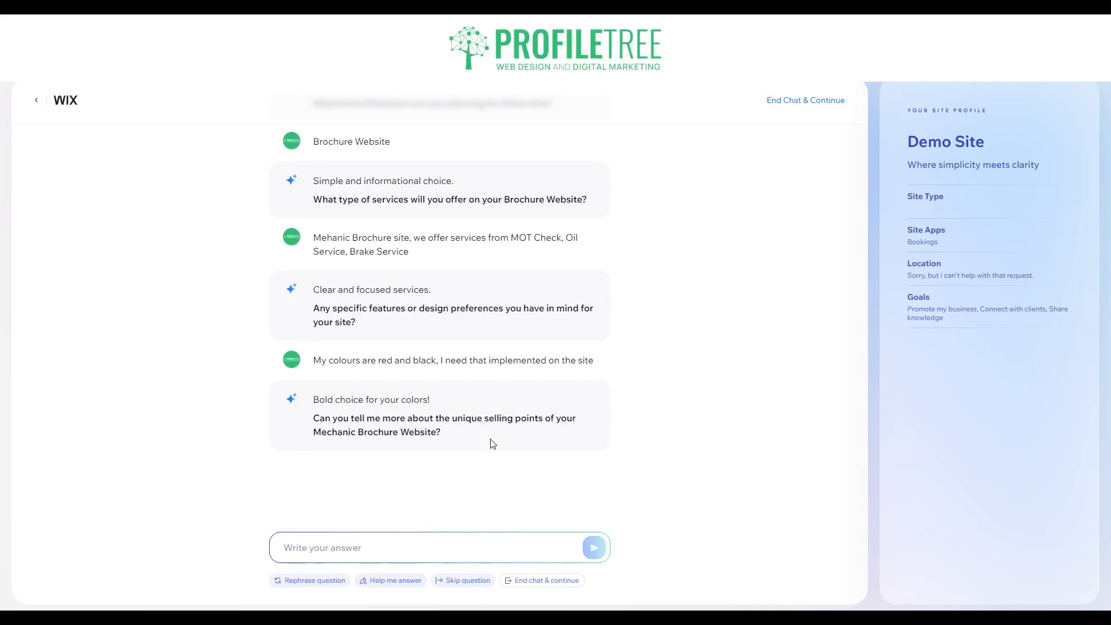
- Give the unique selling points as "Common services like oil change, battery change, brake service, wheel bearing replacement, exhausts"
{"action": "left_click", "coordinate": [389, 550]}
{"action": "type", "text": "Common services like oil change, battery change"}
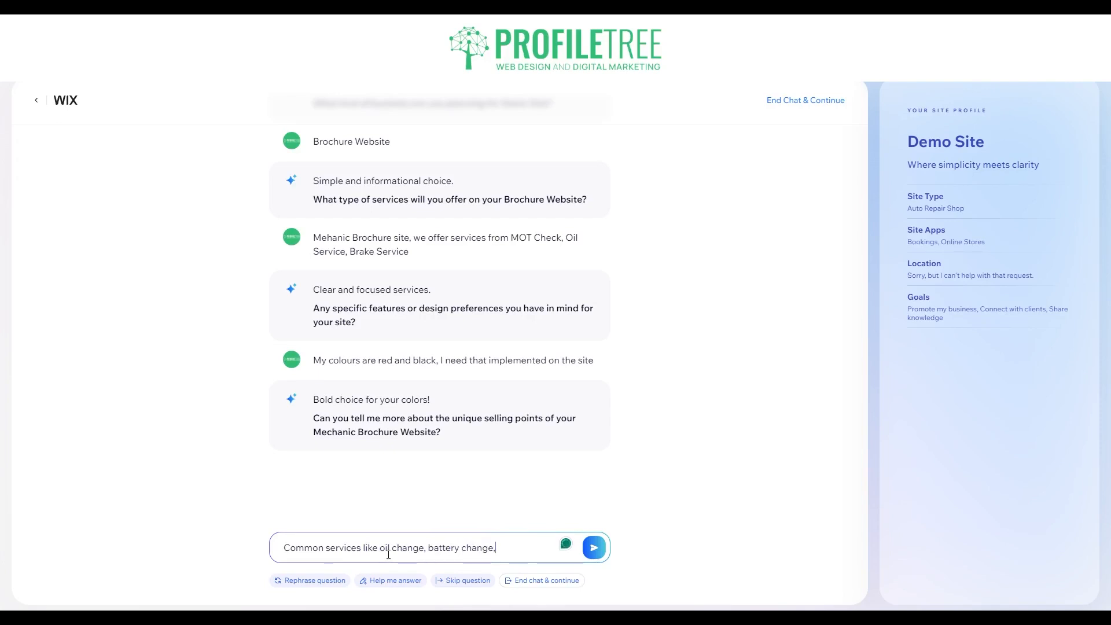
{"action": "type", "text": ", brake service, wheel bearing replacement"}
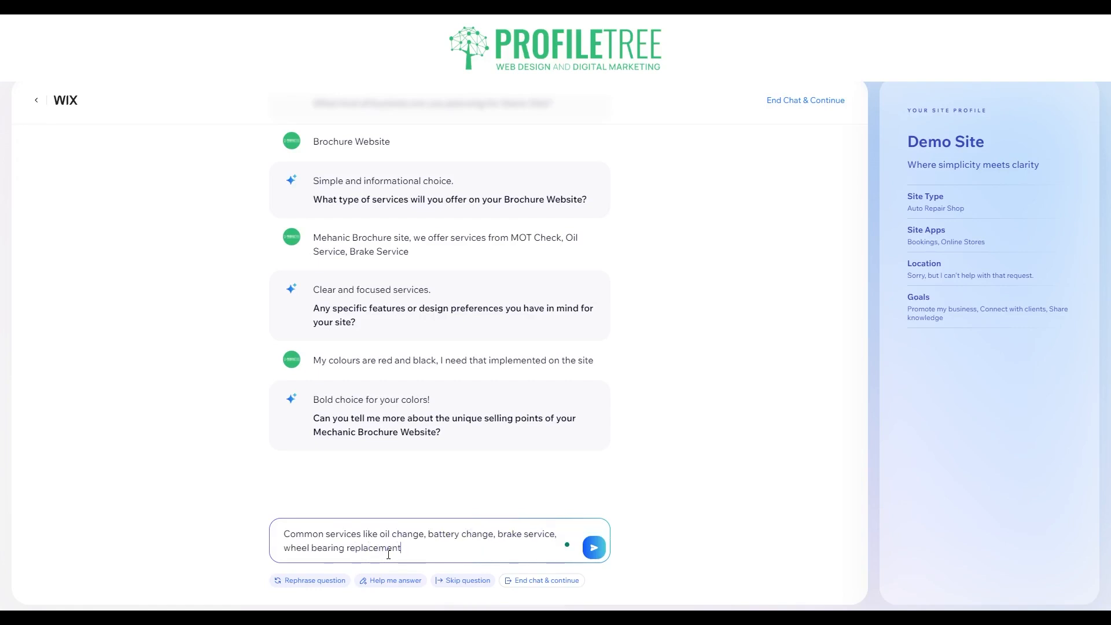
{"action": "type", "text": ", exhausts,"}
{"action": "key", "text": "BackSpace"}
{"action": "key", "text": "BackSpace"}
{"action": "key", "text": "Return"}
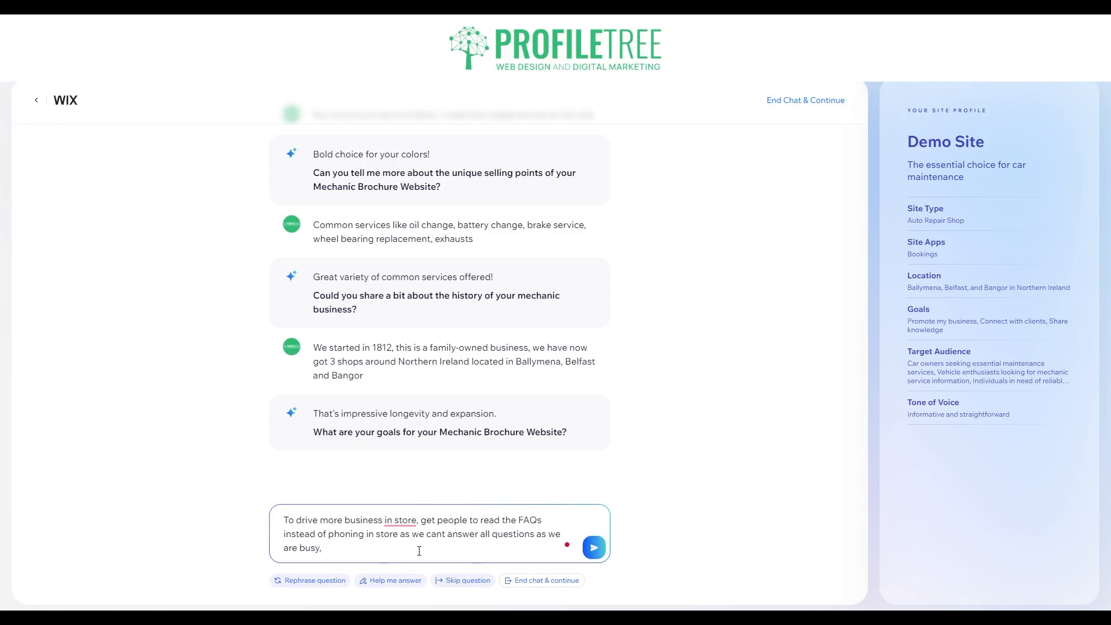
- Submit the goals answer about driving in-store business and FAQ reading without its trailing comma, and go to the dashboard, dismissing the sale offer
{"action": "key", "text": "BackSpace"}
{"action": "key", "text": "Return"}
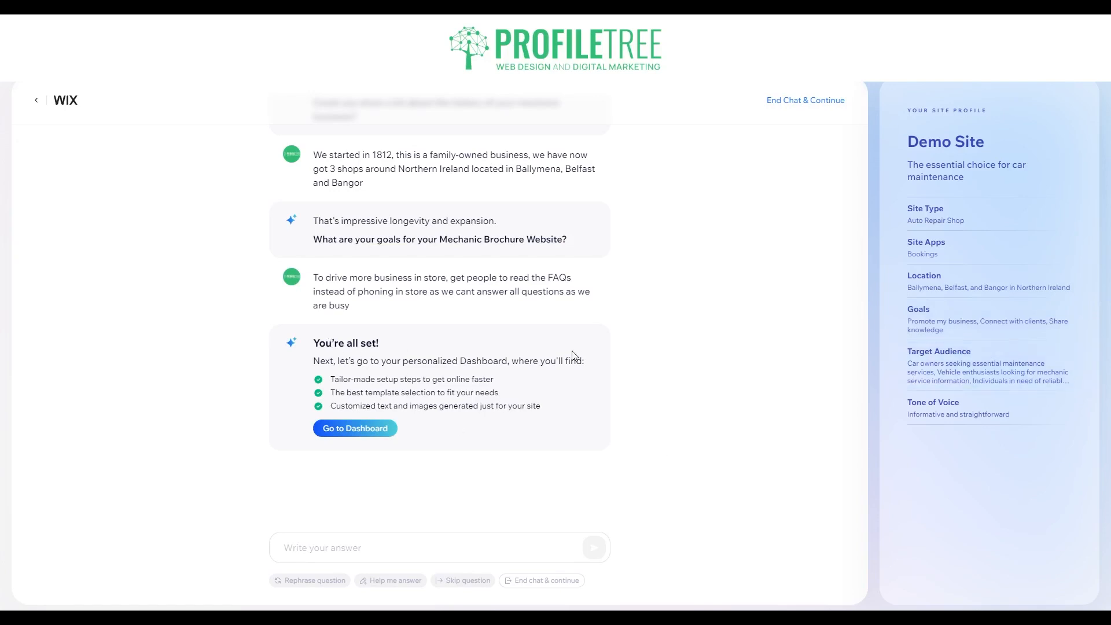
{"action": "left_click", "coordinate": [362, 421]}
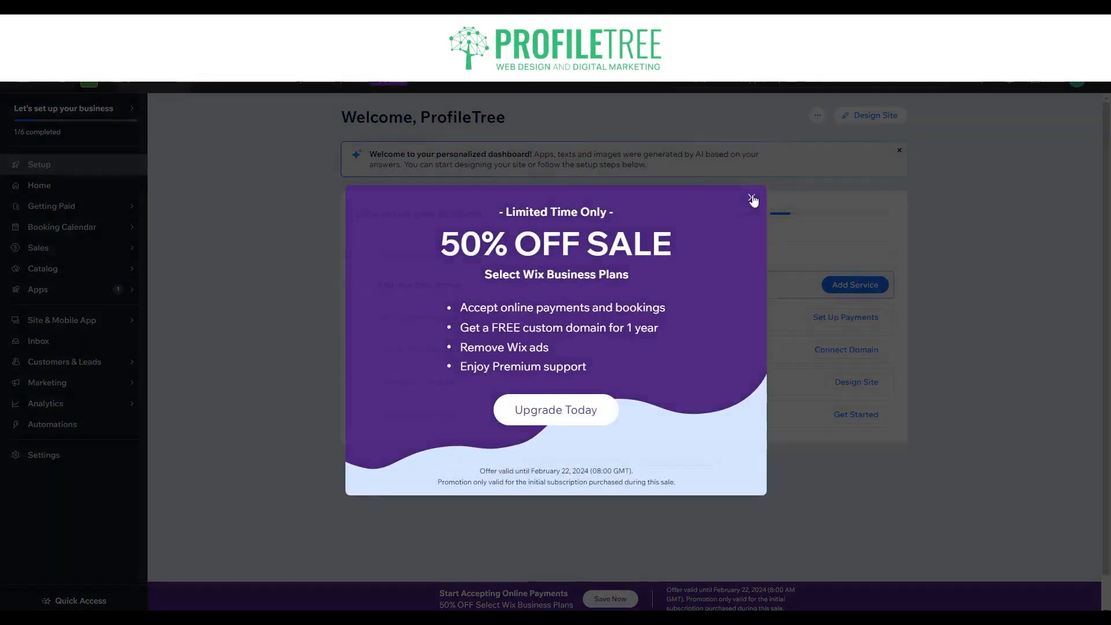
{"action": "left_click", "coordinate": [752, 199]}
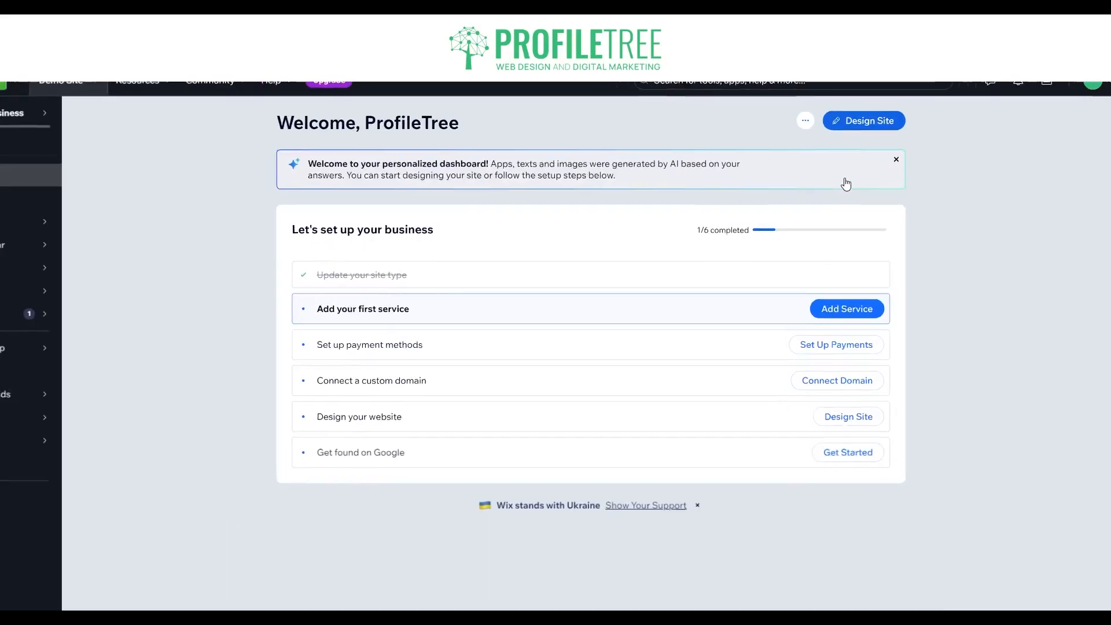
- Start designing the site by letting Wix create it, and accept the prefilled business info
{"action": "left_click", "coordinate": [870, 121]}
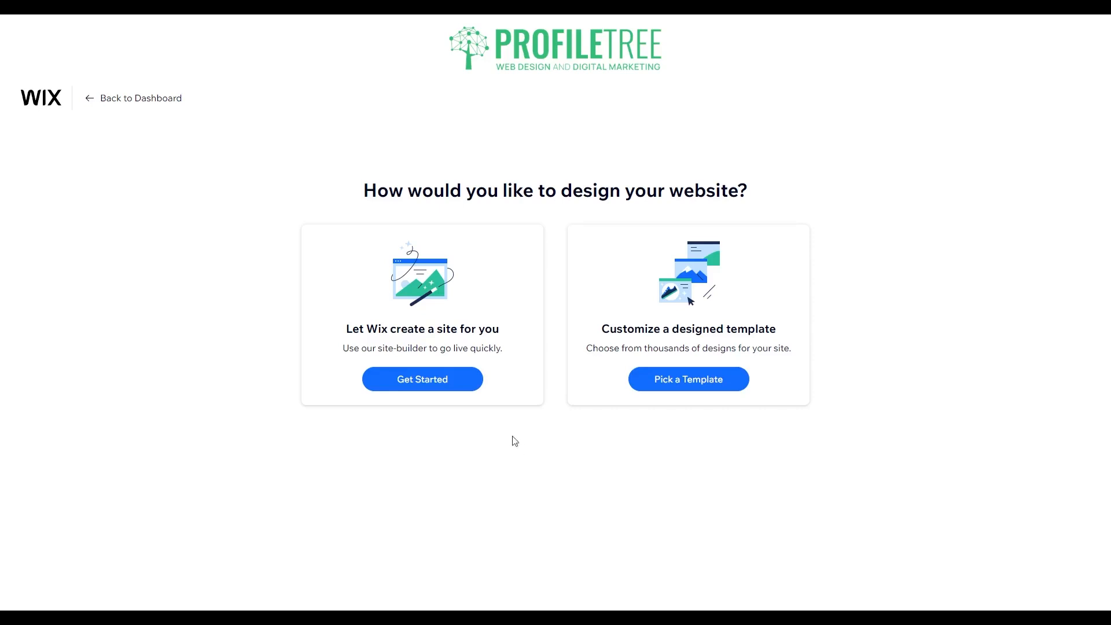
{"action": "left_click", "coordinate": [404, 389]}
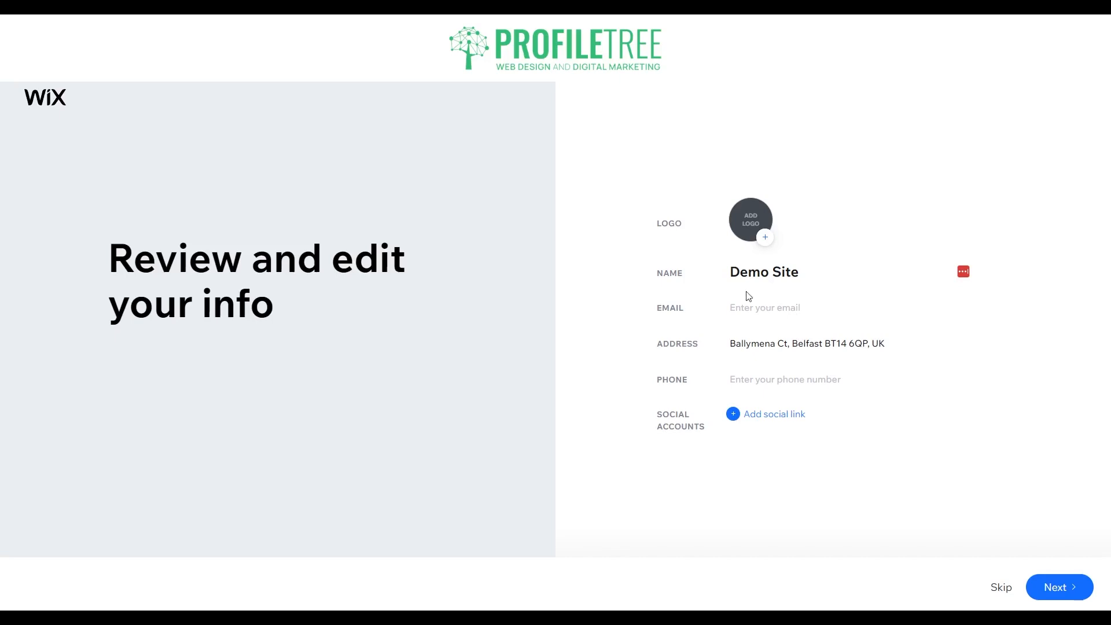
{"action": "left_click", "coordinate": [1054, 589]}
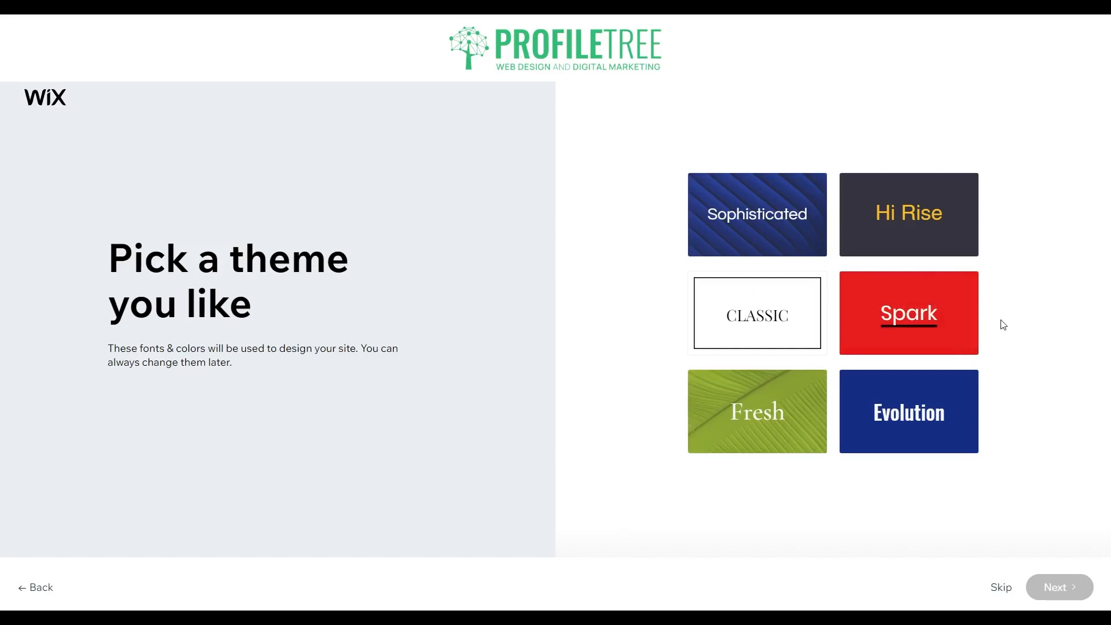
- Choose the red Spark theme for the site's fonts and colors and continue
{"action": "left_click", "coordinate": [929, 349]}
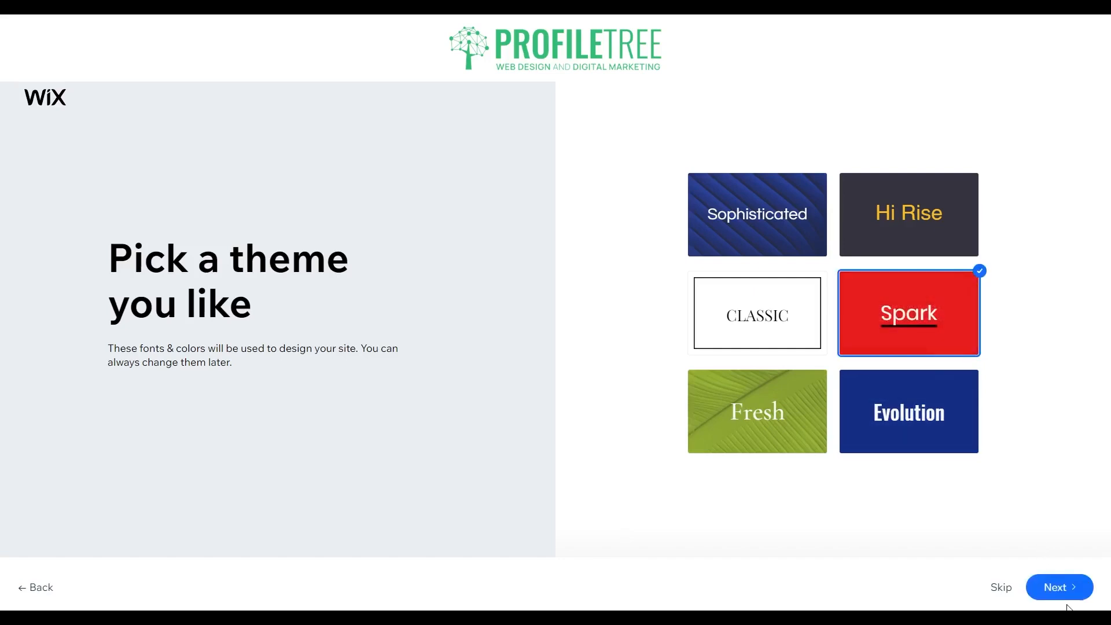
{"action": "left_click", "coordinate": [1058, 588]}
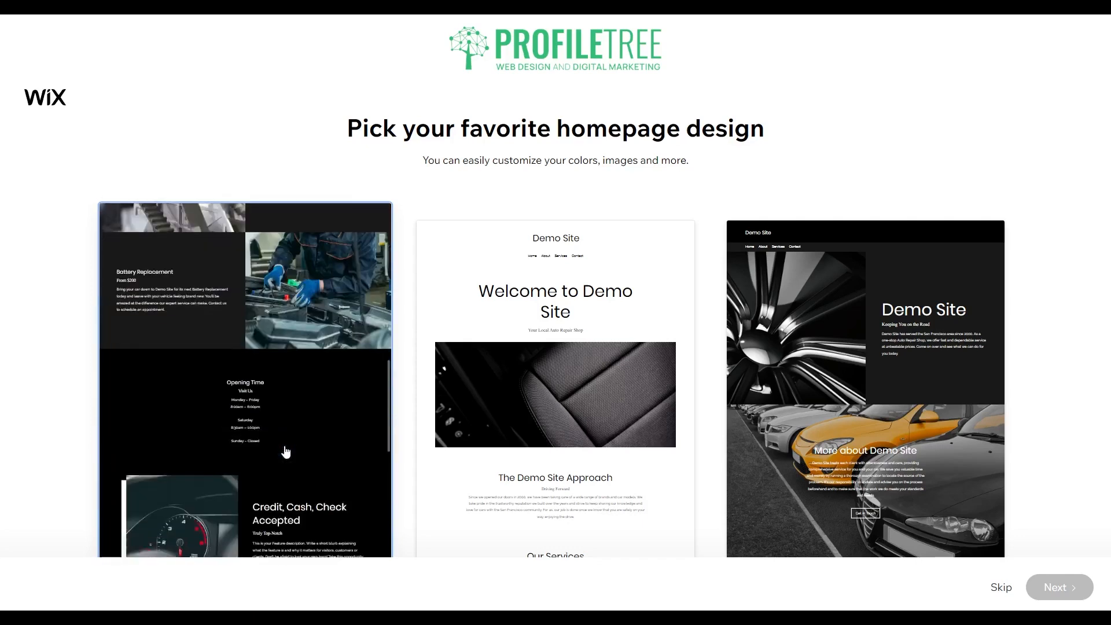
- Examine the three suggested homepage designs through their full length, comparing their layouts, services sections and quote forms
{"action": "scroll", "coordinate": [286, 452], "scroll_direction": "up", "scroll_amount": 2}
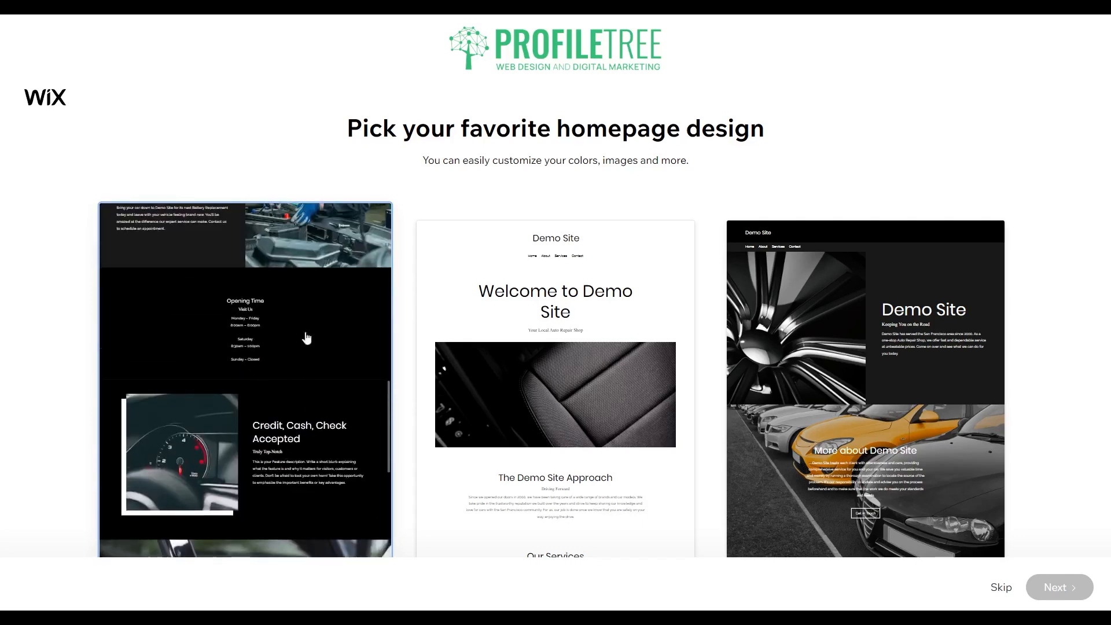
{"action": "scroll", "coordinate": [314, 423], "scroll_direction": "down", "scroll_amount": 3}
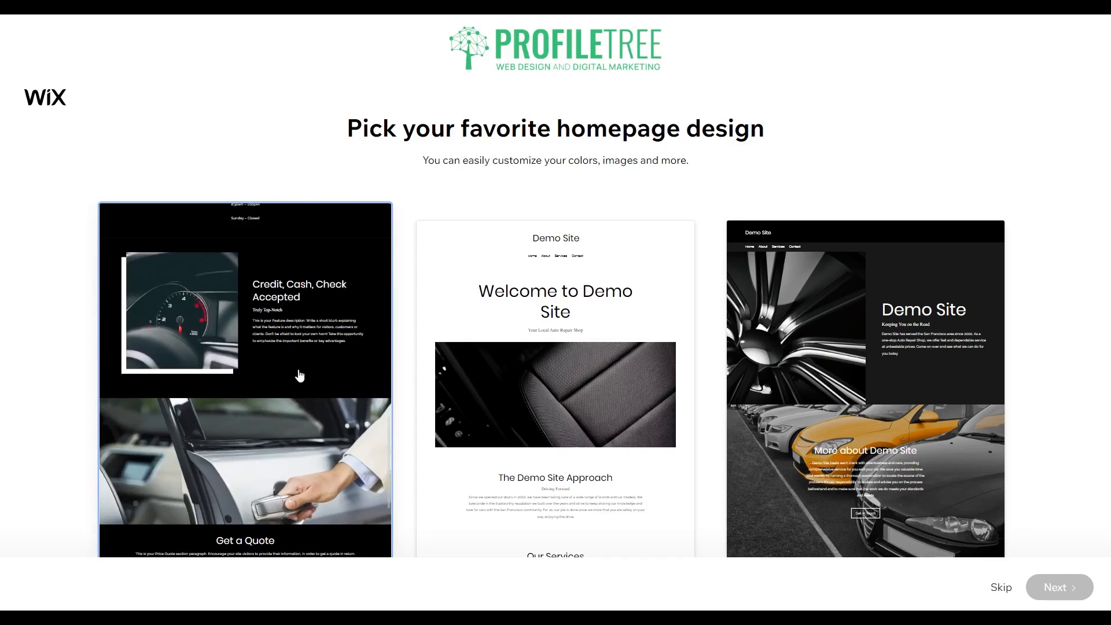
{"action": "scroll", "coordinate": [299, 377], "scroll_direction": "down", "scroll_amount": 4}
{"action": "scroll", "coordinate": [298, 377], "scroll_direction": "down", "scroll_amount": 1}
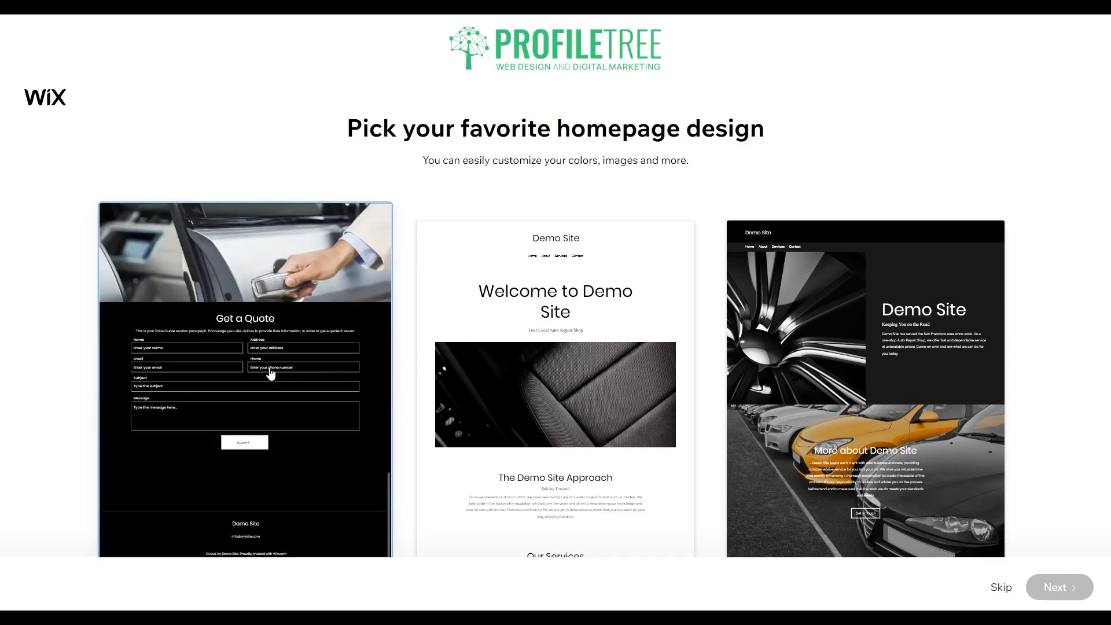
{"action": "scroll", "coordinate": [578, 311], "scroll_direction": "down", "scroll_amount": 3}
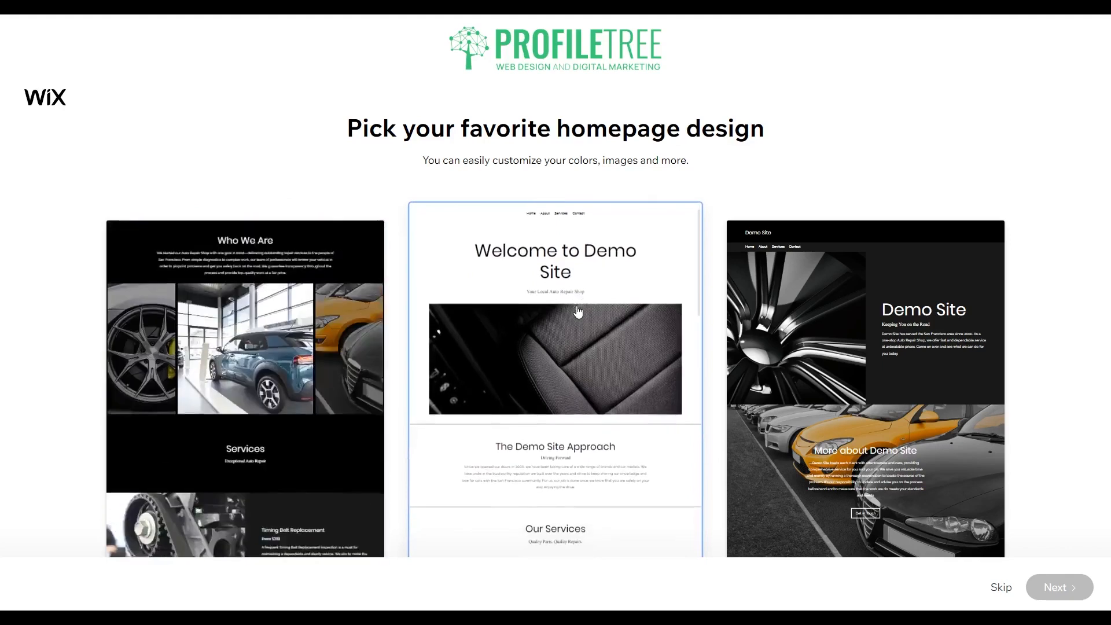
{"action": "scroll", "coordinate": [578, 312], "scroll_direction": "down", "scroll_amount": 5}
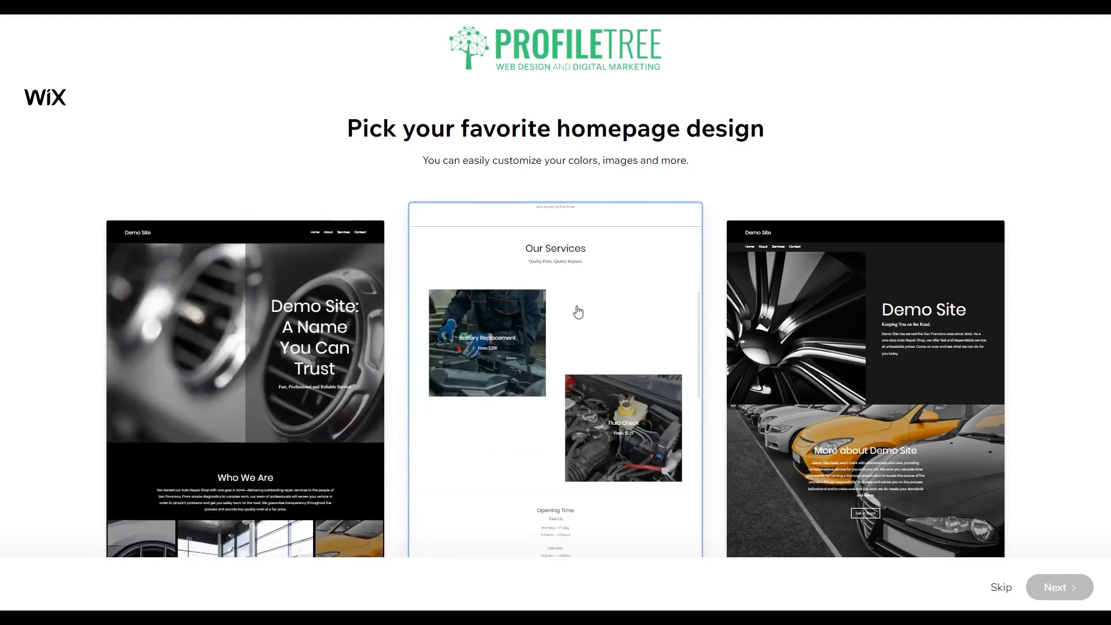
{"action": "scroll", "coordinate": [578, 312], "scroll_direction": "down", "scroll_amount": 5}
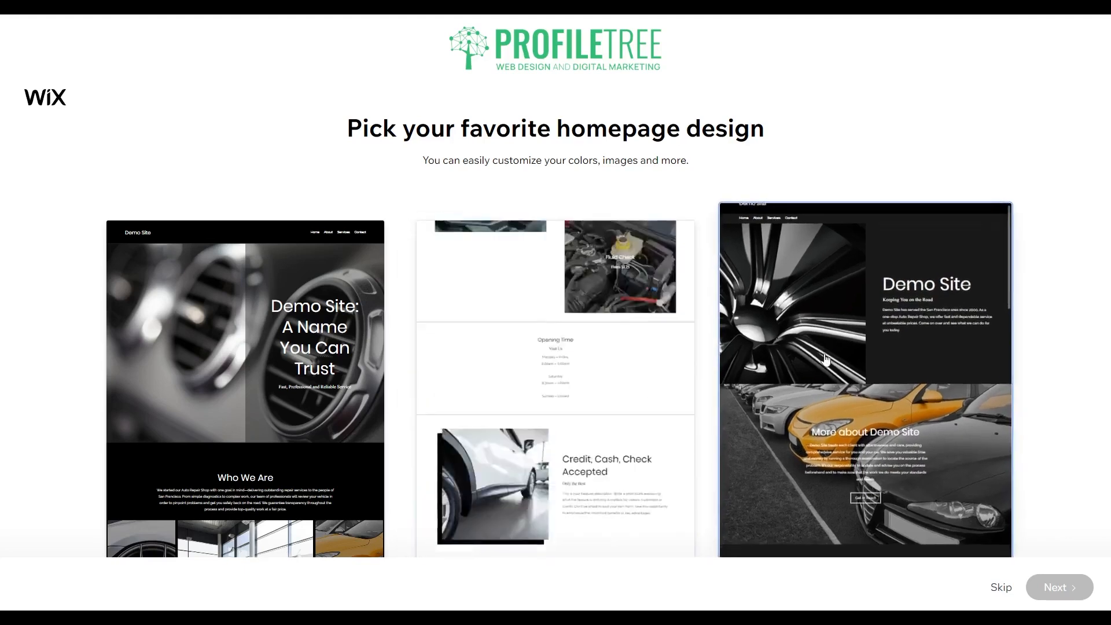
{"action": "scroll", "coordinate": [826, 359], "scroll_direction": "down", "scroll_amount": 6}
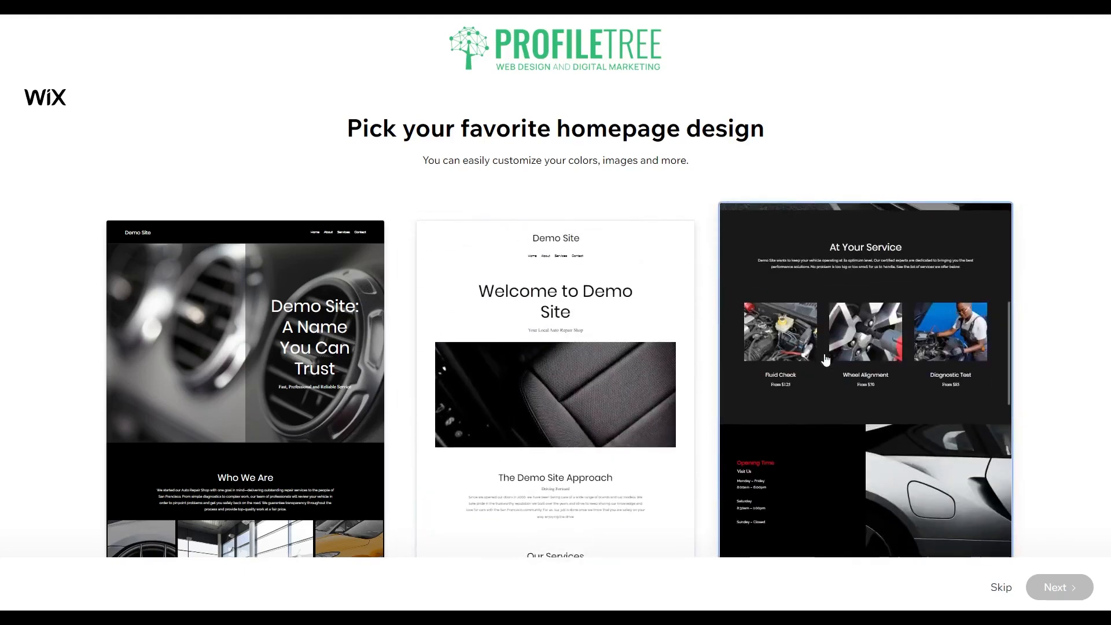
{"action": "scroll", "coordinate": [826, 359], "scroll_direction": "down", "scroll_amount": 4}
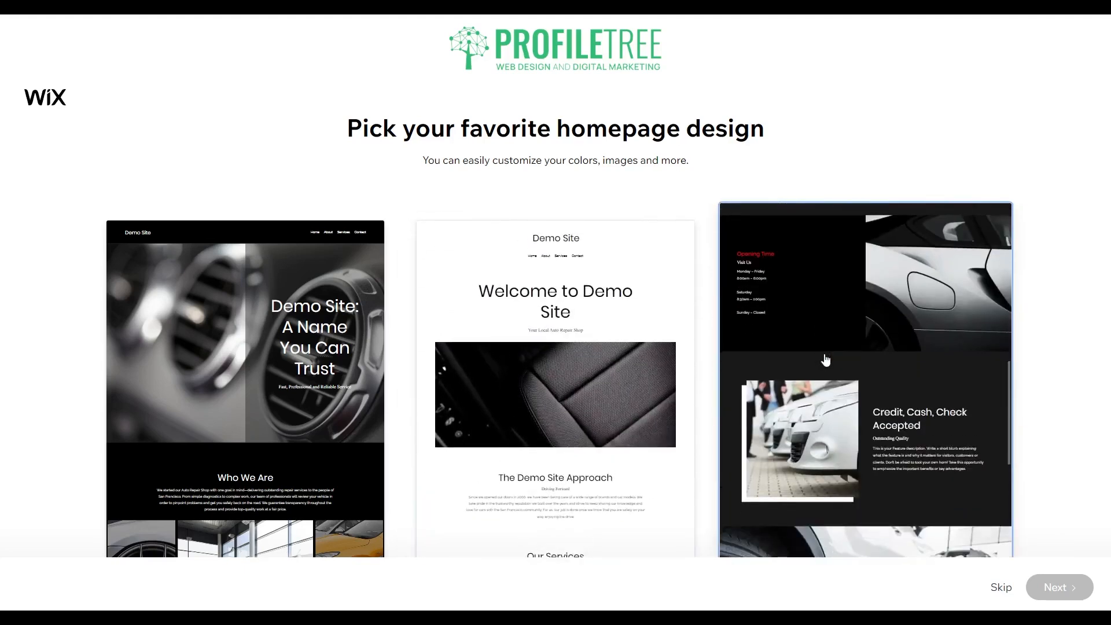
{"action": "scroll", "coordinate": [827, 360], "scroll_direction": "down", "scroll_amount": 6}
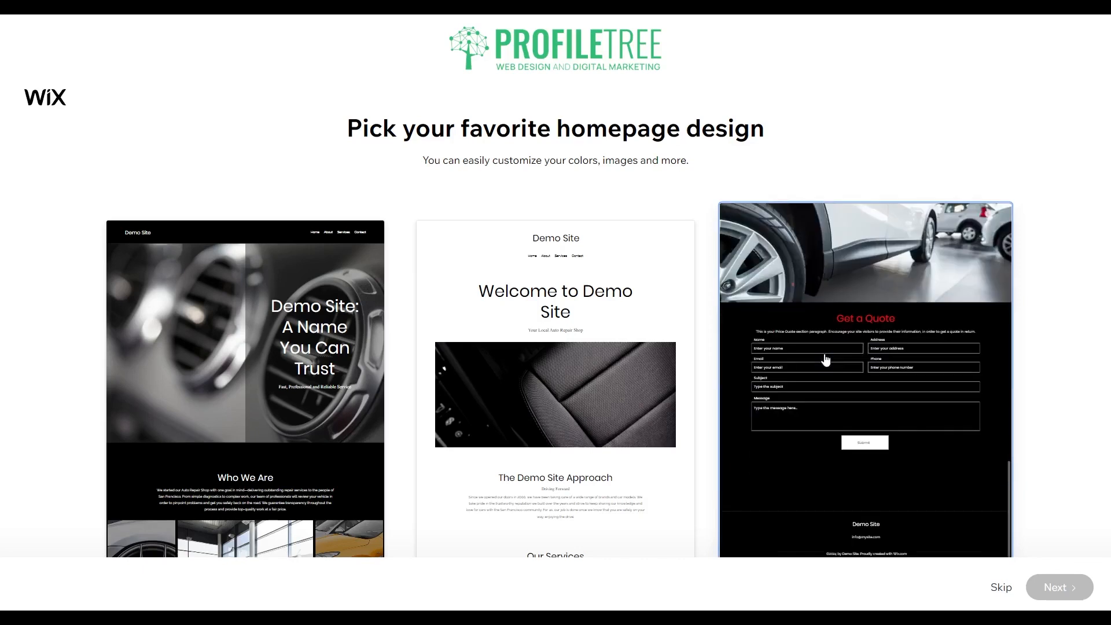
{"action": "scroll", "coordinate": [229, 490], "scroll_direction": "down", "scroll_amount": 1}
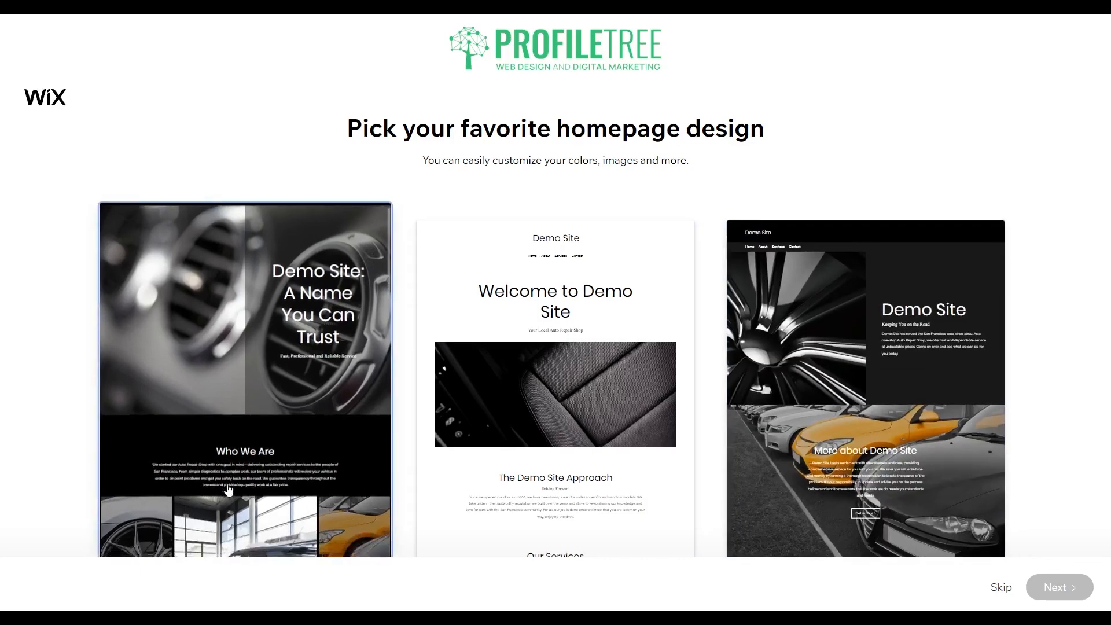
{"action": "scroll", "coordinate": [229, 490], "scroll_direction": "down", "scroll_amount": 6}
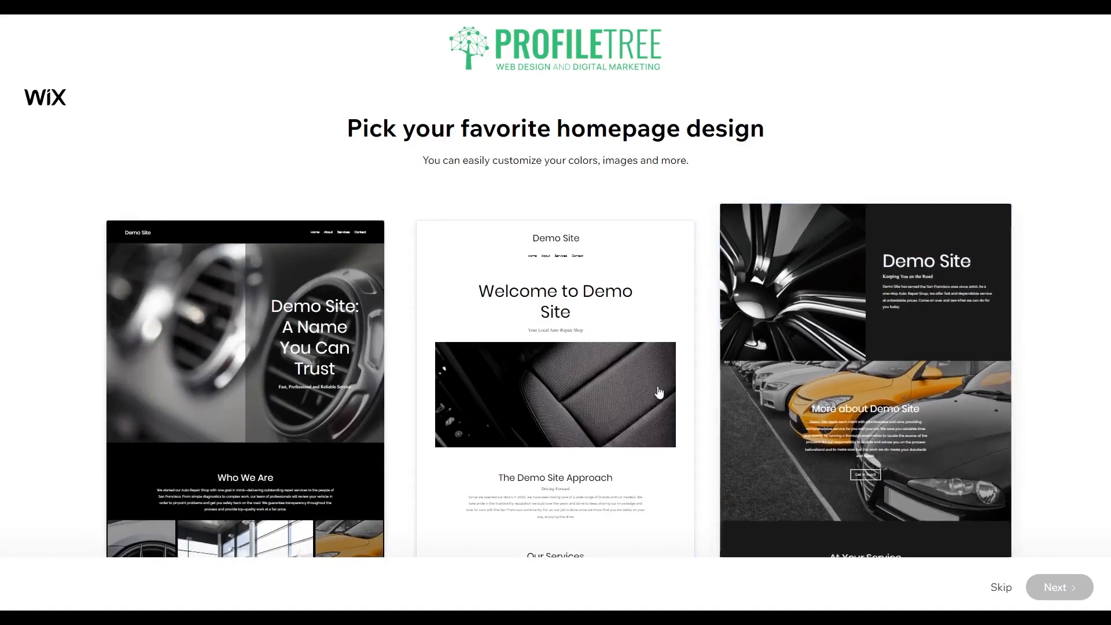
- Choose the dark homepage design with the wheel image and "Keeping You on the Road" tagline, and continue to page selection
{"action": "left_click", "coordinate": [842, 366]}
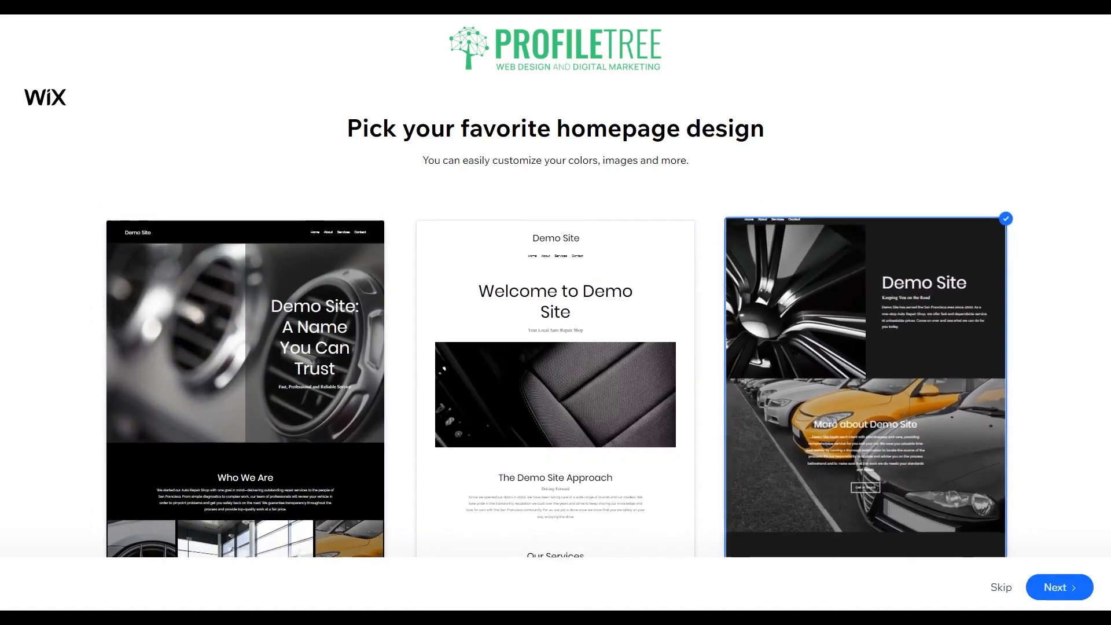
{"action": "left_click", "coordinate": [1059, 587]}
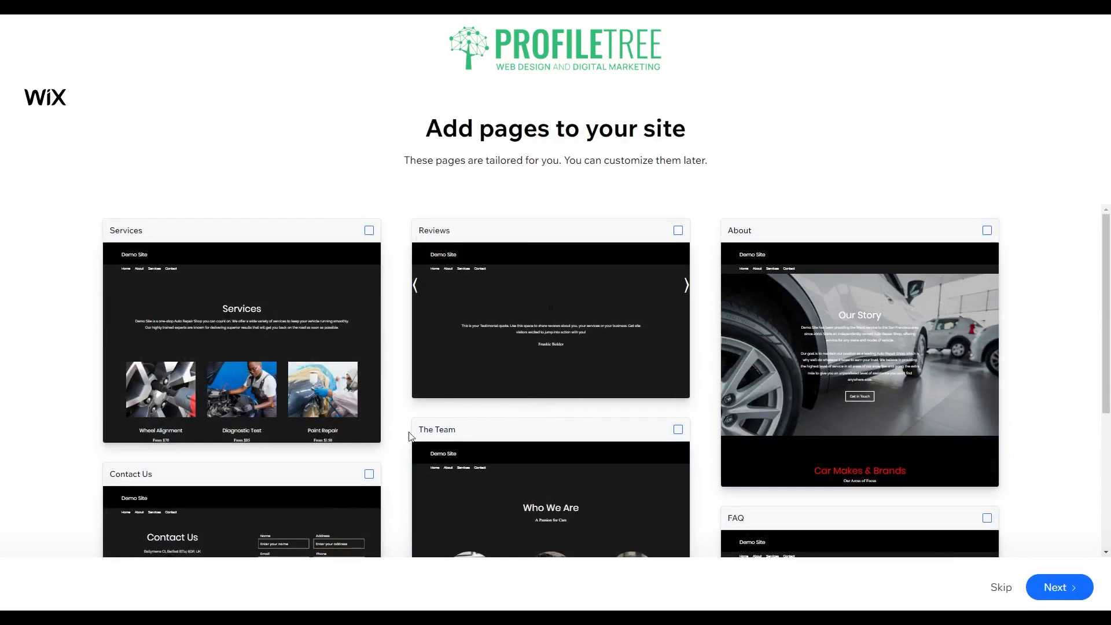
- Add the Services, Reviews, Contact Us, FAQ and About pages to the site and continue to generate it
{"action": "left_click", "coordinate": [304, 378]}
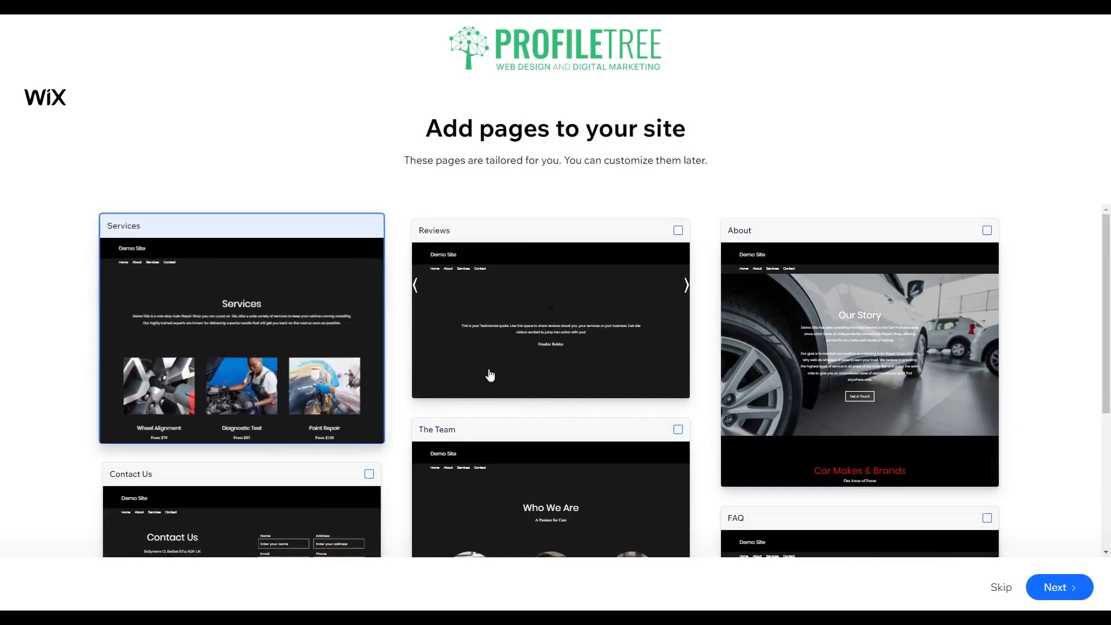
{"action": "left_click", "coordinate": [643, 232]}
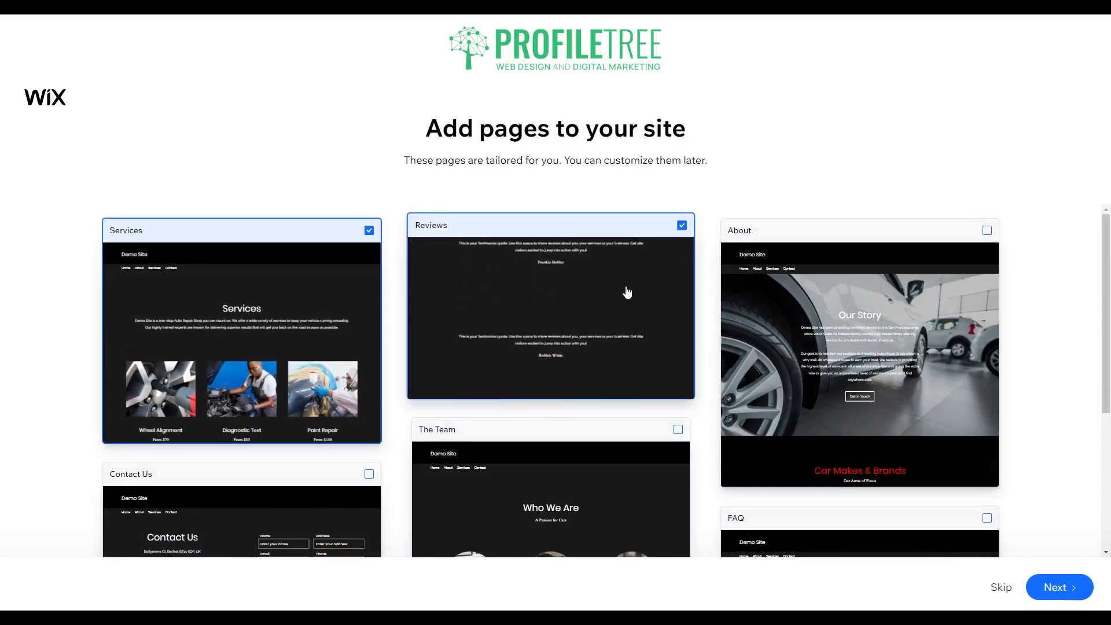
{"action": "scroll", "coordinate": [606, 424], "scroll_direction": "down", "scroll_amount": 4}
{"action": "scroll", "coordinate": [579, 457], "scroll_direction": "up", "scroll_amount": 2}
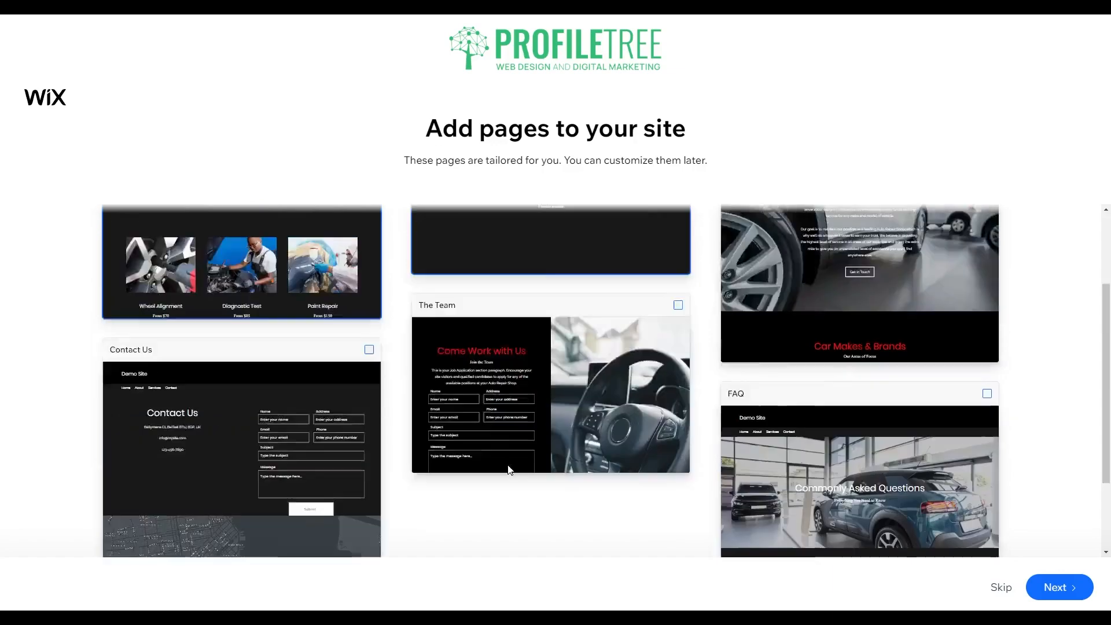
{"action": "left_click", "coordinate": [307, 495]}
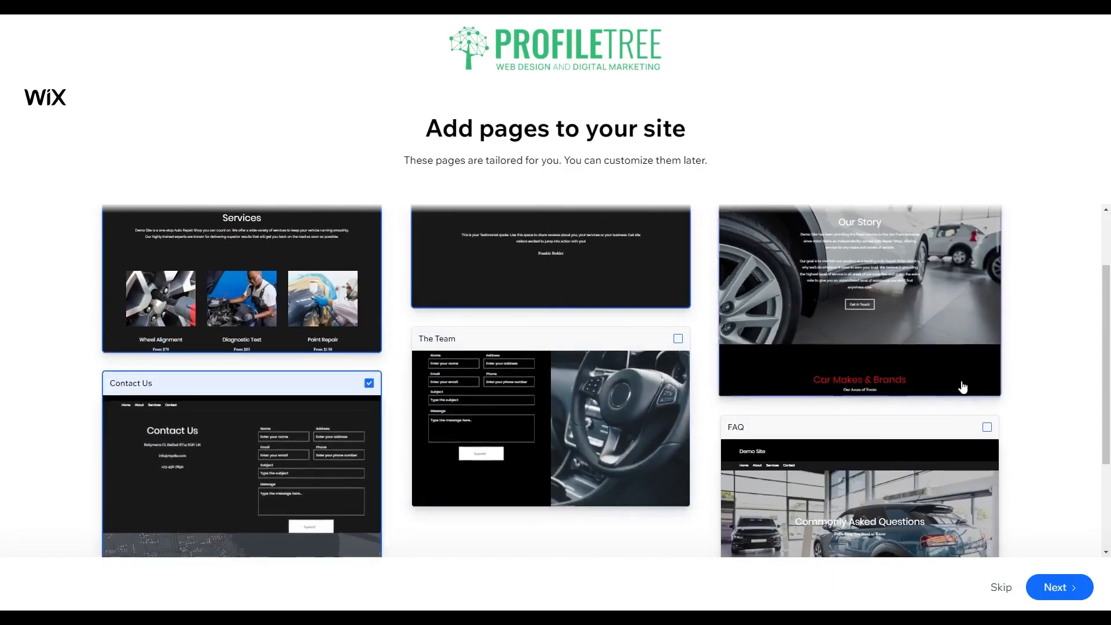
{"action": "left_click", "coordinate": [955, 481]}
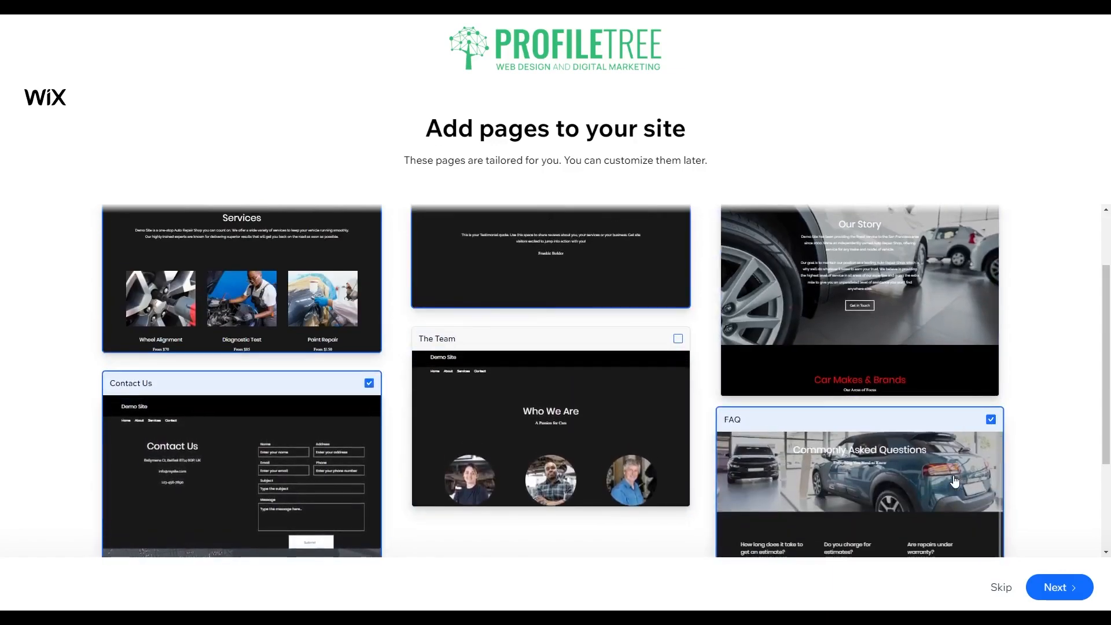
{"action": "scroll", "coordinate": [1036, 344], "scroll_direction": "up", "scroll_amount": 2}
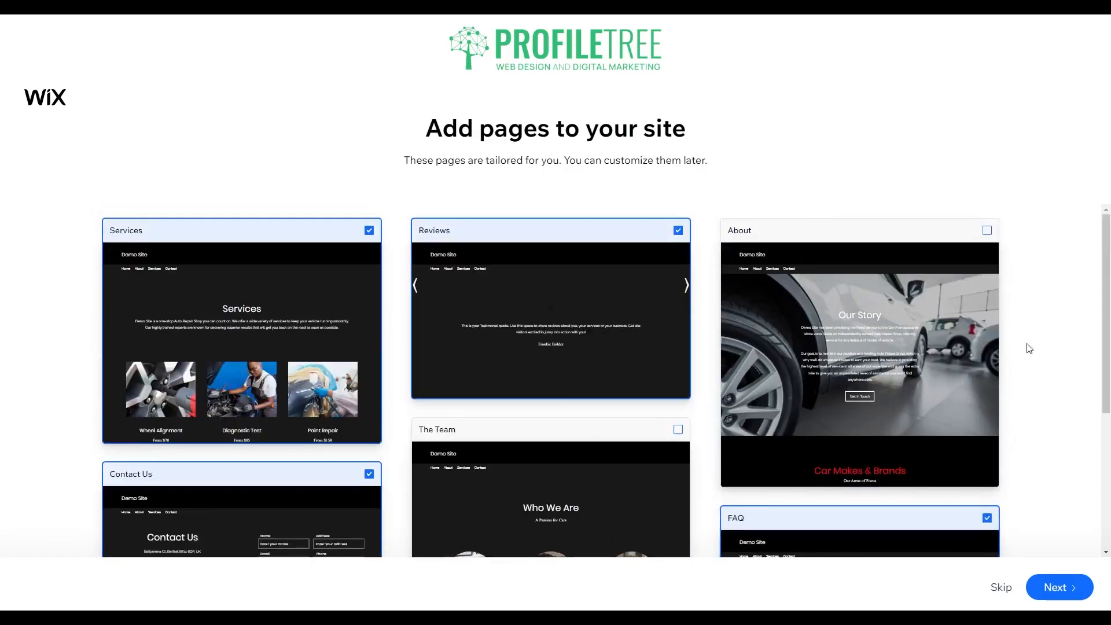
{"action": "left_click", "coordinate": [938, 297]}
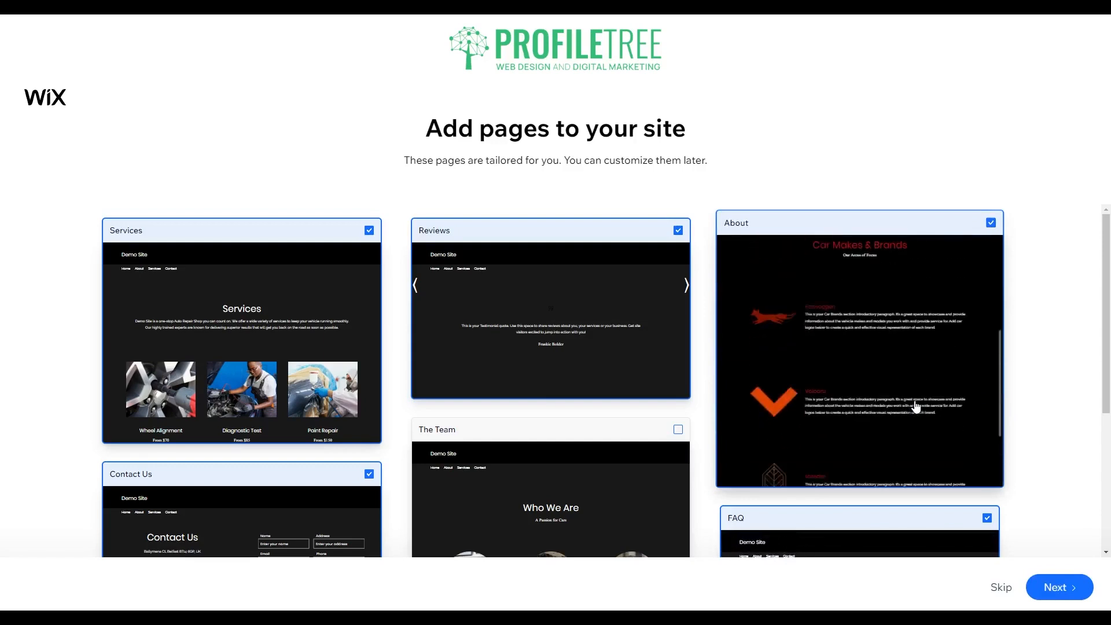
{"action": "left_click", "coordinate": [1071, 586]}
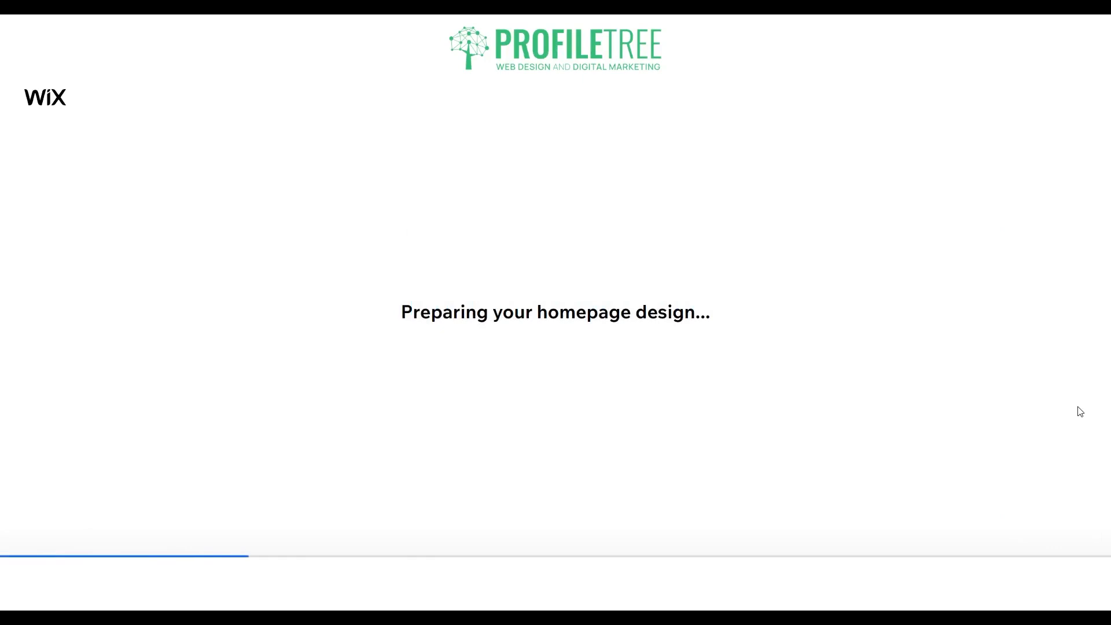
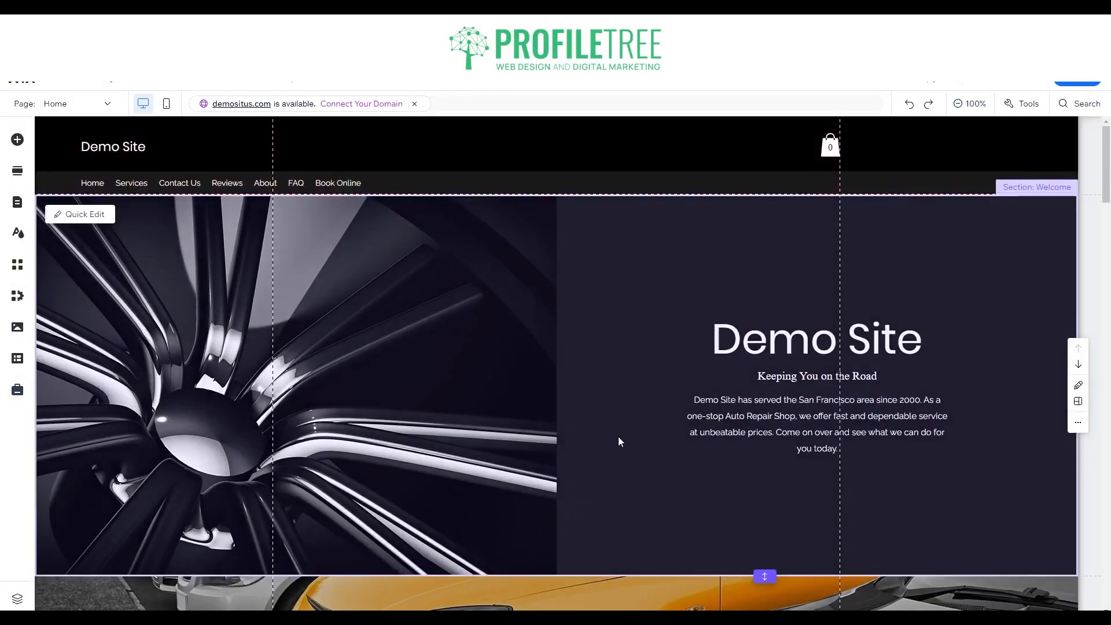
- Look through the generated homepage from the welcome section down through the services, opening time and payment feature sections
{"action": "scroll", "coordinate": [611, 279], "scroll_direction": "down", "scroll_amount": 15}
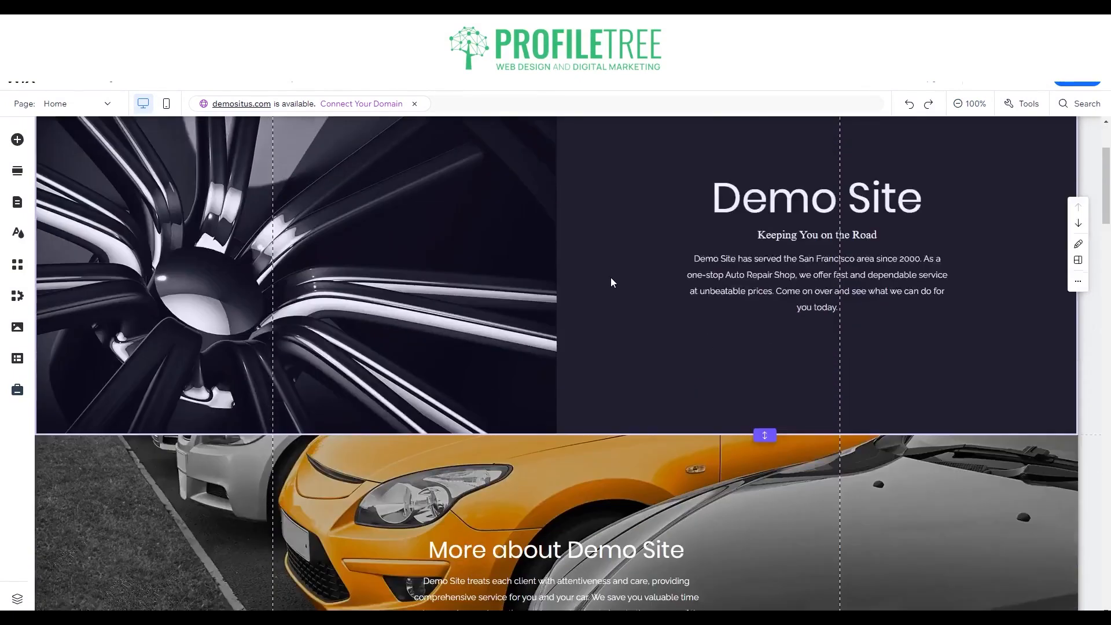
{"action": "scroll", "coordinate": [613, 283], "scroll_direction": "down", "scroll_amount": 5}
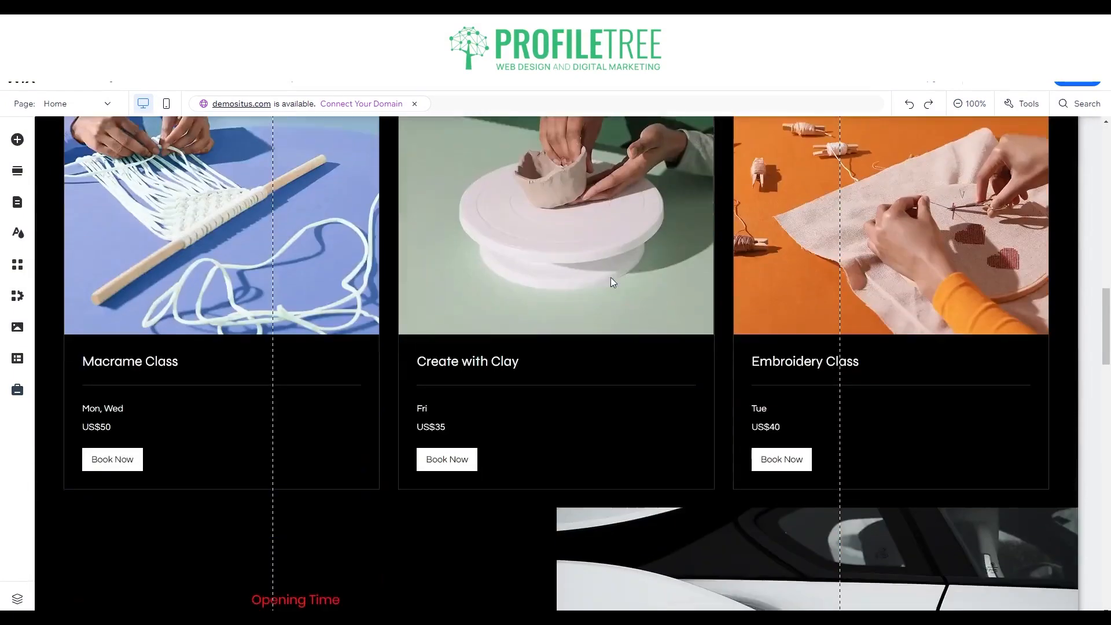
{"action": "scroll", "coordinate": [613, 282], "scroll_direction": "down", "scroll_amount": 20}
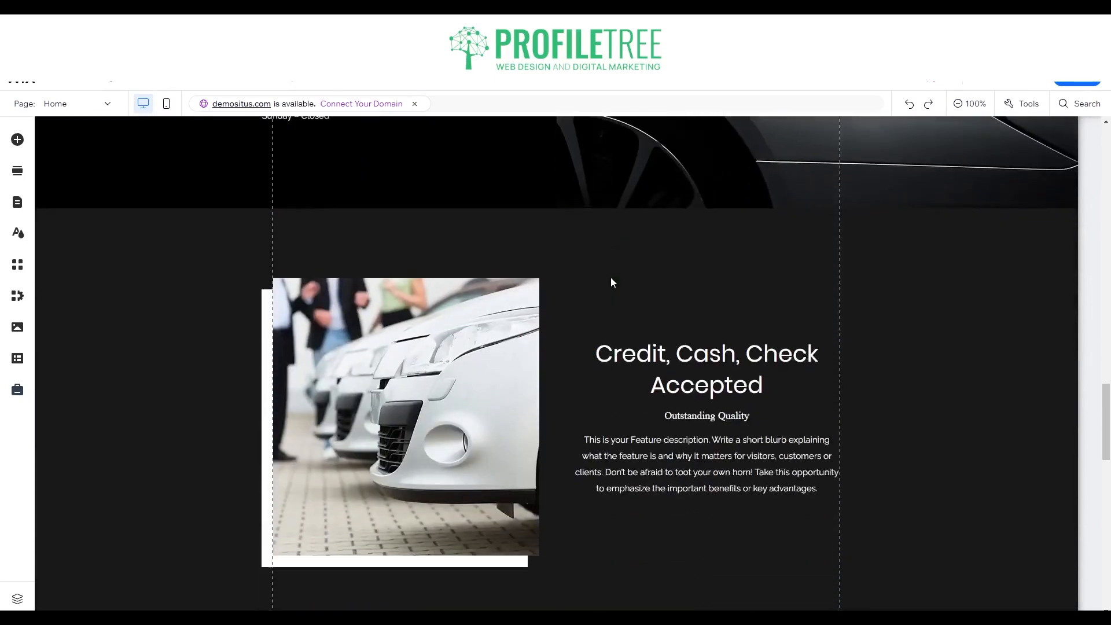
{"action": "scroll", "coordinate": [613, 282], "scroll_direction": "up", "scroll_amount": 6}
{"action": "scroll", "coordinate": [610, 282], "scroll_direction": "up", "scroll_amount": 15}
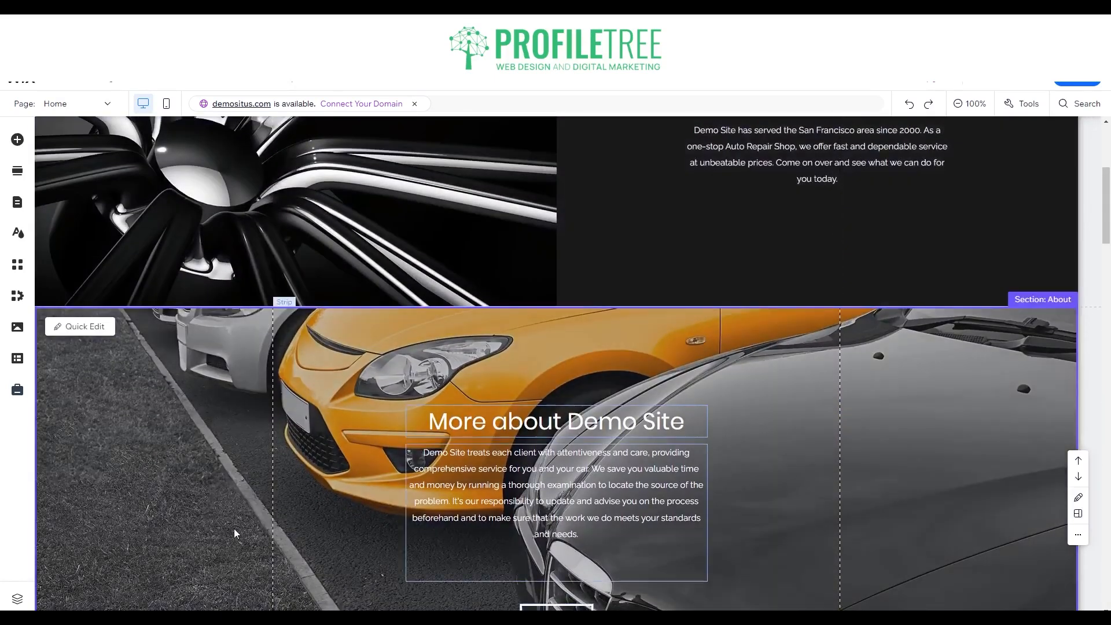
- Set the background image opacity of the "More about Demo Site" strip to 24%
{"action": "left_click", "coordinate": [233, 529]}
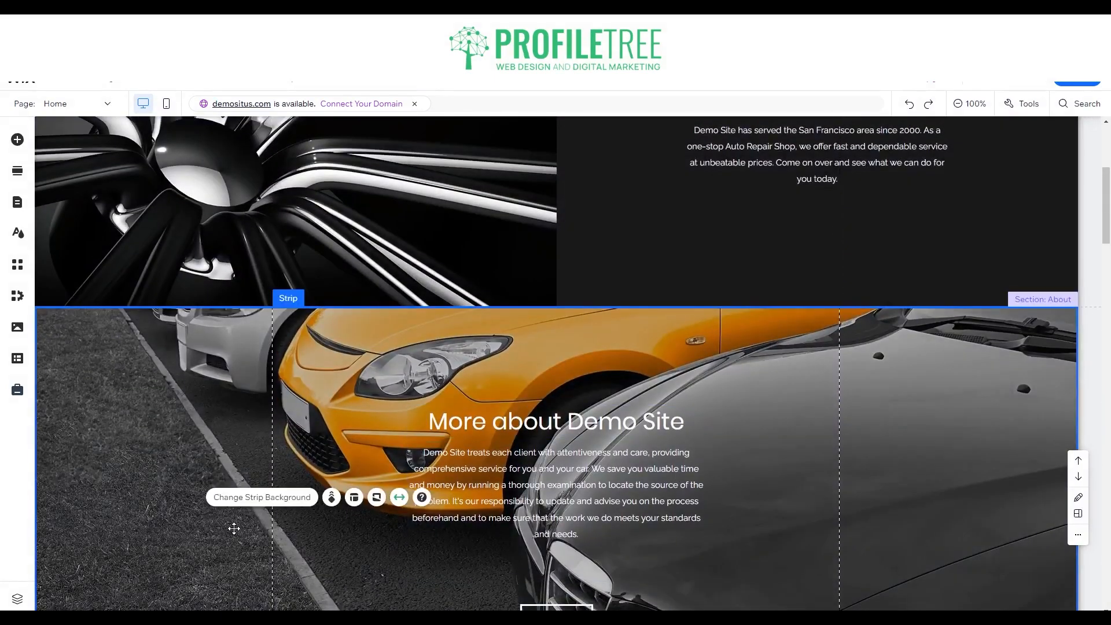
{"action": "left_click", "coordinate": [280, 505]}
{"action": "left_click", "coordinate": [181, 343]}
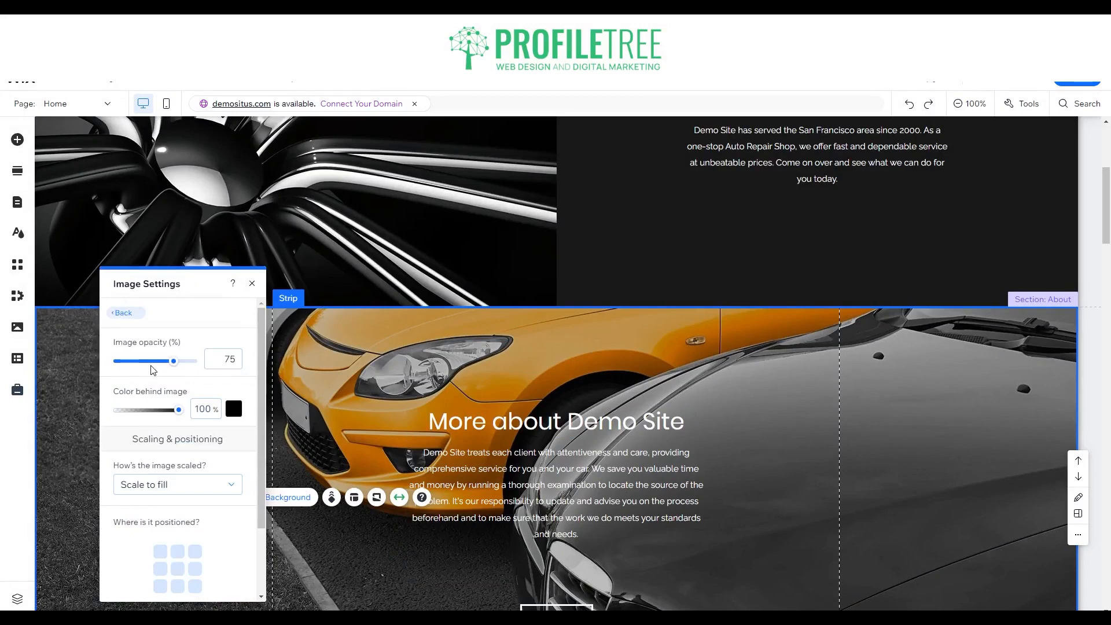
{"action": "left_click_drag", "start_coordinate": [152, 365], "coordinate": [135, 366]}
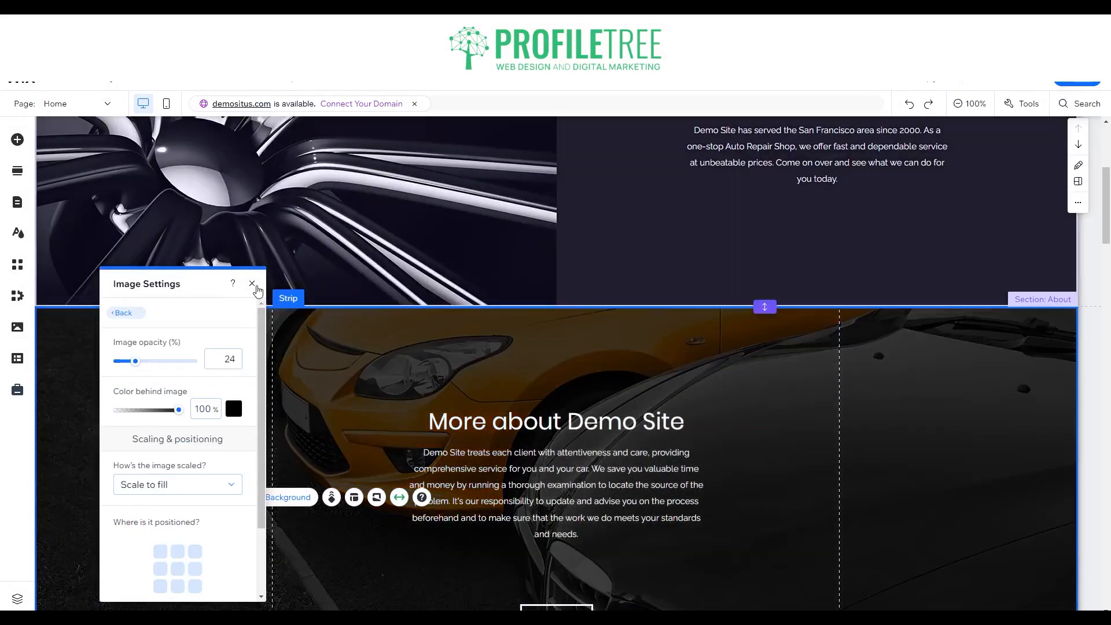
{"action": "left_click", "coordinate": [253, 284]}
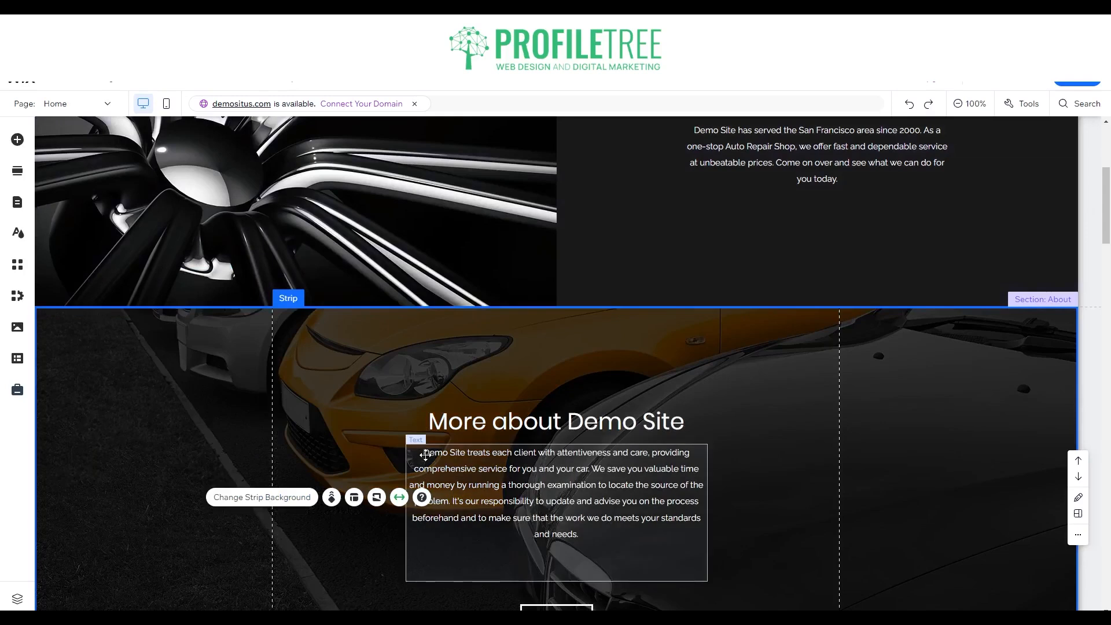
- Compare the dimmed "More about Demo Site" strip with the welcome section above it
{"action": "scroll", "coordinate": [425, 457], "scroll_direction": "up", "scroll_amount": 4}
{"action": "left_click", "coordinate": [446, 336]}
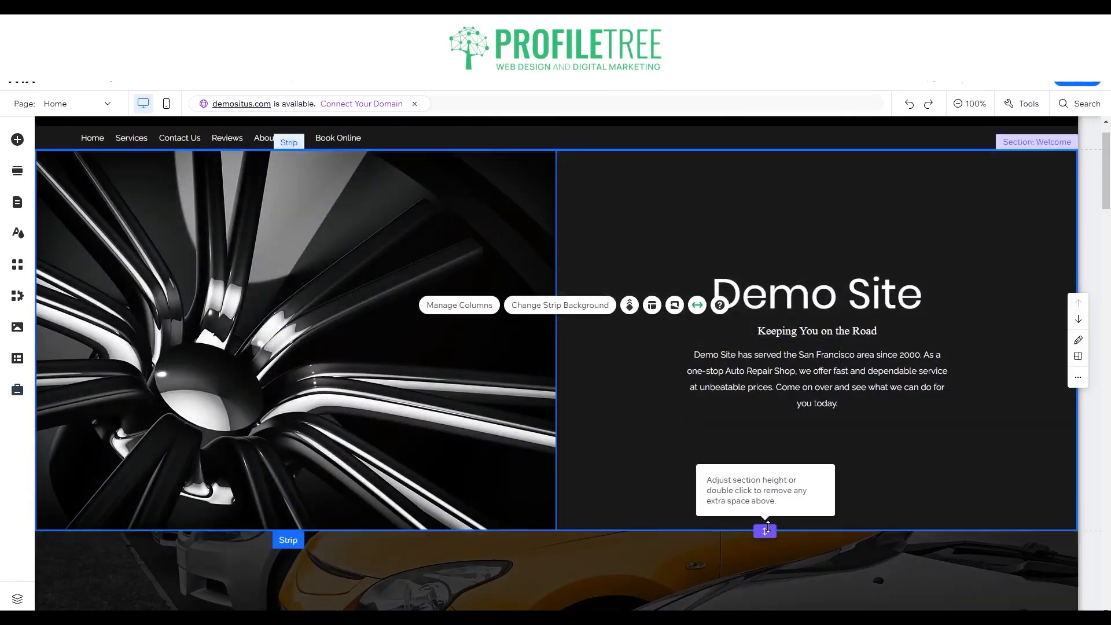
{"action": "scroll", "coordinate": [749, 456], "scroll_direction": "down", "scroll_amount": 5}
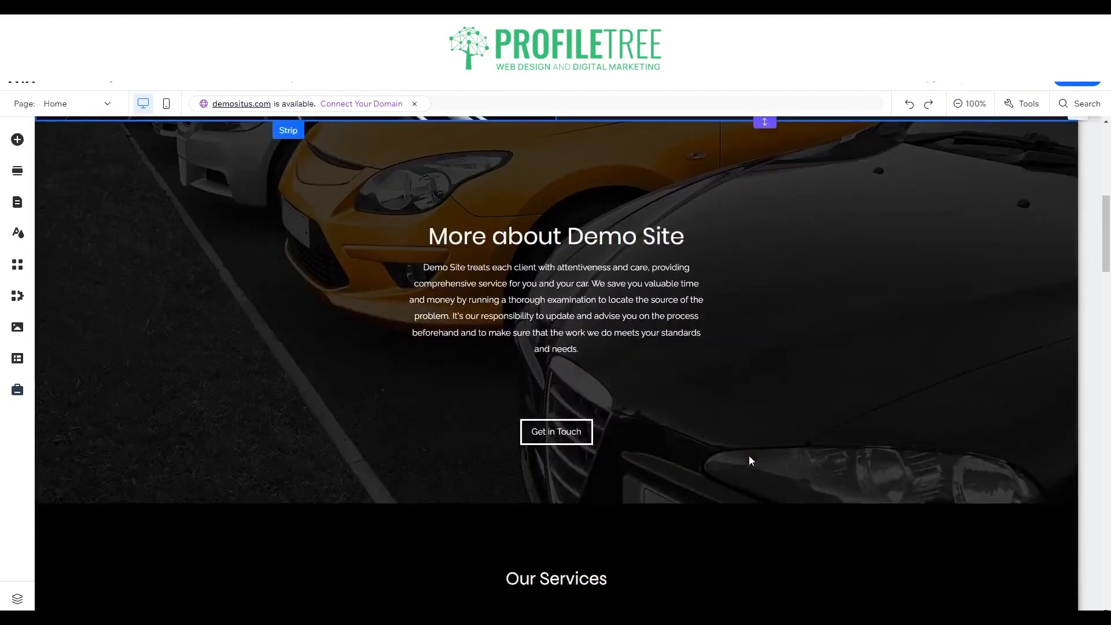
{"action": "scroll", "coordinate": [750, 456], "scroll_direction": "up", "scroll_amount": 1}
{"action": "scroll", "coordinate": [749, 456], "scroll_direction": "down", "scroll_amount": 2}
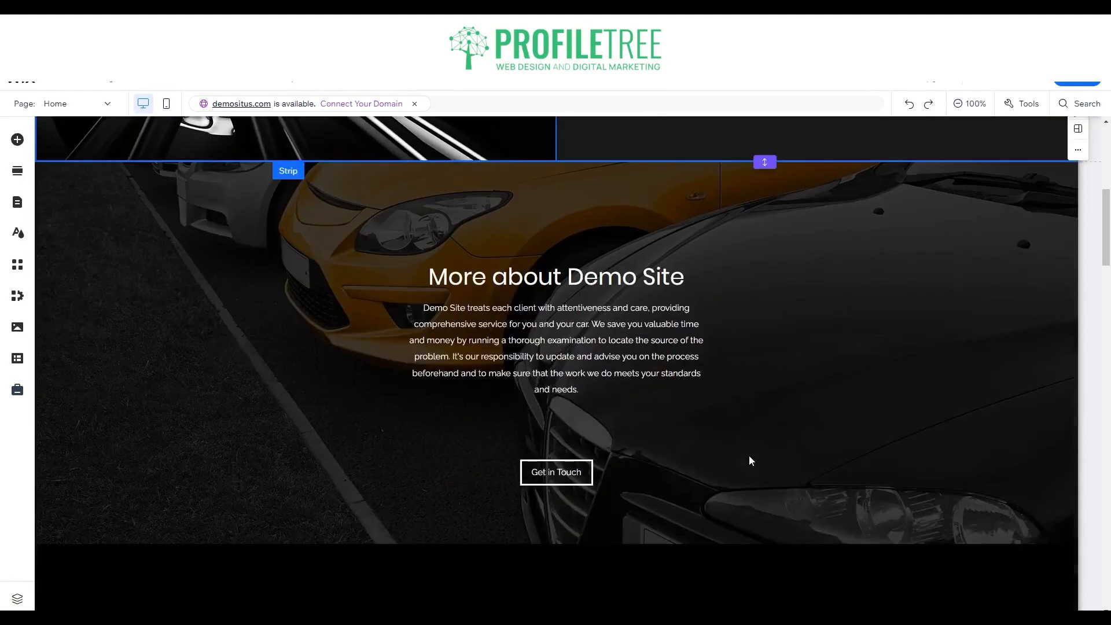
{"action": "scroll", "coordinate": [749, 456], "scroll_direction": "up", "scroll_amount": 5}
{"action": "scroll", "coordinate": [749, 456], "scroll_direction": "up", "scroll_amount": 1}
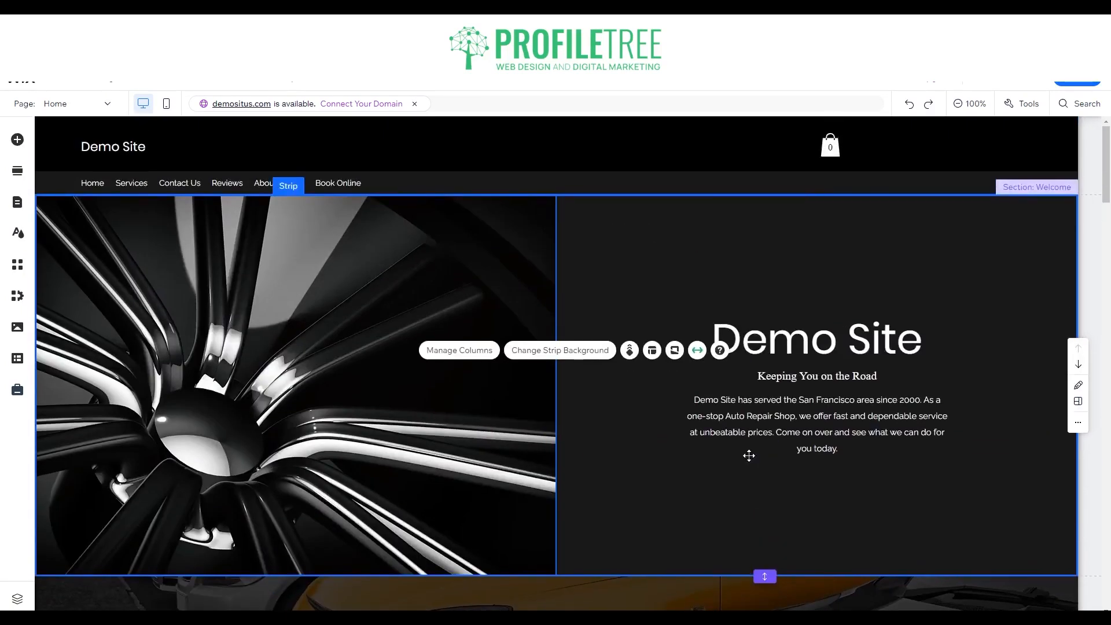
- Delete the "More about Demo Site" section between the welcome section and Our Services
{"action": "scroll", "coordinate": [749, 457], "scroll_direction": "down", "scroll_amount": 4}
{"action": "left_click", "coordinate": [271, 453]}
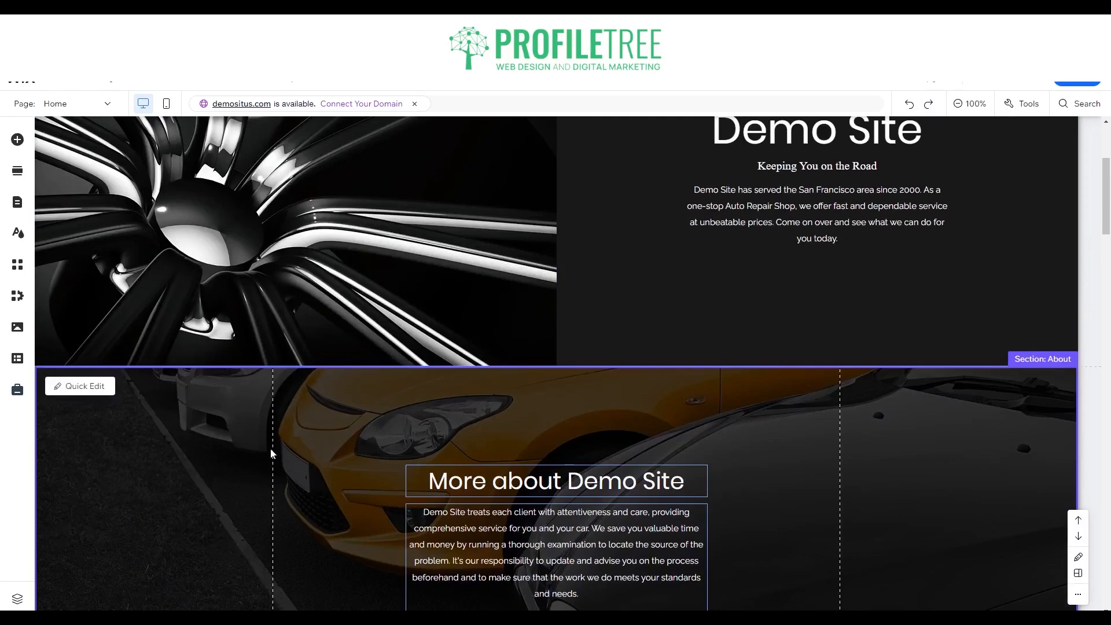
{"action": "key", "text": "Delete"}
{"action": "scroll", "coordinate": [525, 342], "scroll_direction": "up", "scroll_amount": 3}
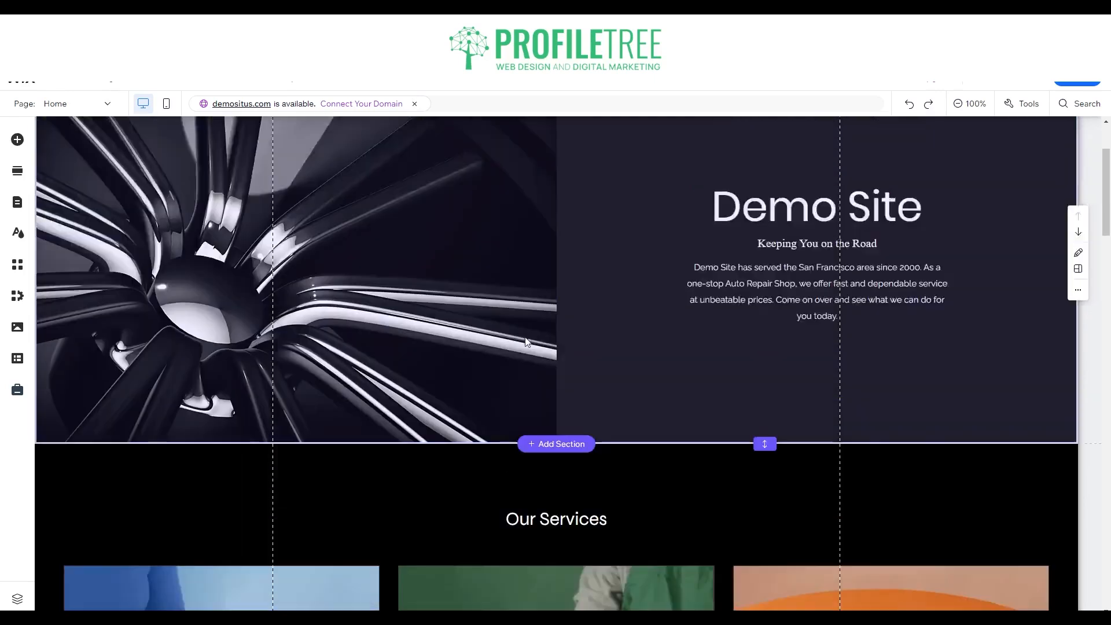
- Check how the welcome section leads into Our Services, and inspect the header's quick edit options
{"action": "scroll", "coordinate": [526, 338], "scroll_direction": "down", "scroll_amount": 5}
{"action": "scroll", "coordinate": [526, 339], "scroll_direction": "up", "scroll_amount": 5}
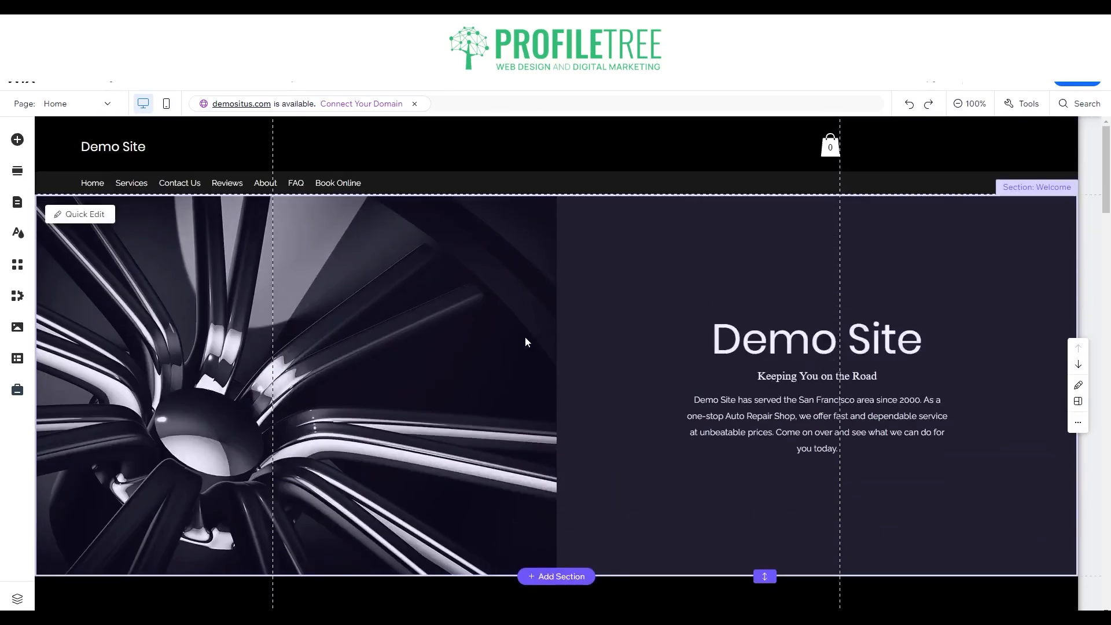
{"action": "scroll", "coordinate": [669, 519], "scroll_direction": "down", "scroll_amount": 3}
{"action": "scroll", "coordinate": [669, 520], "scroll_direction": "up", "scroll_amount": 3}
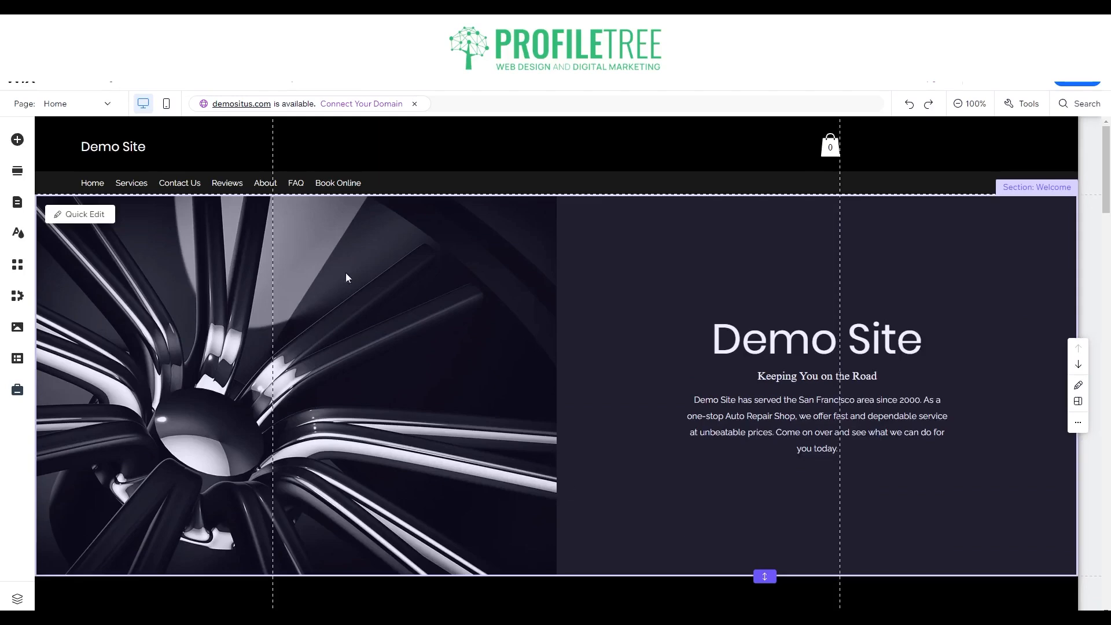
{"action": "scroll", "coordinate": [698, 377], "scroll_direction": "down", "scroll_amount": 3}
{"action": "scroll", "coordinate": [689, 374], "scroll_direction": "up", "scroll_amount": 3}
{"action": "left_click", "coordinate": [114, 142]}
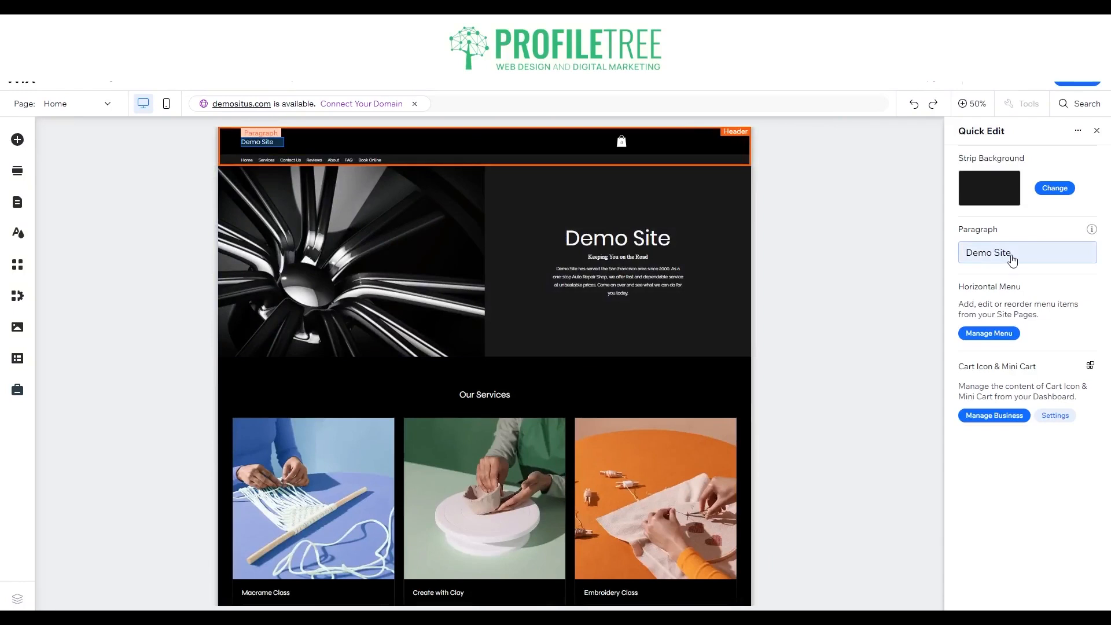
{"action": "left_click", "coordinate": [1098, 131]}
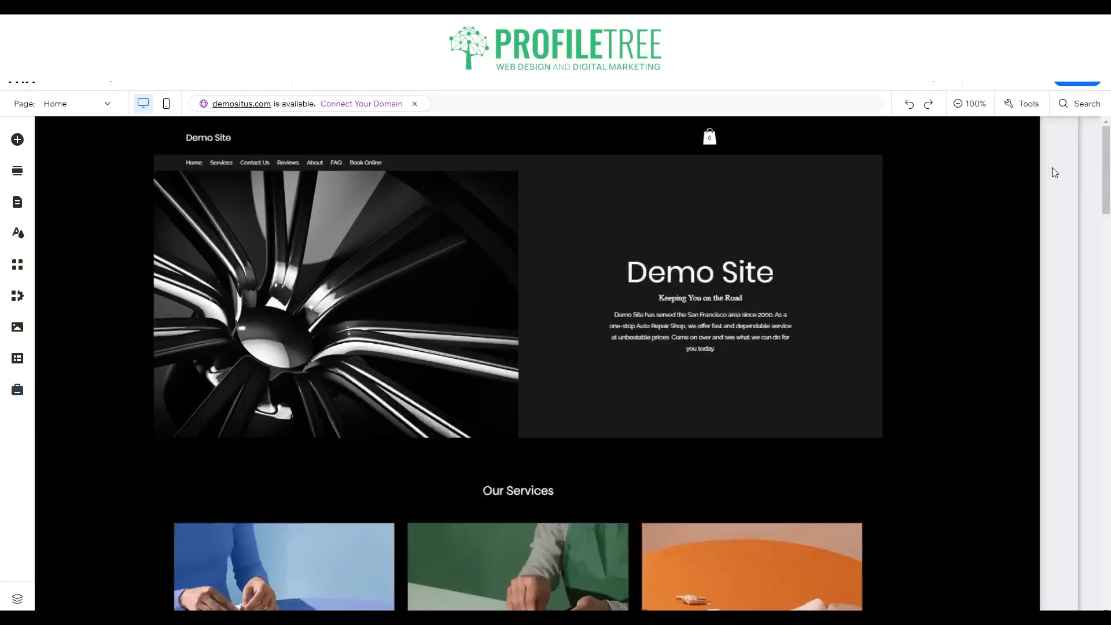
- Review the homepage's remaining sections and the list of site and bookings pages
{"action": "scroll", "coordinate": [644, 606], "scroll_direction": "down", "scroll_amount": 3}
{"action": "scroll", "coordinate": [644, 606], "scroll_direction": "down", "scroll_amount": 10}
{"action": "scroll", "coordinate": [643, 605], "scroll_direction": "up", "scroll_amount": 13}
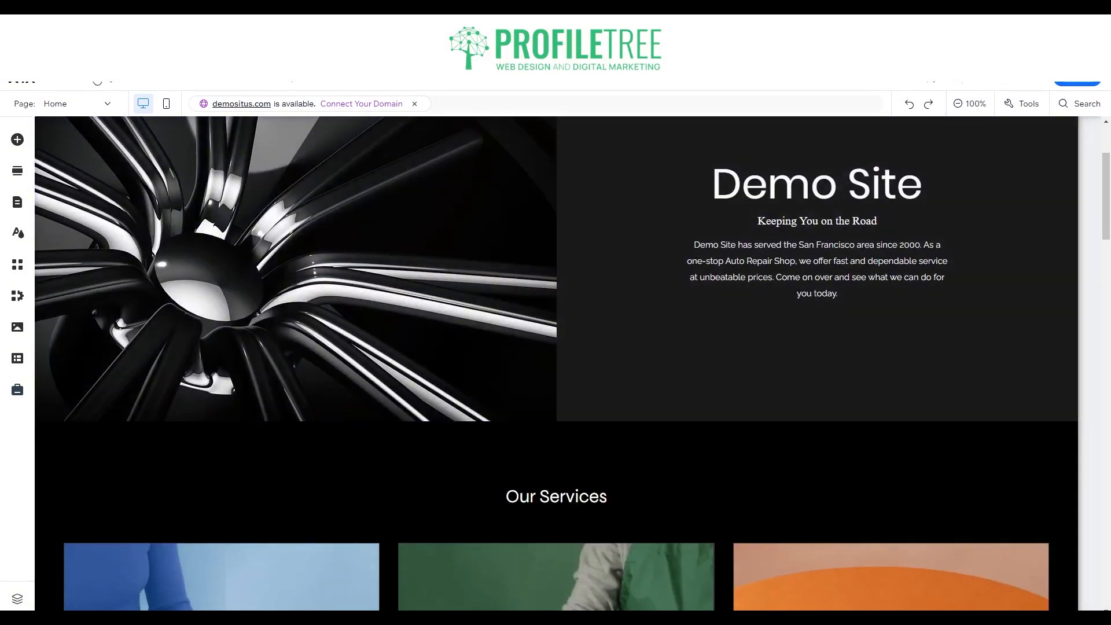
{"action": "left_click", "coordinate": [92, 104]}
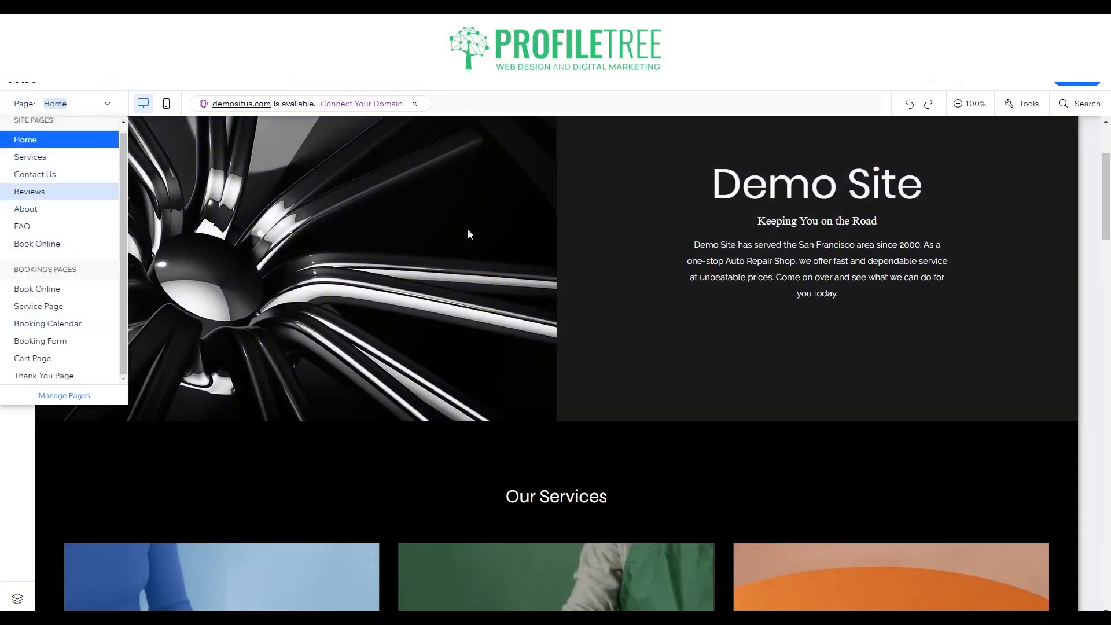
{"action": "left_click", "coordinate": [588, 233]}
{"action": "scroll", "coordinate": [577, 332], "scroll_direction": "up", "scroll_amount": 3}
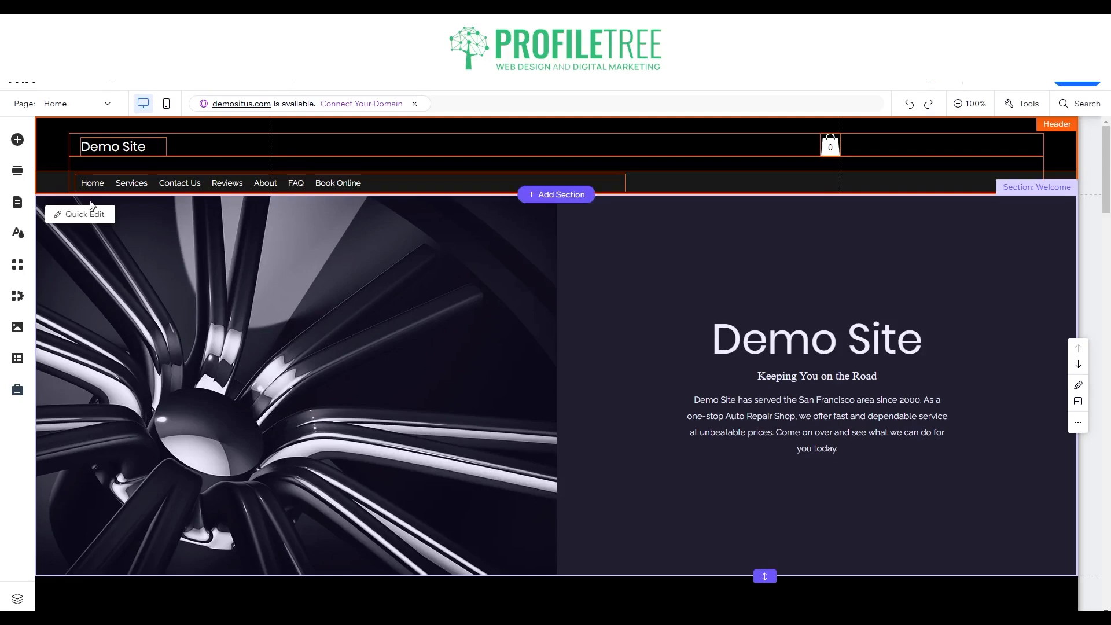
- Generate AI About section designs for below the welcome section, with text covering oil changes, general maintenance and servicing
{"action": "scroll", "coordinate": [454, 404], "scroll_direction": "down", "scroll_amount": 2}
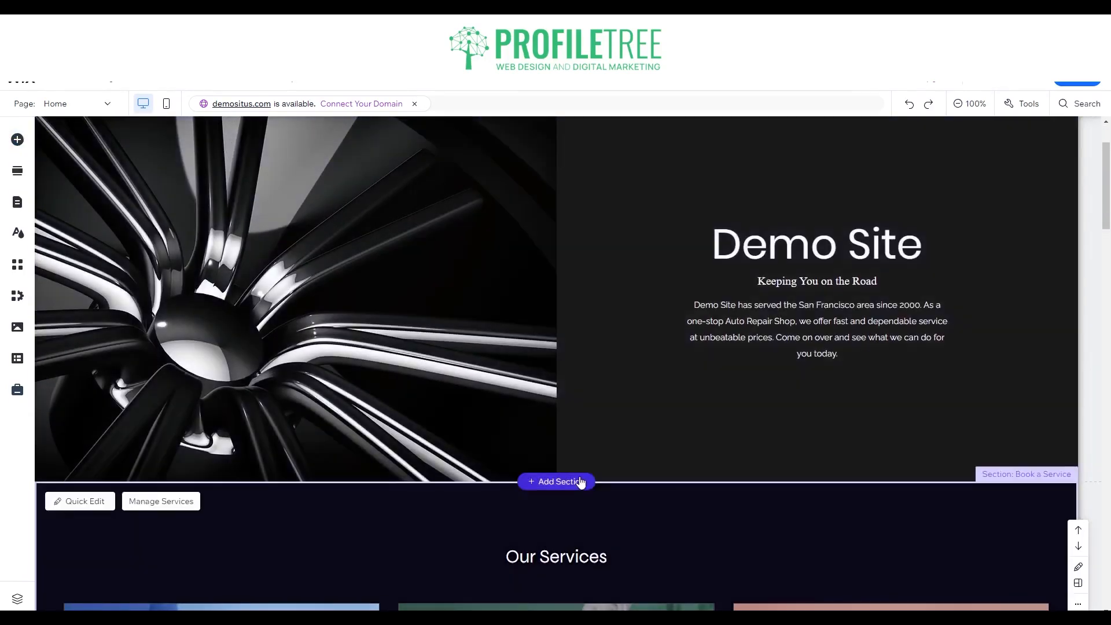
{"action": "left_click", "coordinate": [578, 483]}
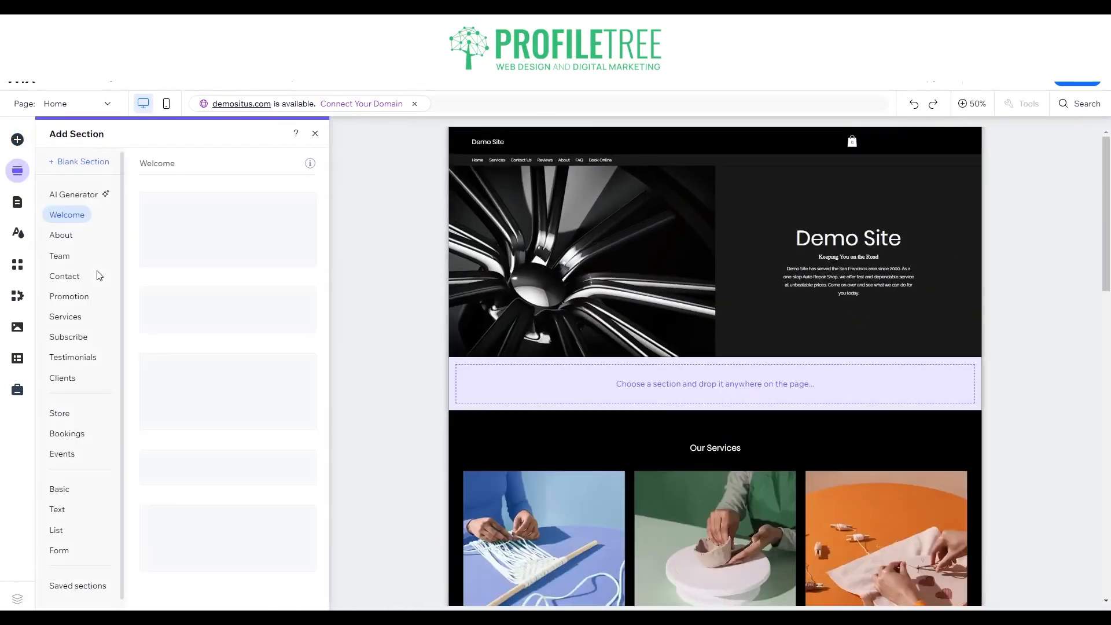
{"action": "left_click", "coordinate": [71, 197]}
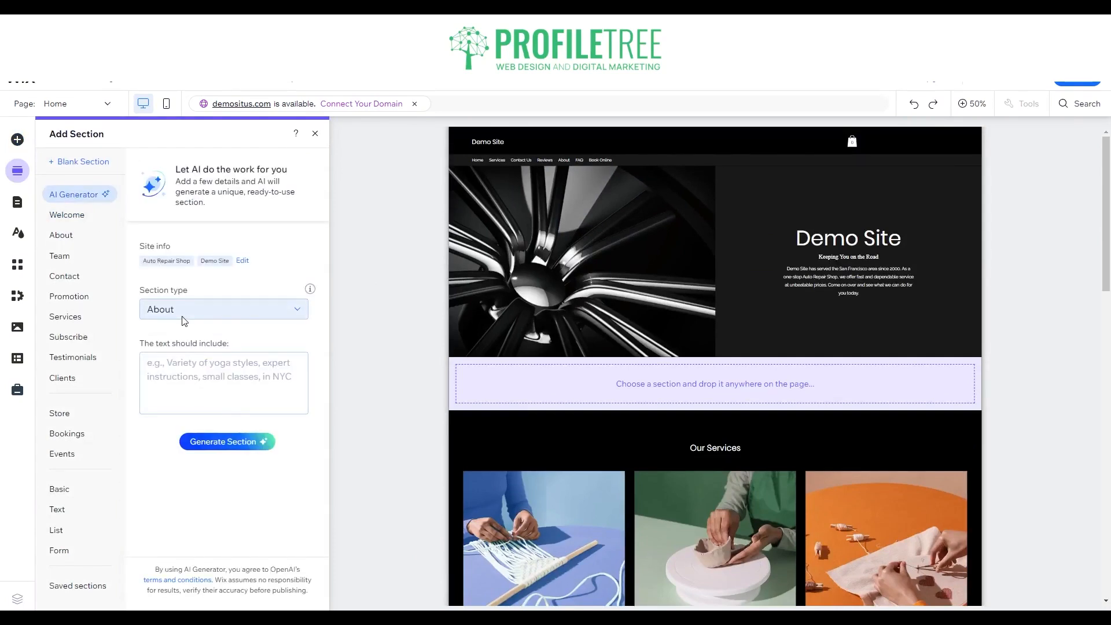
{"action": "left_click", "coordinate": [179, 399]}
{"action": "type", "text": "Talk about oil changes, general maintainance"}
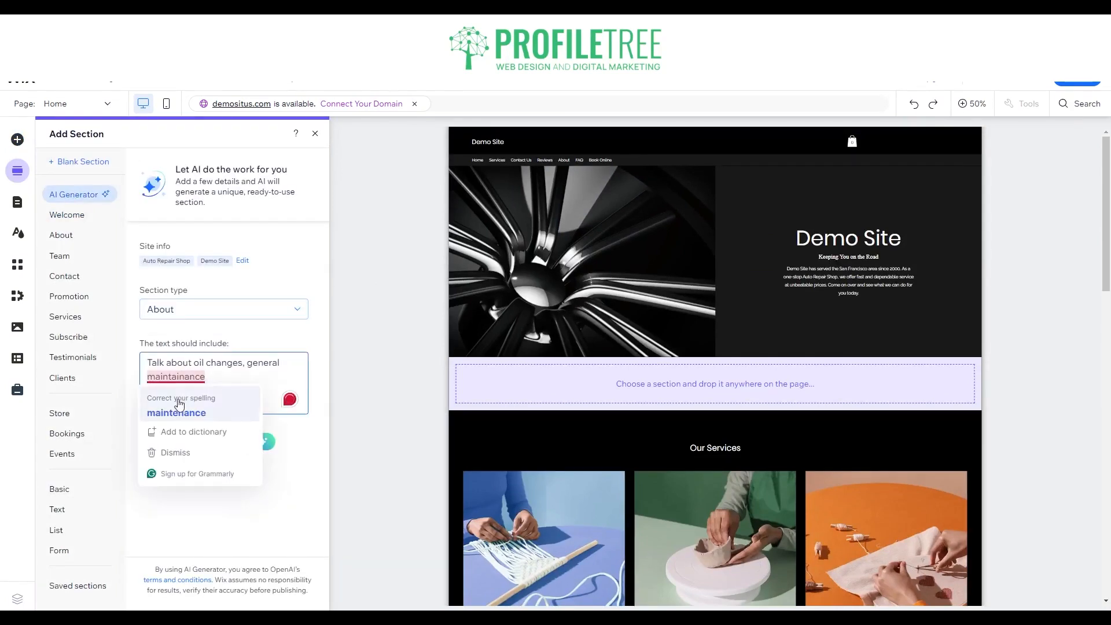
{"action": "left_click", "coordinate": [178, 412]}
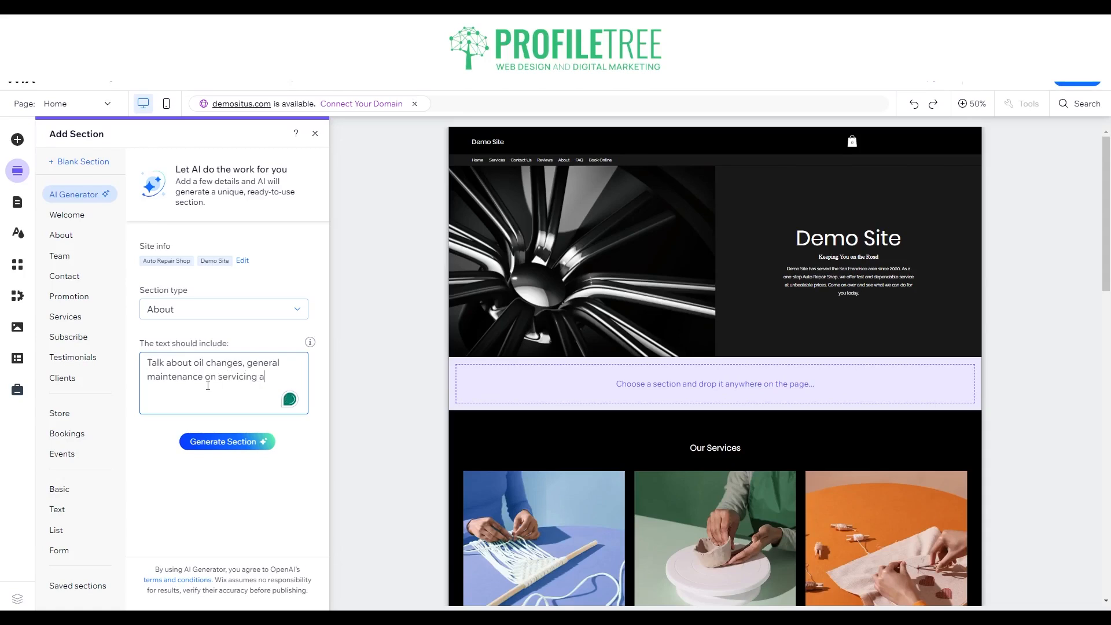
{"action": "left_click", "coordinate": [223, 447]}
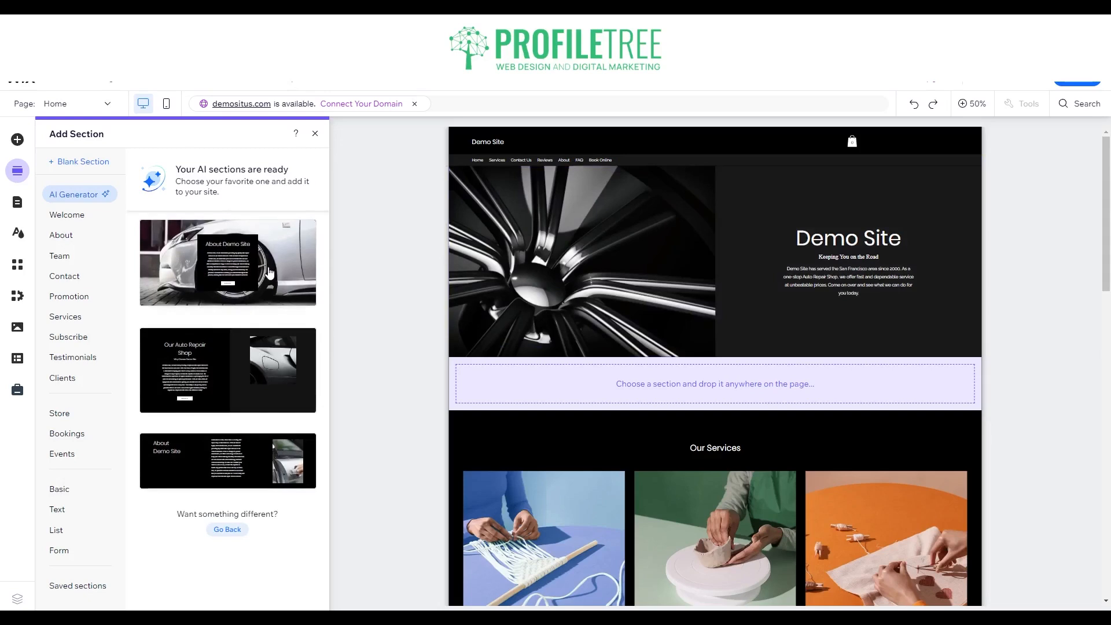
- Insert the generated About Demo Site design with the white car background between the welcome section and Our Services
{"action": "left_click_drag", "start_coordinate": [609, 429], "coordinate": [621, 394]}
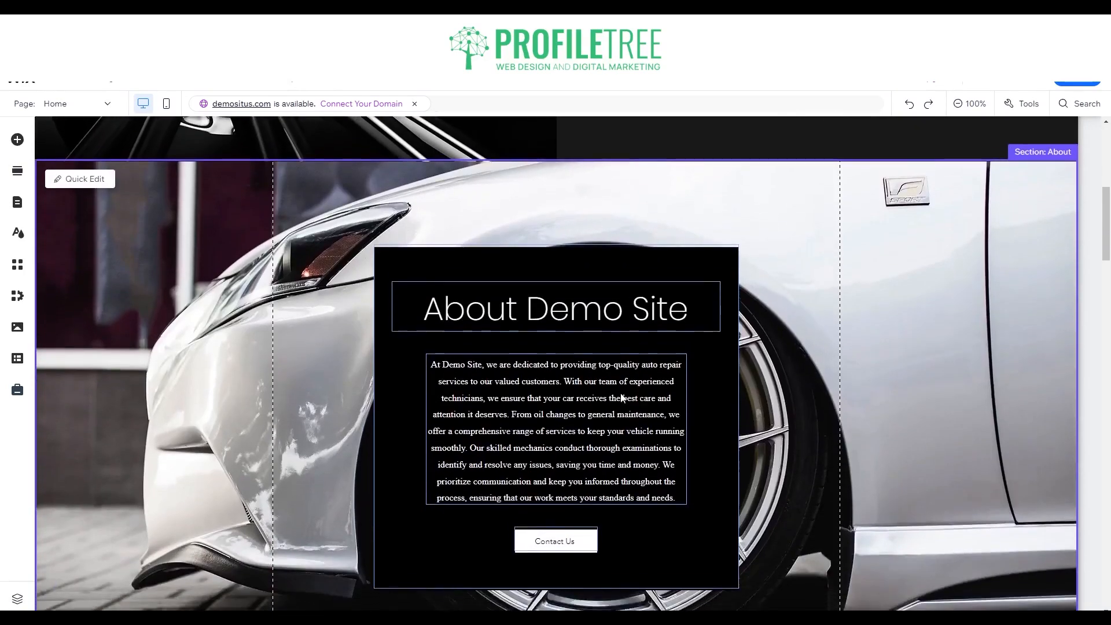
{"action": "scroll", "coordinate": [621, 398], "scroll_direction": "down", "scroll_amount": 3}
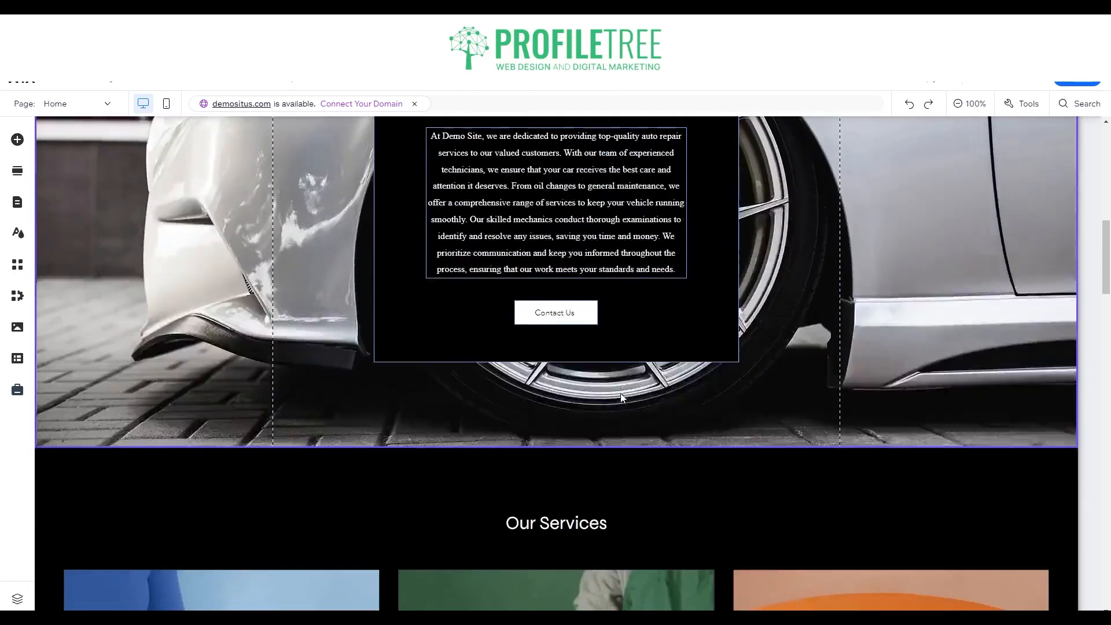
{"action": "scroll", "coordinate": [620, 399], "scroll_direction": "up", "scroll_amount": 3}
- Change the font of the About Demo Site paragraph to Wix Madefor Display
{"action": "double_click", "coordinate": [521, 364]}
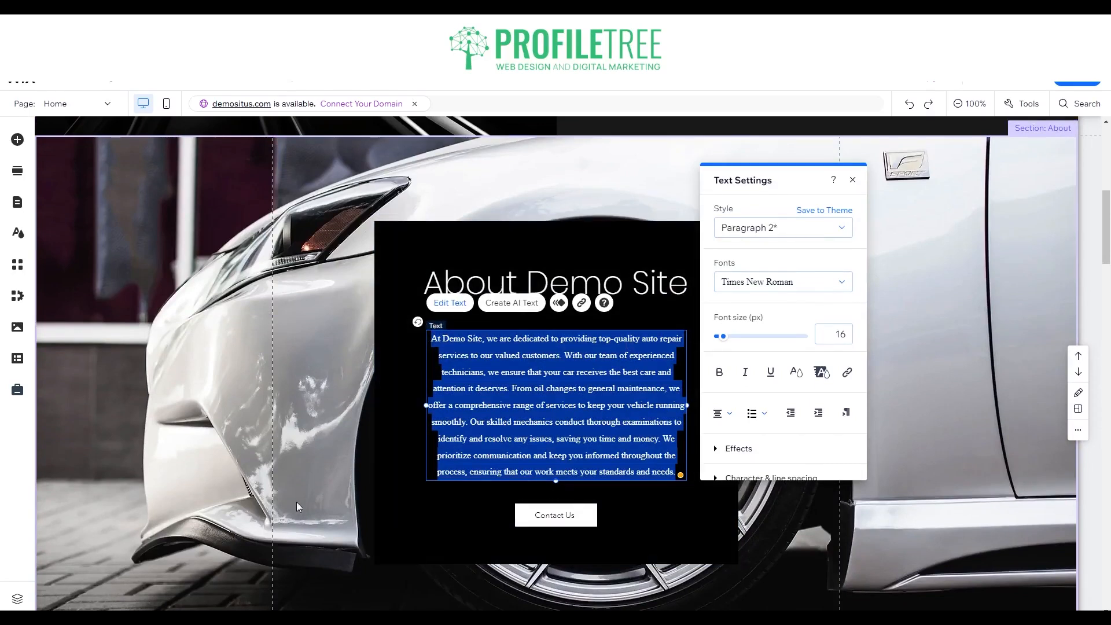
{"action": "left_click", "coordinate": [297, 501]}
{"action": "scroll", "coordinate": [296, 502], "scroll_direction": "down", "scroll_amount": 3}
{"action": "scroll", "coordinate": [296, 507], "scroll_direction": "up", "scroll_amount": 1}
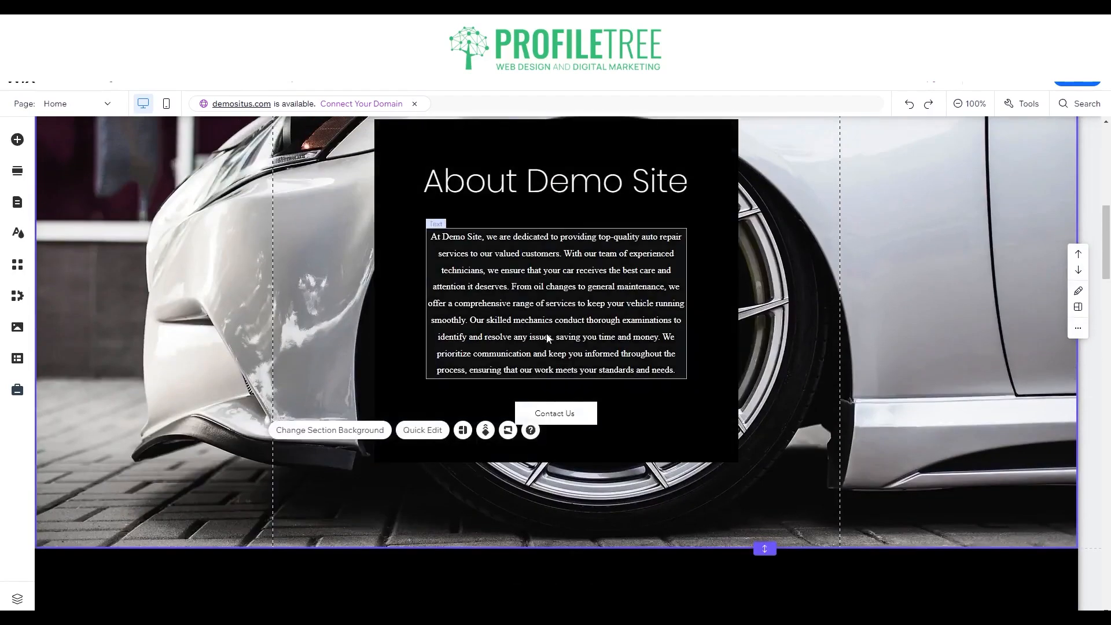
{"action": "double_click", "coordinate": [671, 305]}
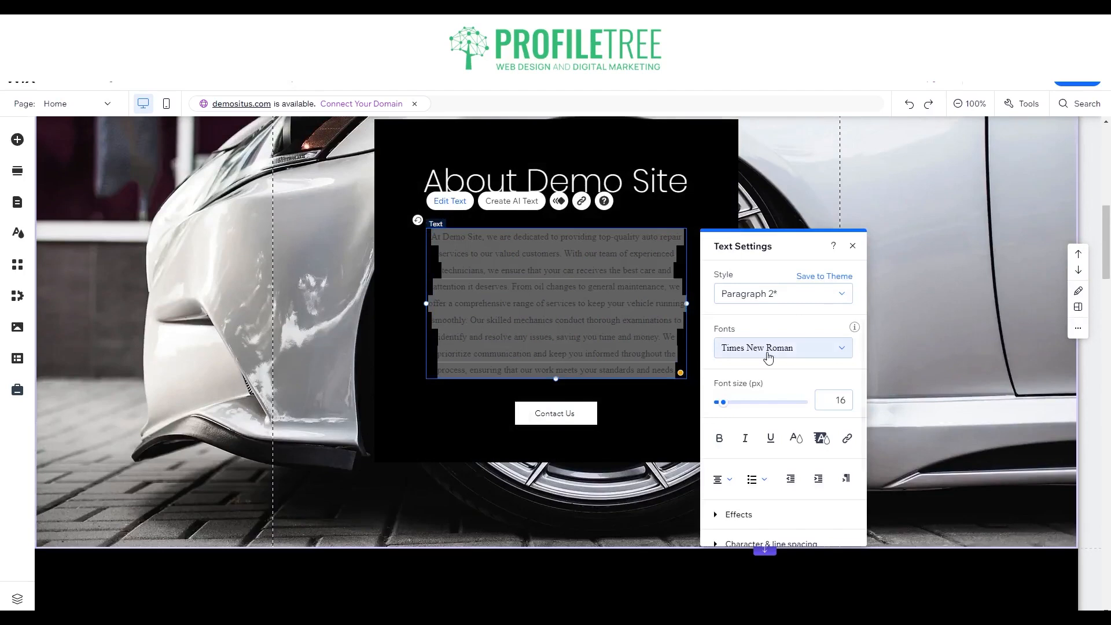
{"action": "left_click", "coordinate": [766, 349]}
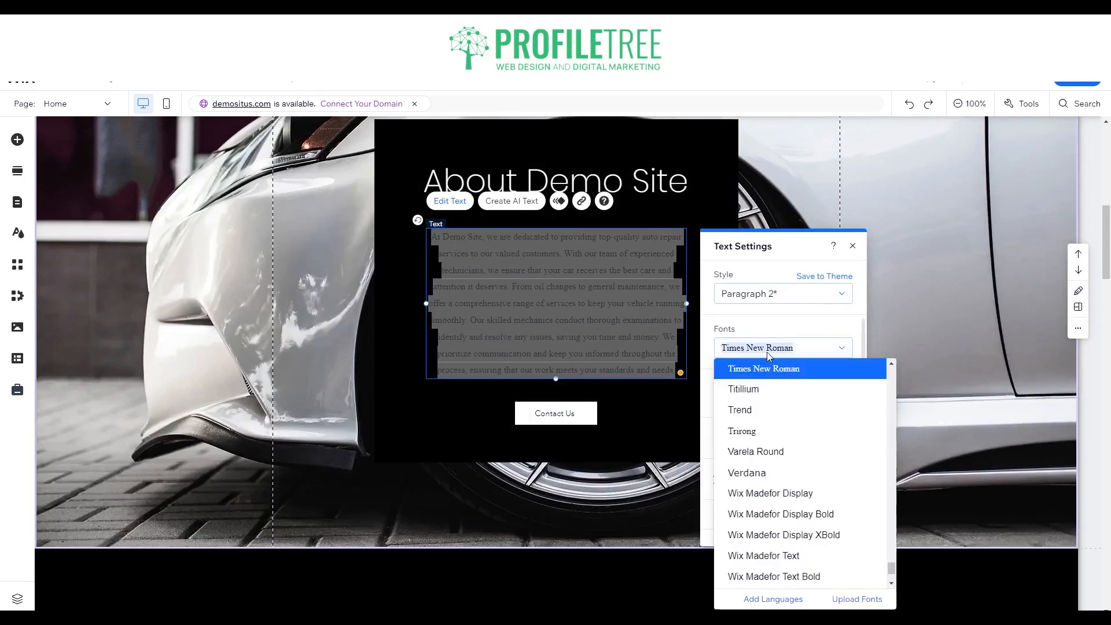
{"action": "scroll", "coordinate": [777, 419], "scroll_direction": "down", "scroll_amount": 2}
{"action": "left_click", "coordinate": [778, 418]}
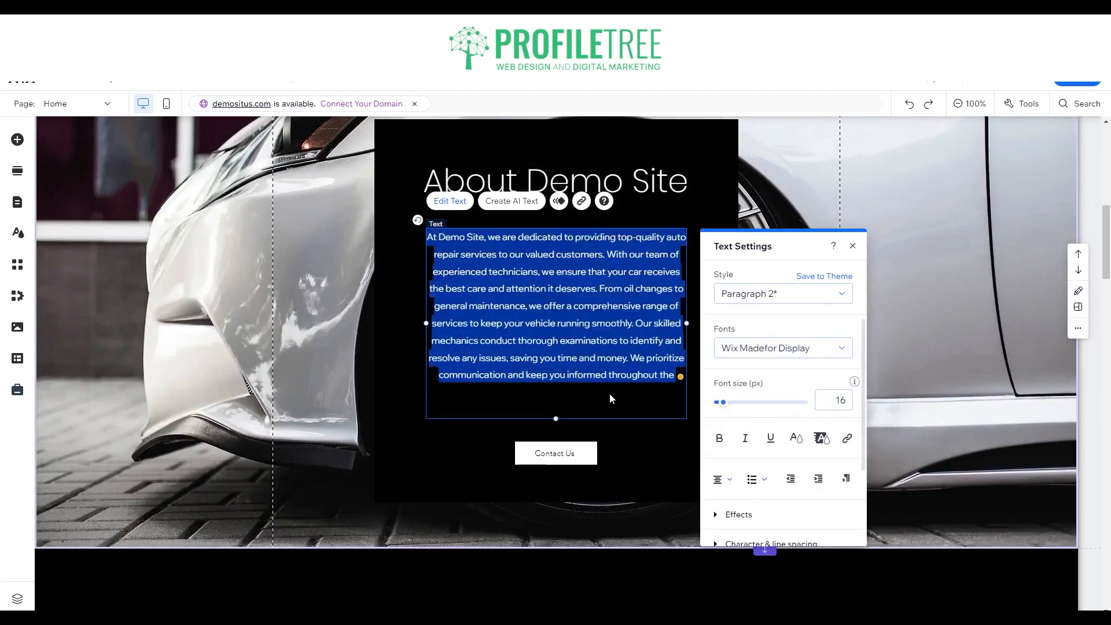
{"action": "left_click", "coordinate": [666, 454]}
- Review the Our Services cards below the About section, and inspect the available elements and section templates that can be added
{"action": "scroll", "coordinate": [271, 451], "scroll_direction": "down", "scroll_amount": 15}
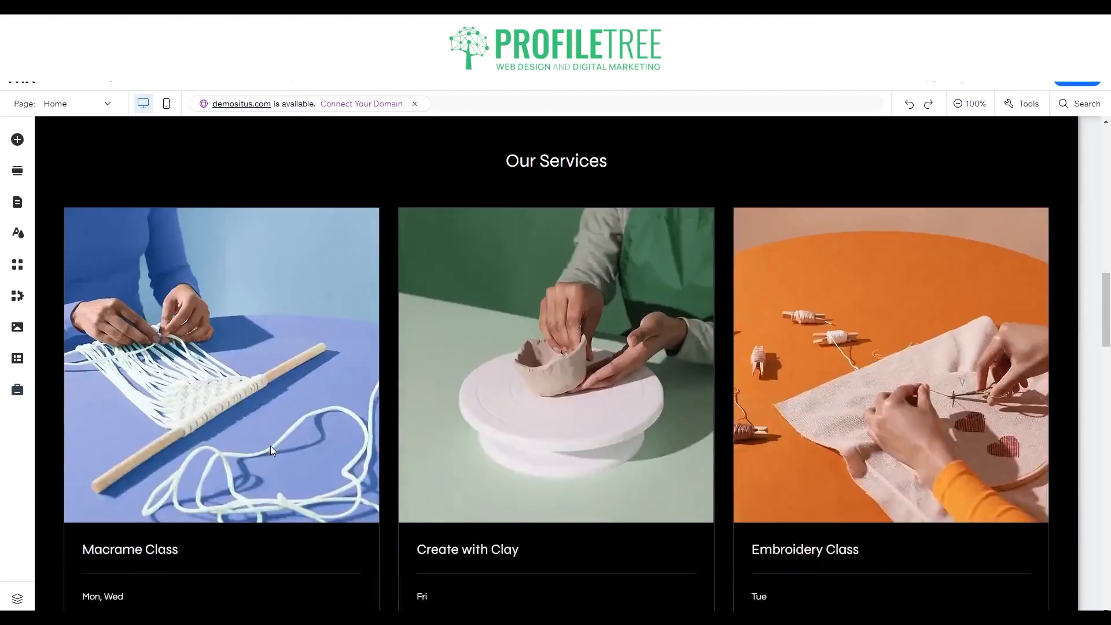
{"action": "scroll", "coordinate": [271, 451], "scroll_direction": "up", "scroll_amount": 15}
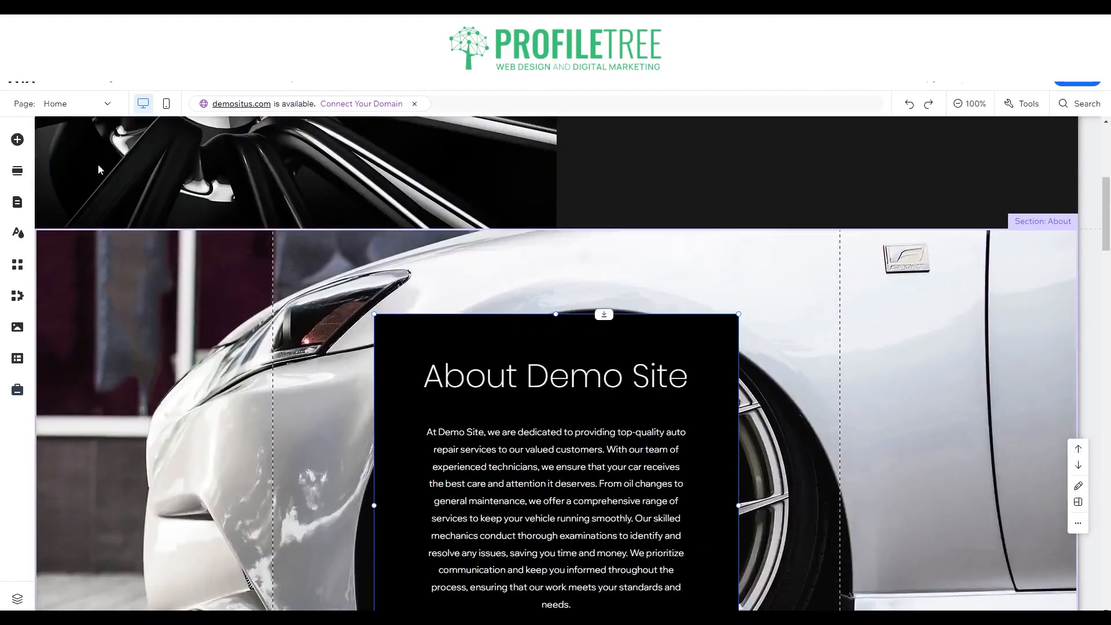
{"action": "left_click", "coordinate": [18, 141]}
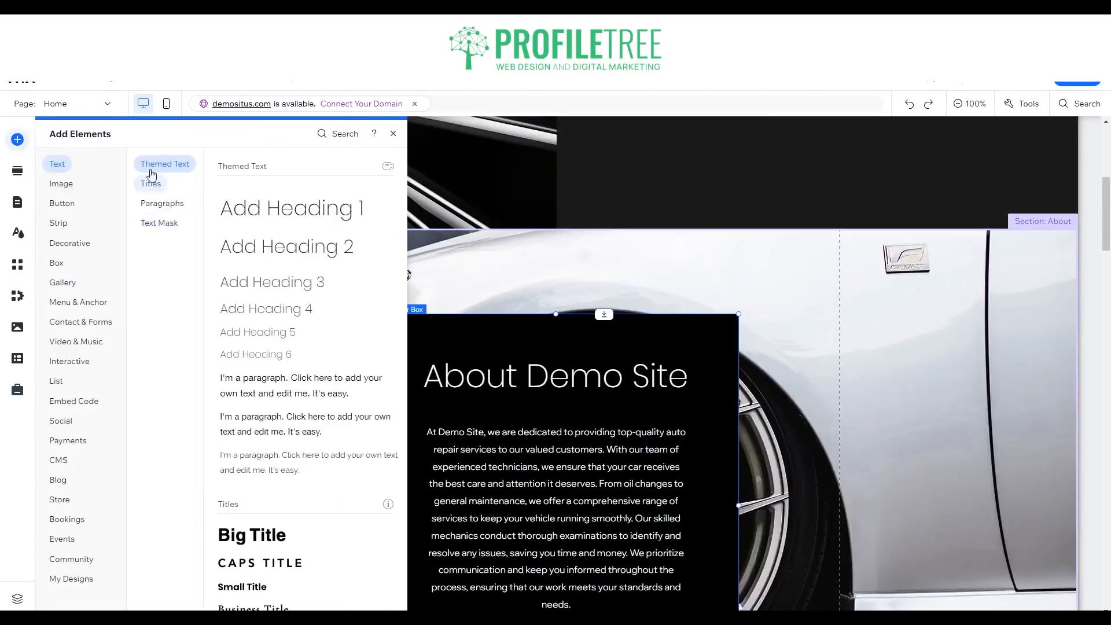
{"action": "left_click", "coordinate": [16, 173]}
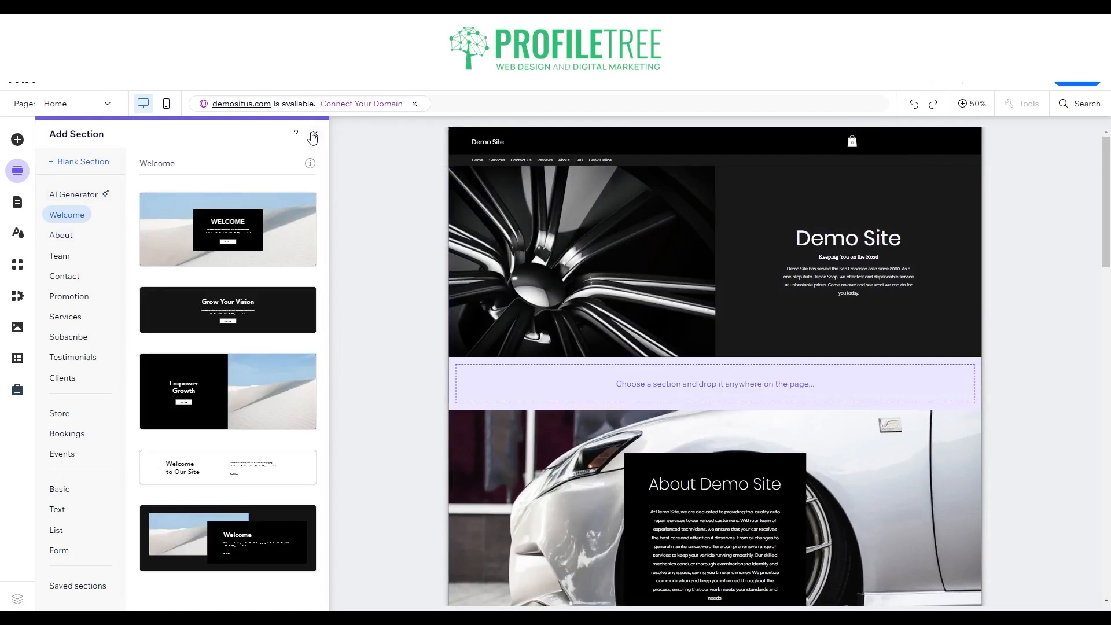
- Switch to the mobile view and review the homepage from the header down to the contact form and footer
{"action": "left_click", "coordinate": [167, 108]}
{"action": "left_click", "coordinate": [166, 104]}
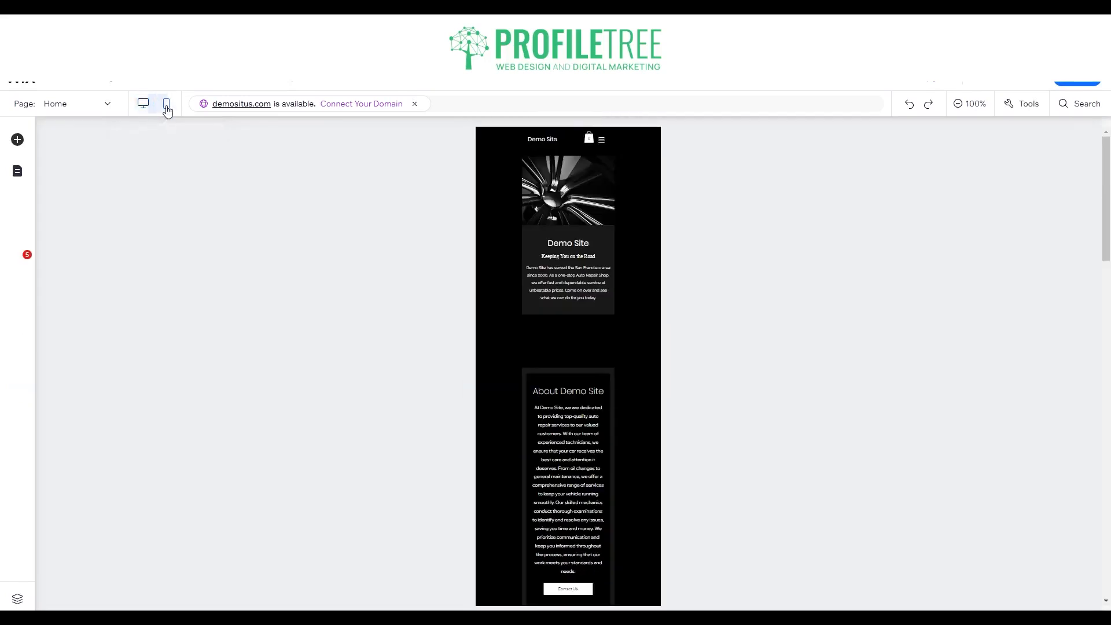
{"action": "scroll", "coordinate": [609, 449], "scroll_direction": "down", "scroll_amount": 20}
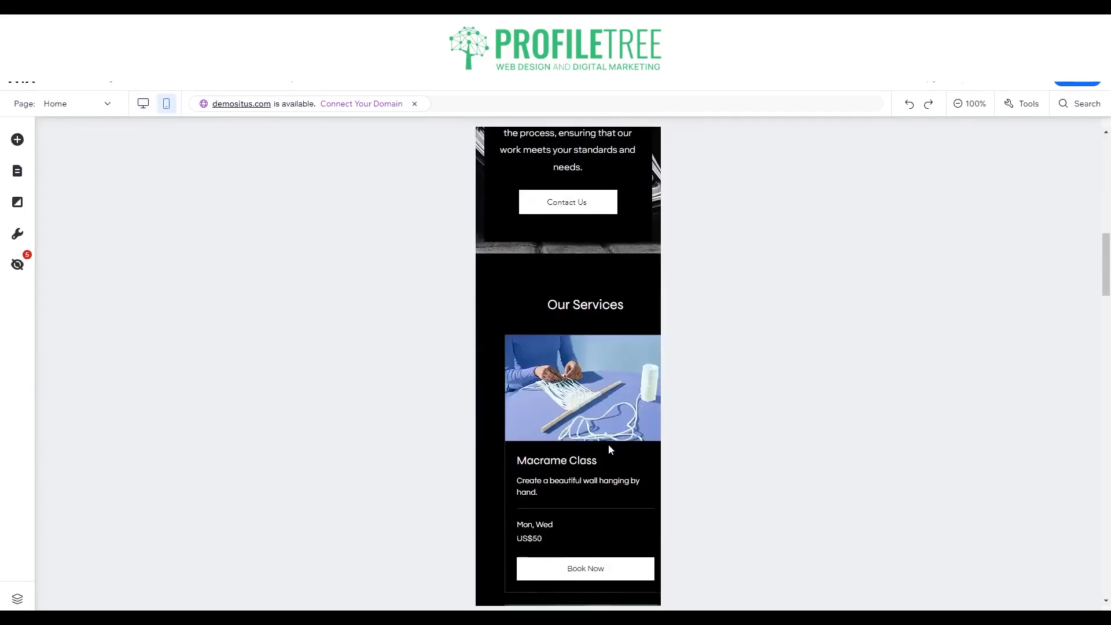
{"action": "scroll", "coordinate": [607, 435], "scroll_direction": "down", "scroll_amount": 20}
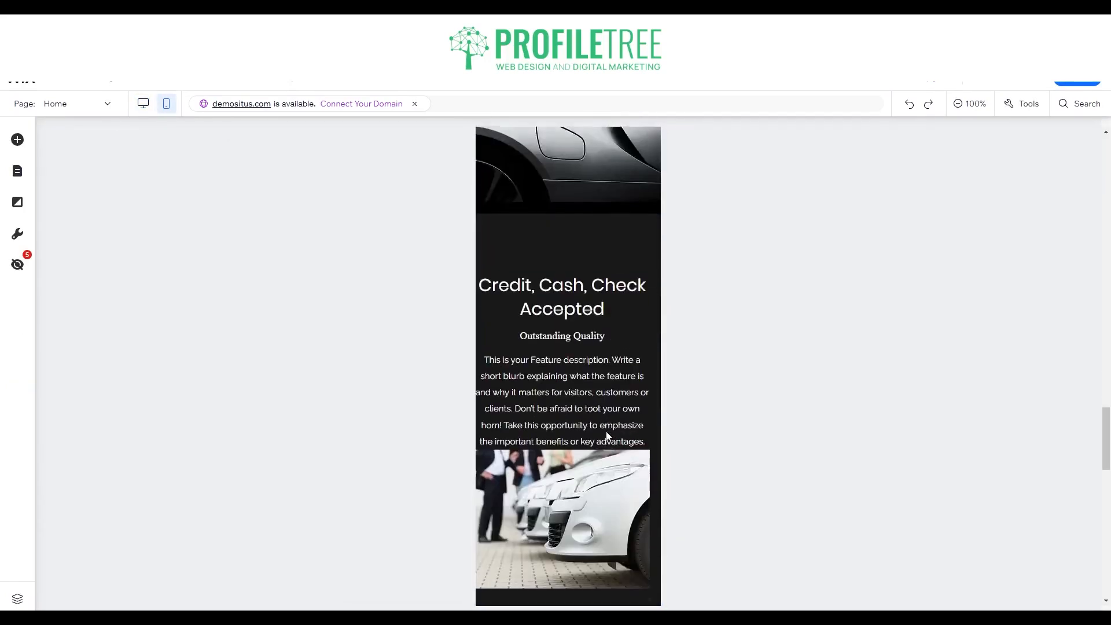
{"action": "scroll", "coordinate": [606, 433], "scroll_direction": "down", "scroll_amount": 6}
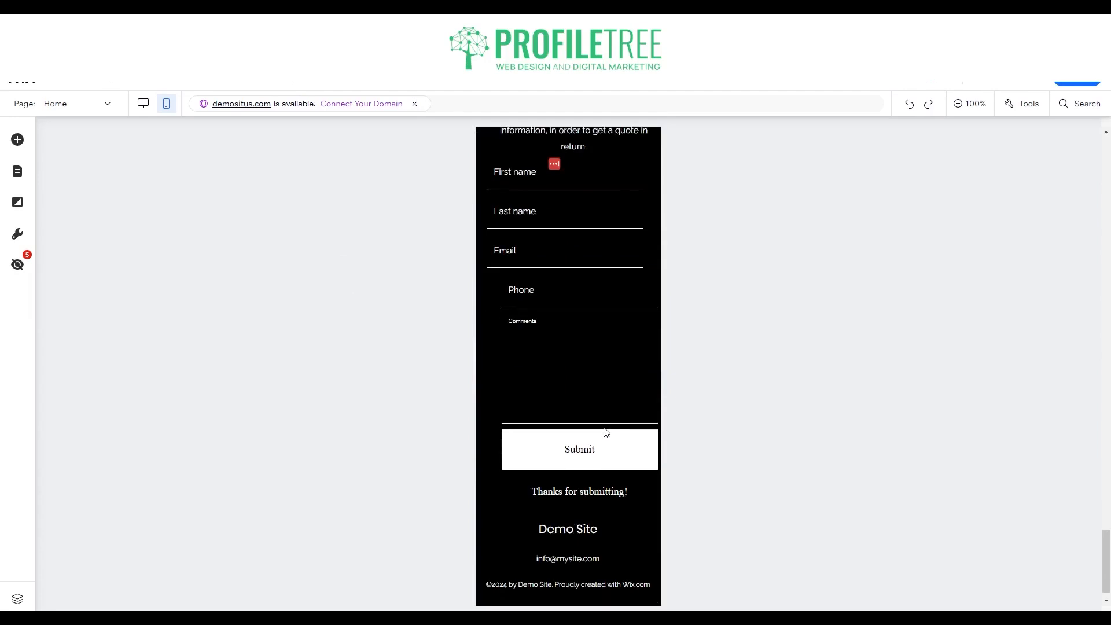
- Open the Services page in the mobile view and review its layout from header to footer
{"action": "left_click", "coordinate": [82, 105]}
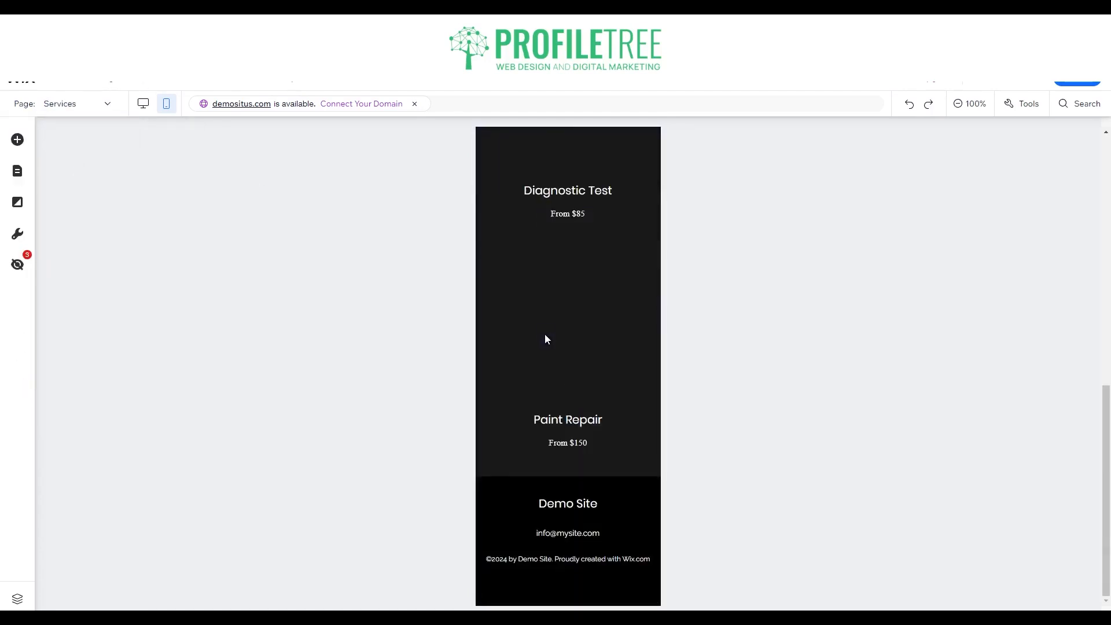
{"action": "scroll", "coordinate": [567, 460], "scroll_direction": "up", "scroll_amount": 8}
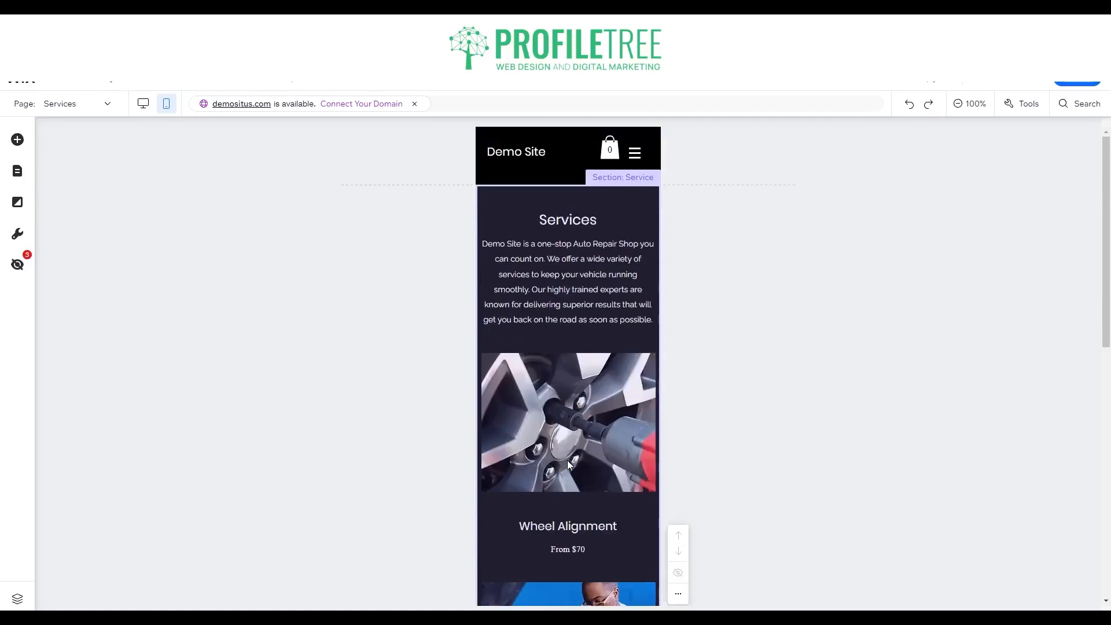
{"action": "scroll", "coordinate": [568, 461], "scroll_direction": "down", "scroll_amount": 10}
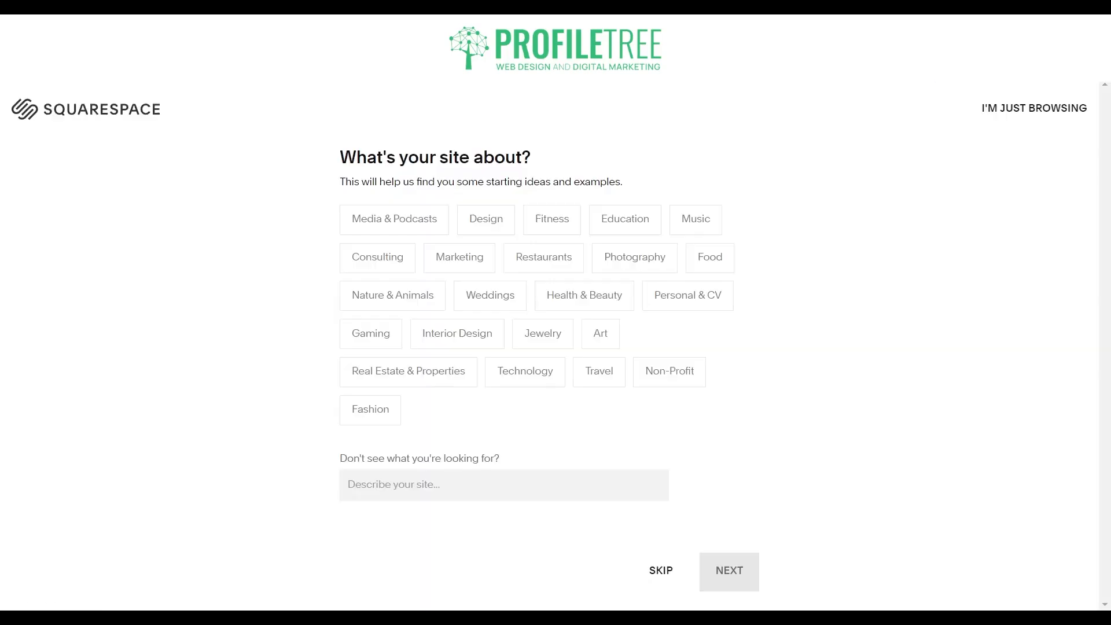
- In Squarespace, bypass the site topic questions by just browsing, and start building a custom template
{"action": "left_click", "coordinate": [1030, 113]}
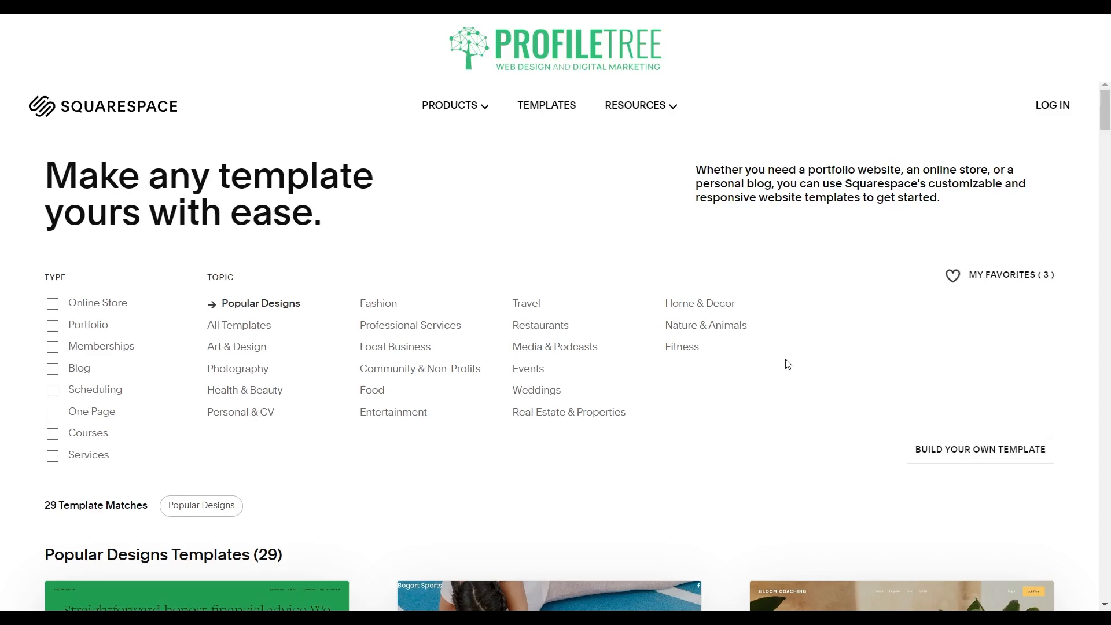
{"action": "scroll", "coordinate": [788, 364], "scroll_direction": "down", "scroll_amount": 2}
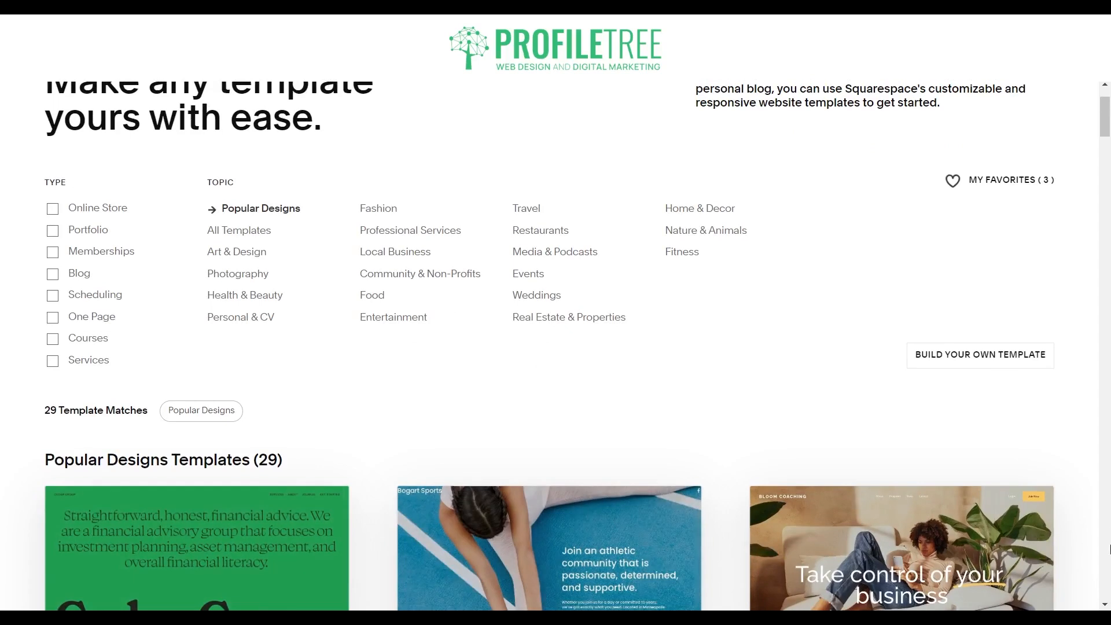
{"action": "left_click", "coordinate": [950, 356]}
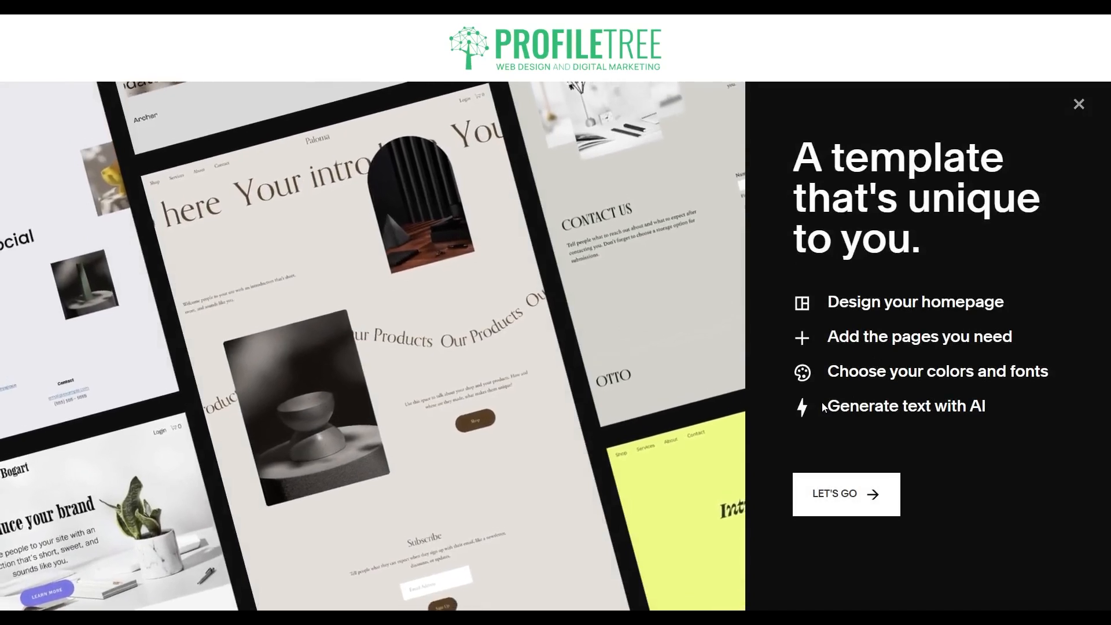
{"action": "left_click_drag", "start_coordinate": [822, 402], "coordinate": [998, 398]}
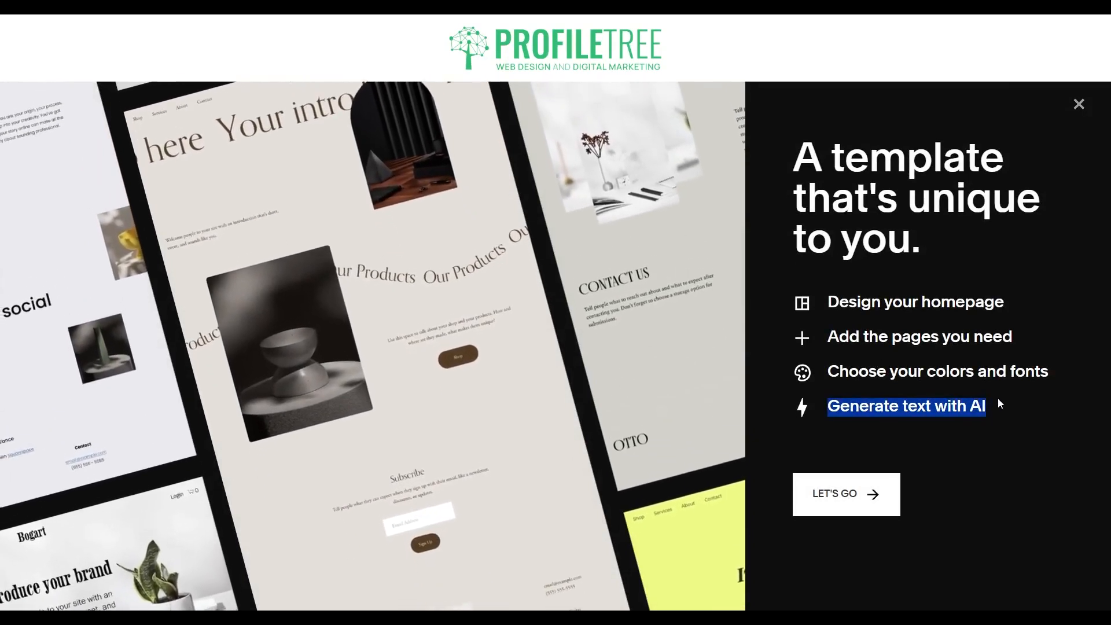
{"action": "left_click", "coordinate": [838, 511]}
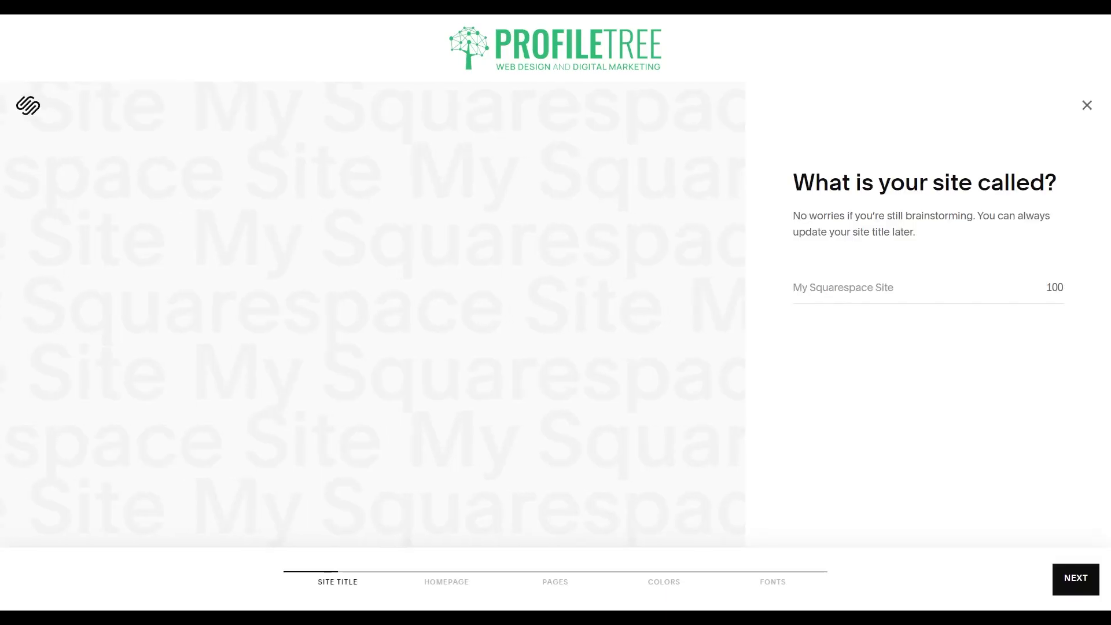
- Name the site Demo Site and continue to the homepage sections
{"action": "left_click", "coordinate": [896, 288]}
{"action": "type", "text": "Demo Site"}
{"action": "left_click", "coordinate": [1090, 589]}
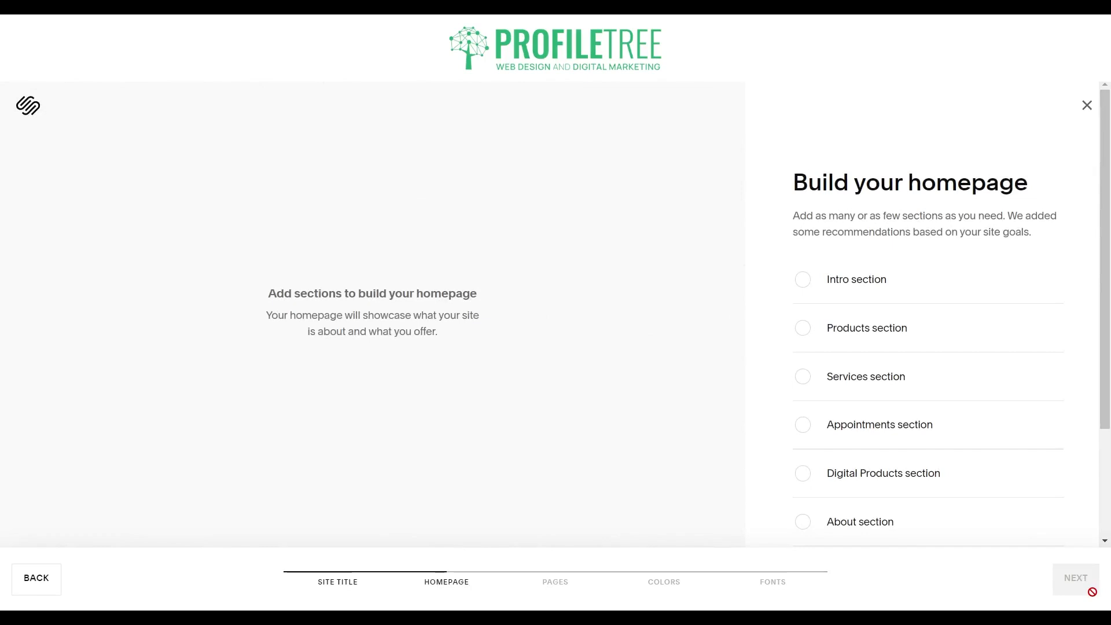
- Add the Intro, About and Social sections to the homepage
{"action": "left_click", "coordinate": [802, 281]}
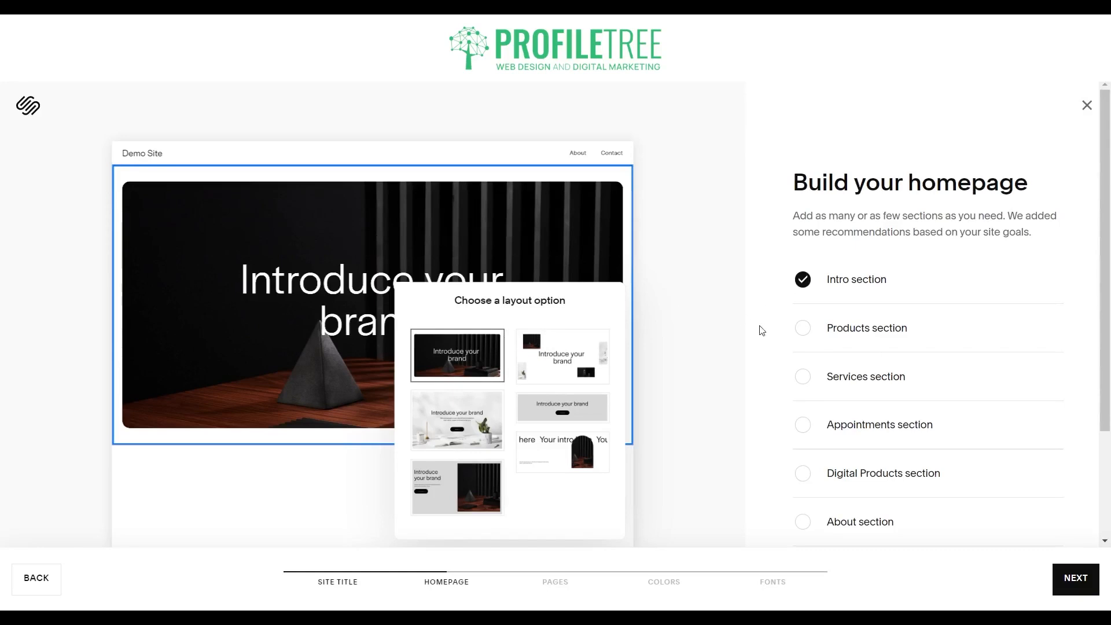
{"action": "scroll", "coordinate": [844, 410], "scroll_direction": "down", "scroll_amount": 2}
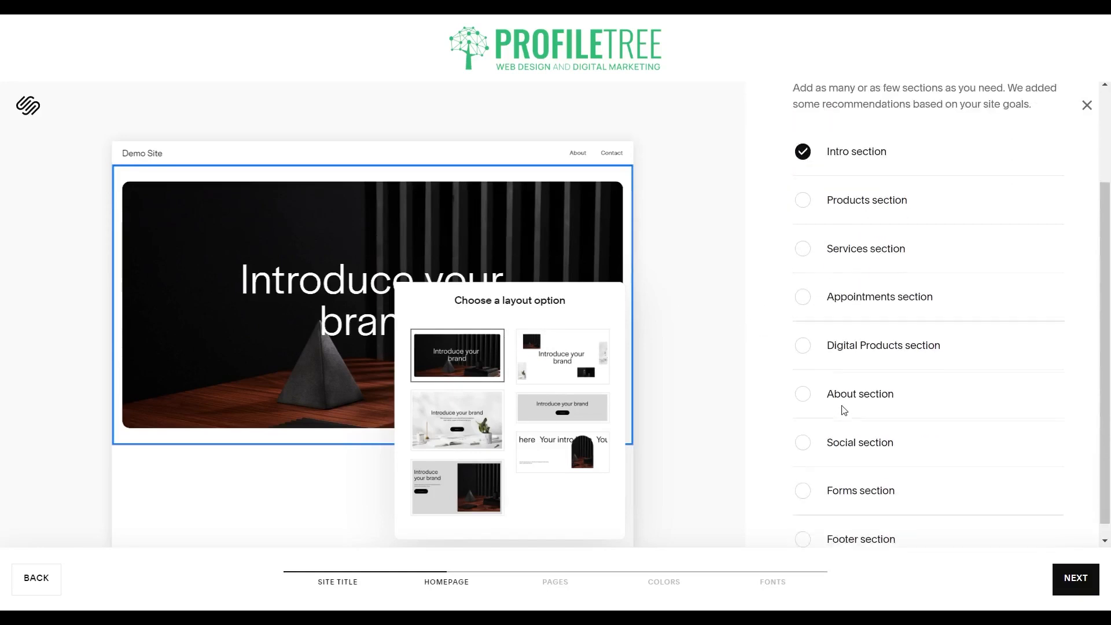
{"action": "scroll", "coordinate": [844, 411], "scroll_direction": "down", "scroll_amount": 1}
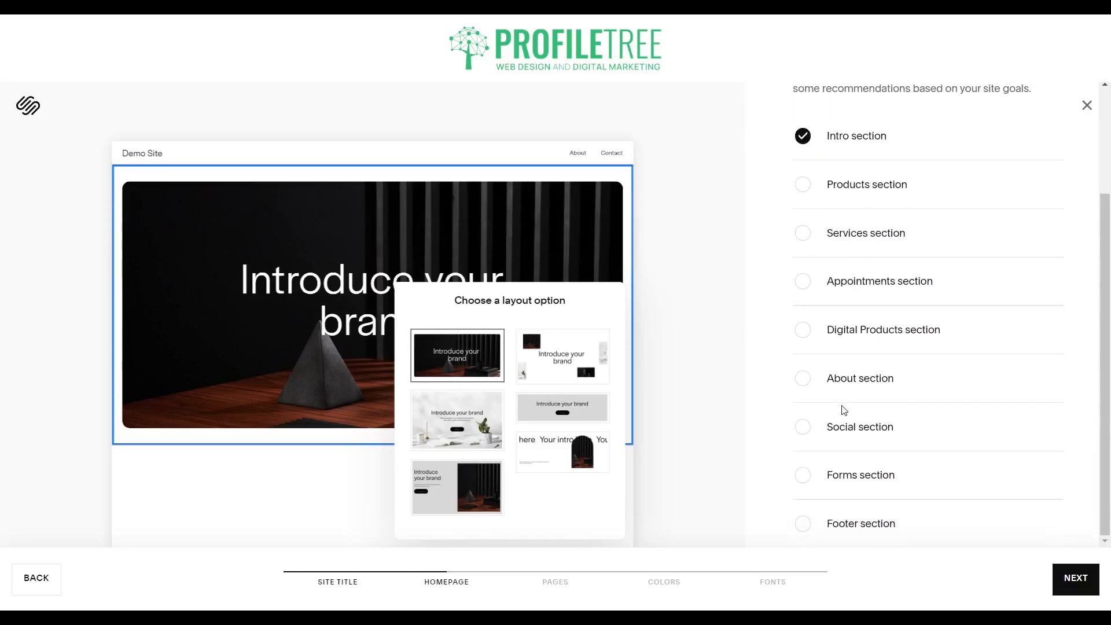
{"action": "left_click", "coordinate": [802, 379]}
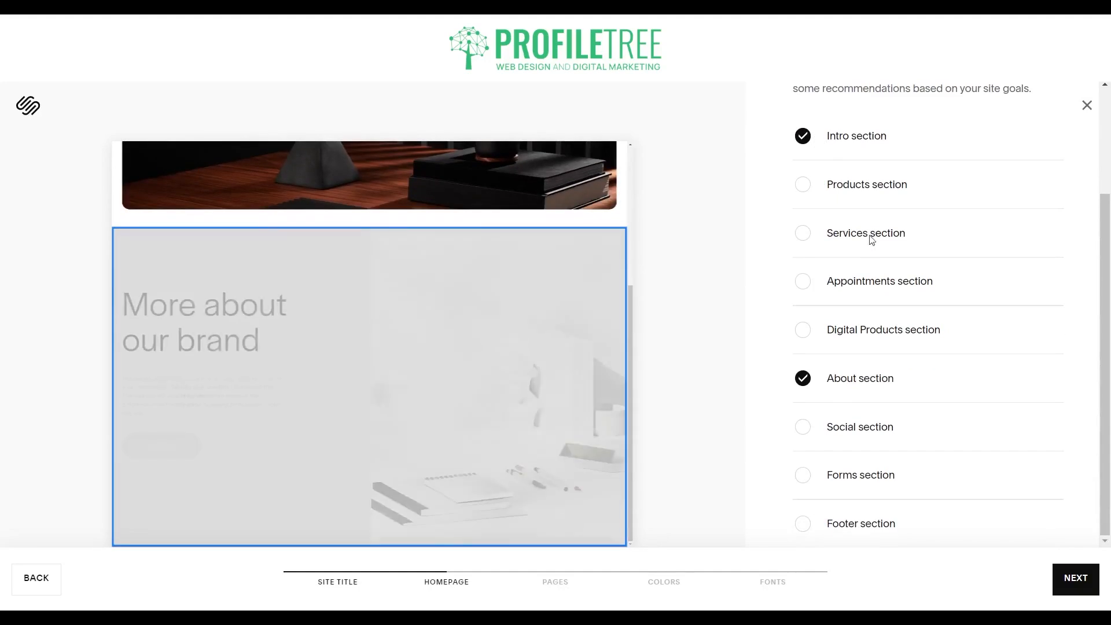
{"action": "left_click", "coordinate": [802, 429]}
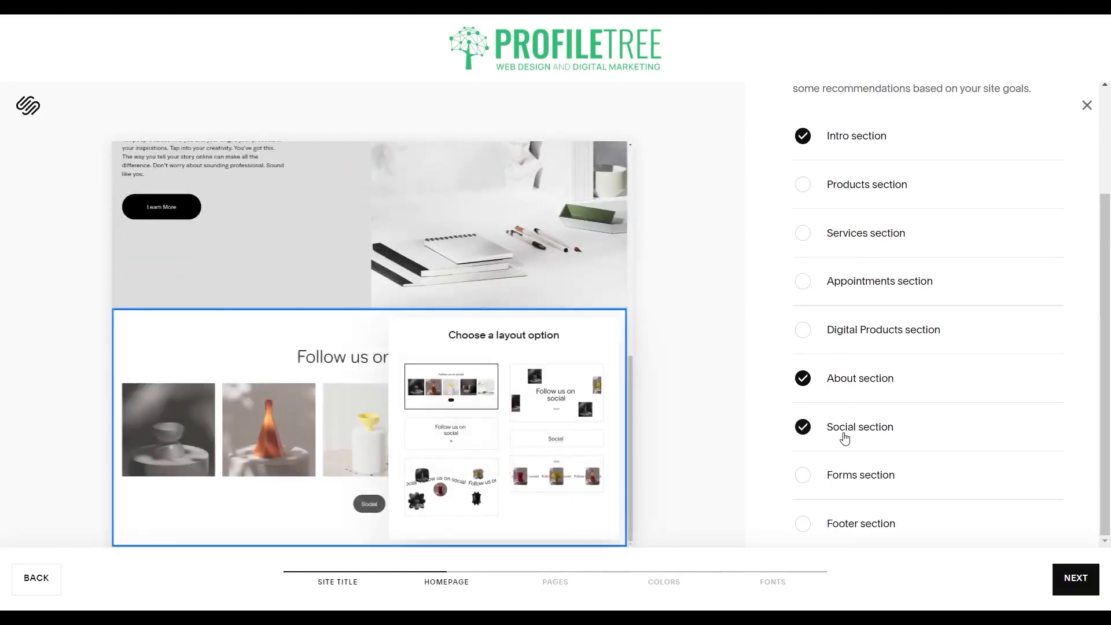
- Add the Forms and Footer sections, giving the footer the layout with a large site title and two category link columns
{"action": "left_click", "coordinate": [799, 481]}
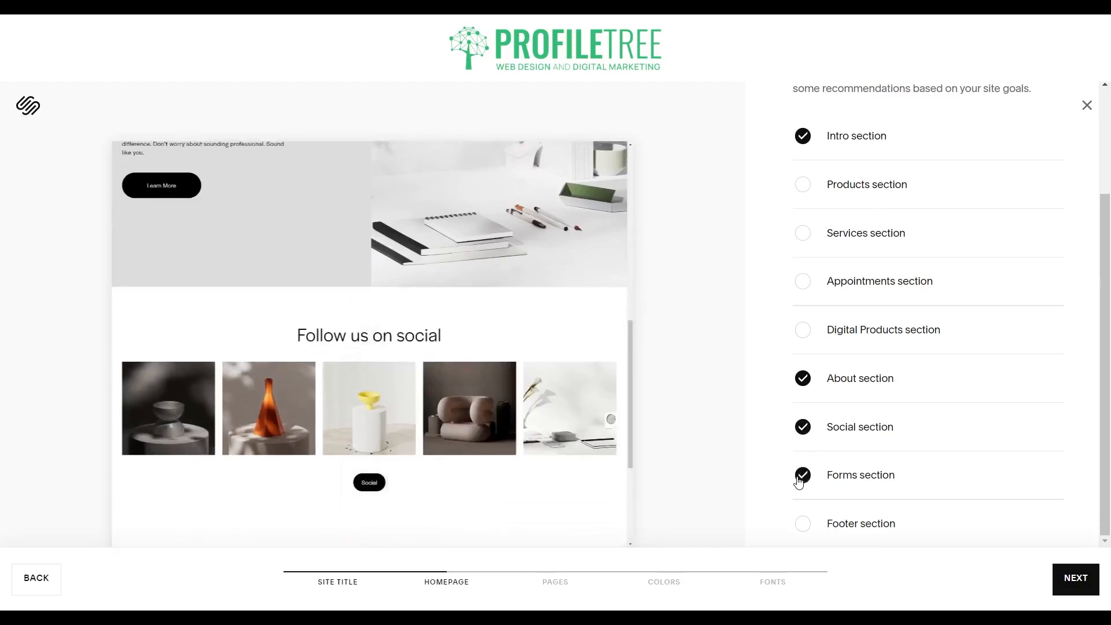
{"action": "left_click", "coordinate": [801, 531]}
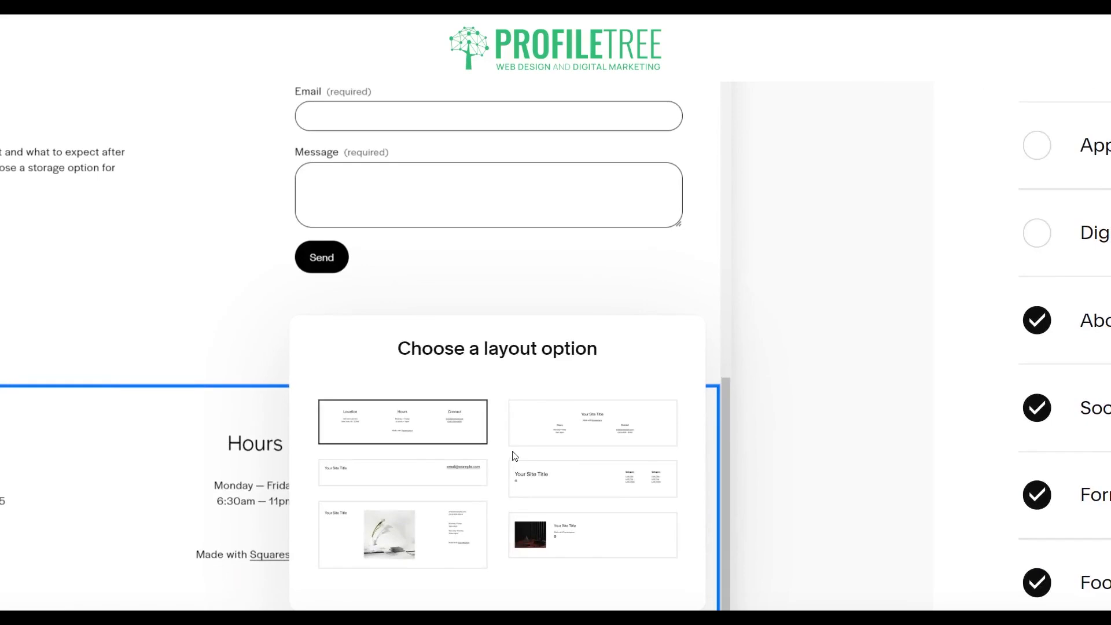
{"action": "left_click", "coordinate": [631, 479]}
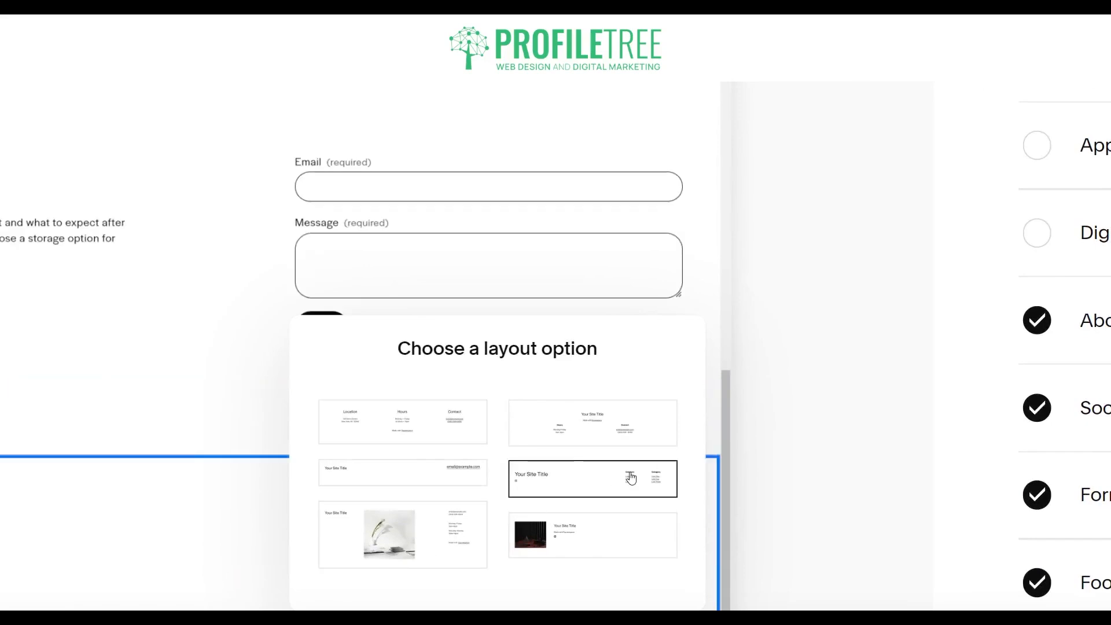
{"action": "left_click", "coordinate": [839, 389]}
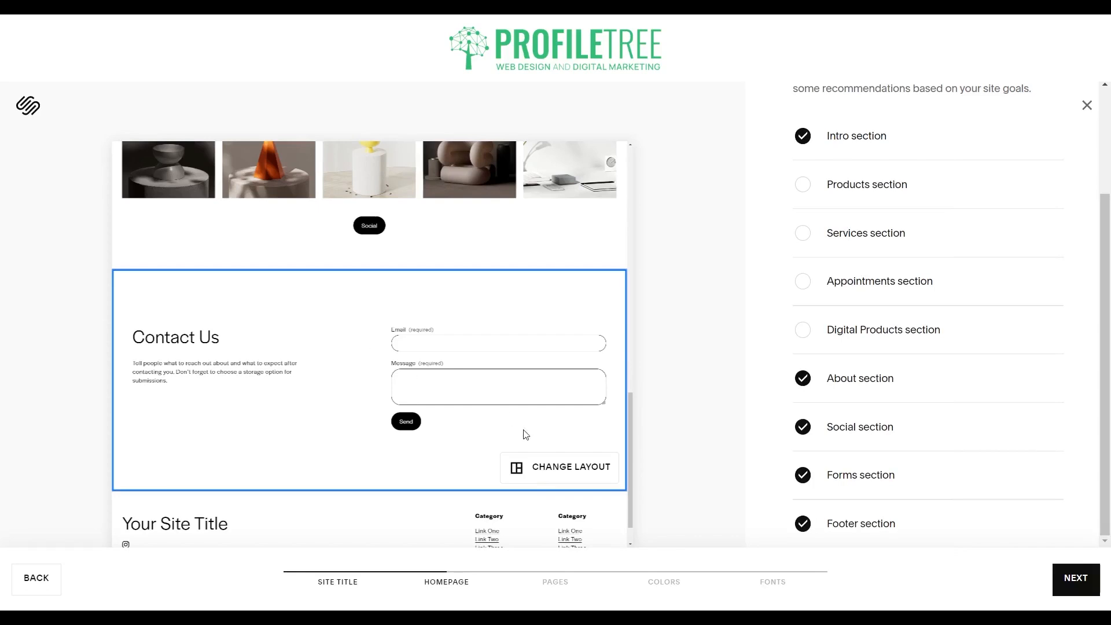
- Look through the layout options for the Contact Us form section and leave its layout as it is
{"action": "left_click", "coordinate": [533, 472]}
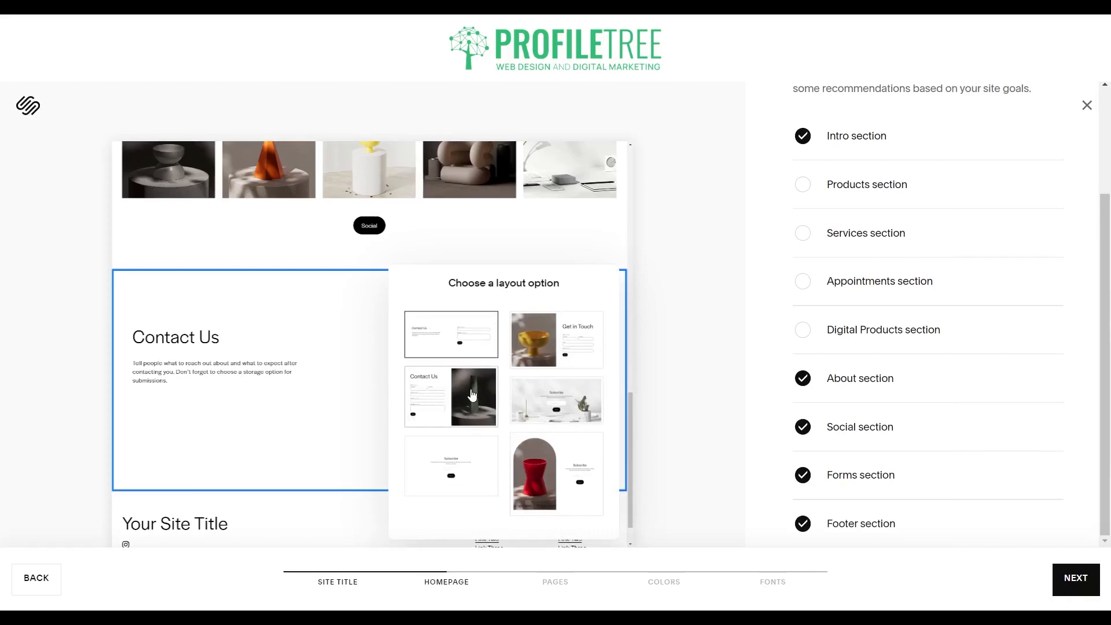
{"action": "left_click", "coordinate": [680, 423]}
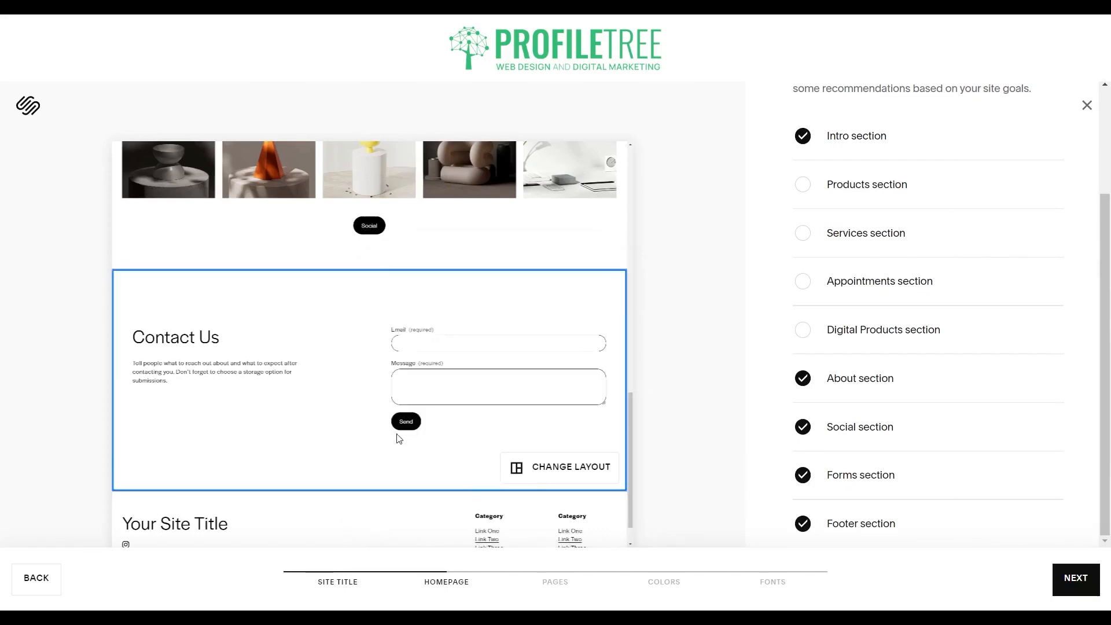
{"action": "scroll", "coordinate": [400, 439], "scroll_direction": "down", "scroll_amount": 1}
{"action": "scroll", "coordinate": [400, 439], "scroll_direction": "up", "scroll_amount": 2}
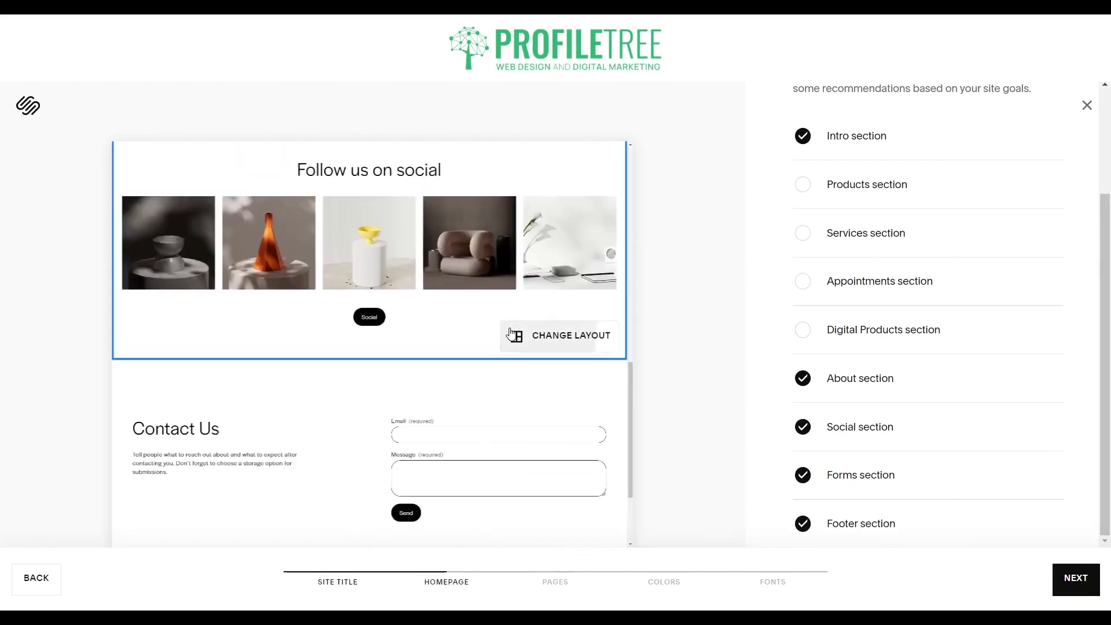
- Change the About section to the layout with a wide plant banner above the heading and two smaller images, and continue to the pages
{"action": "scroll", "coordinate": [478, 316], "scroll_direction": "up", "scroll_amount": 4}
{"action": "scroll", "coordinate": [478, 316], "scroll_direction": "up", "scroll_amount": 3}
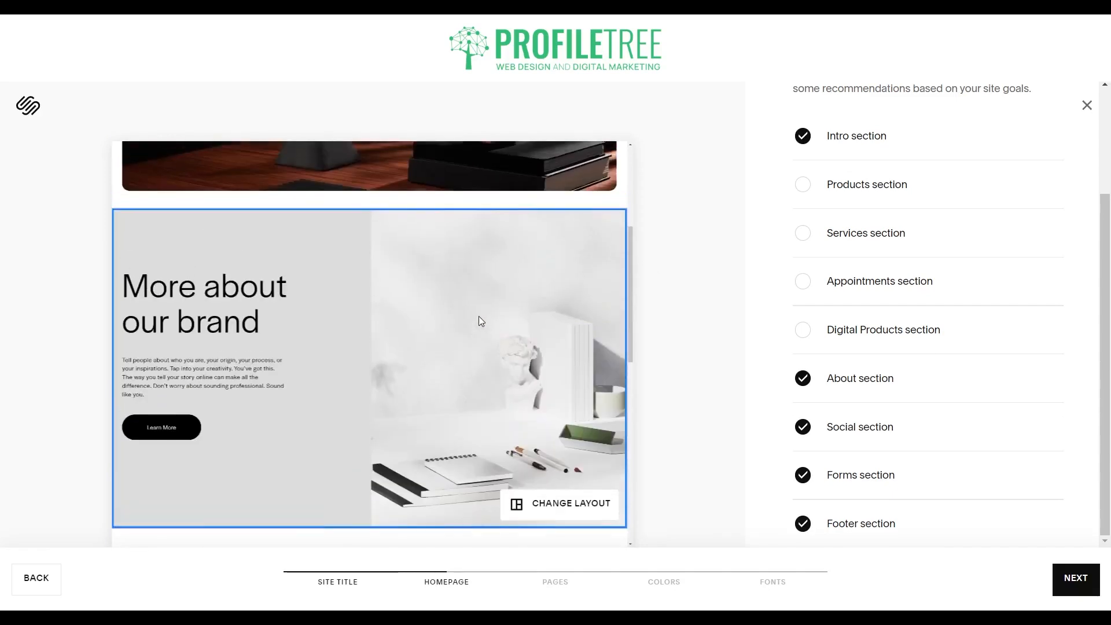
{"action": "left_click", "coordinate": [527, 520]}
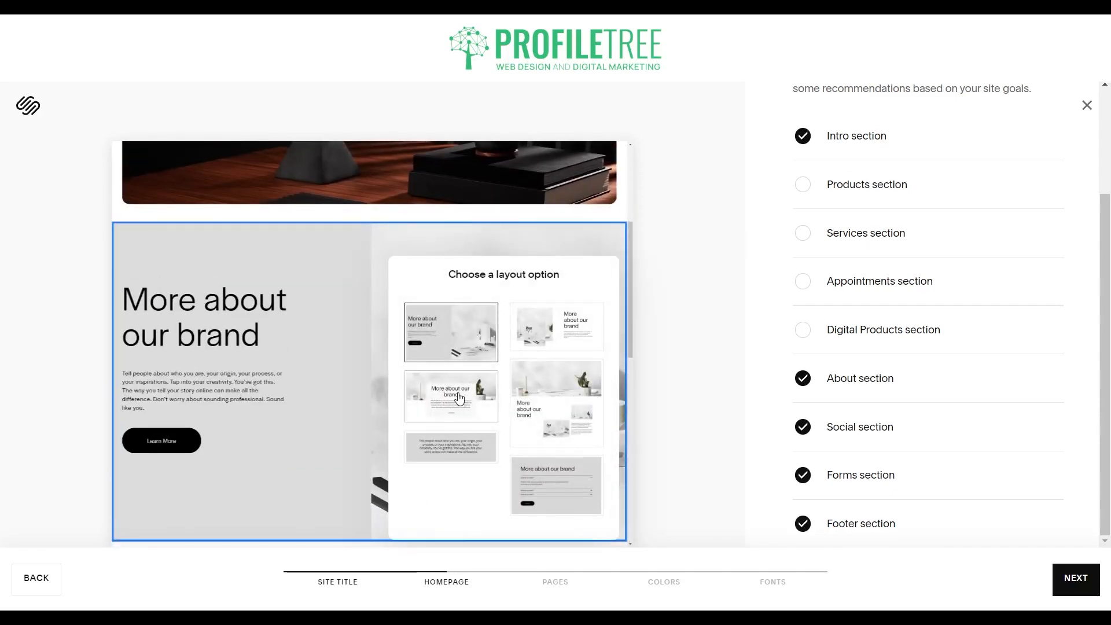
{"action": "left_click", "coordinate": [566, 331]}
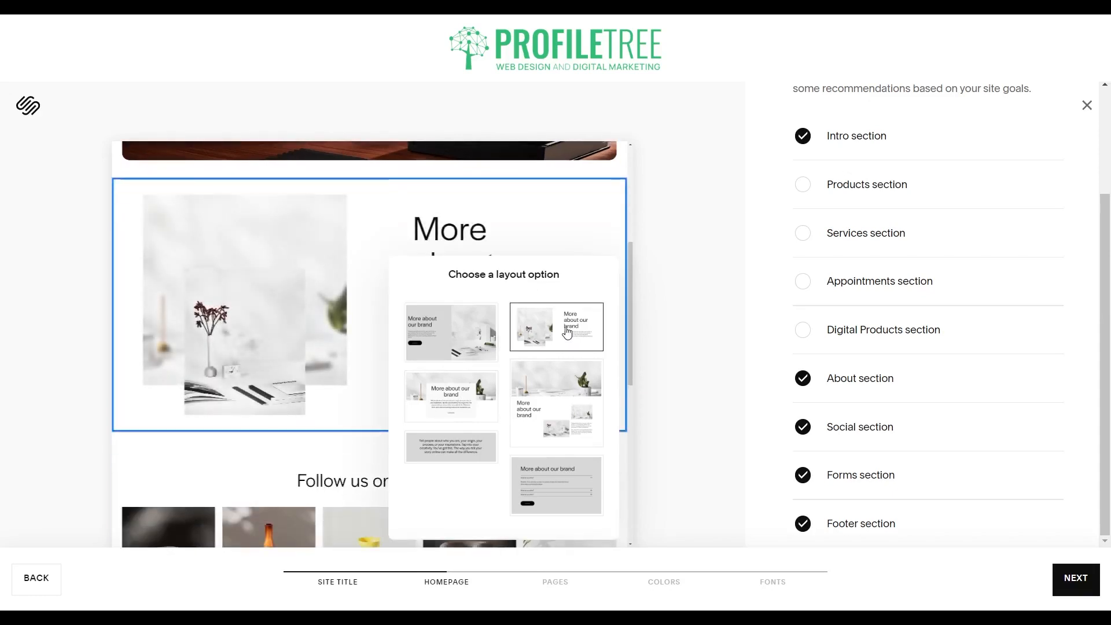
{"action": "left_click", "coordinate": [548, 414]}
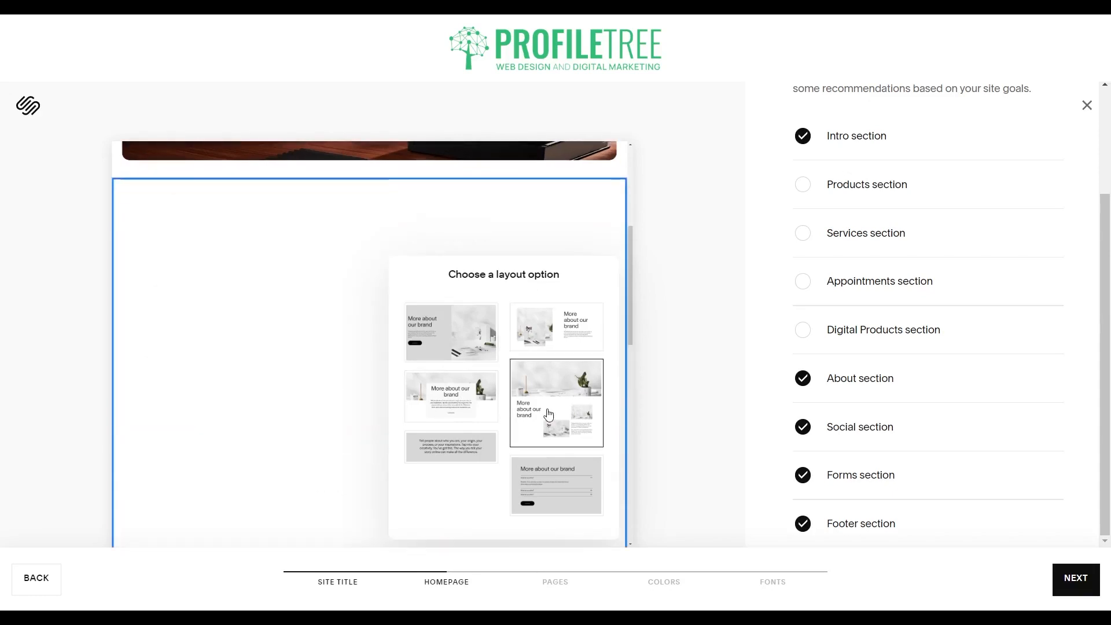
{"action": "left_click", "coordinate": [685, 382]}
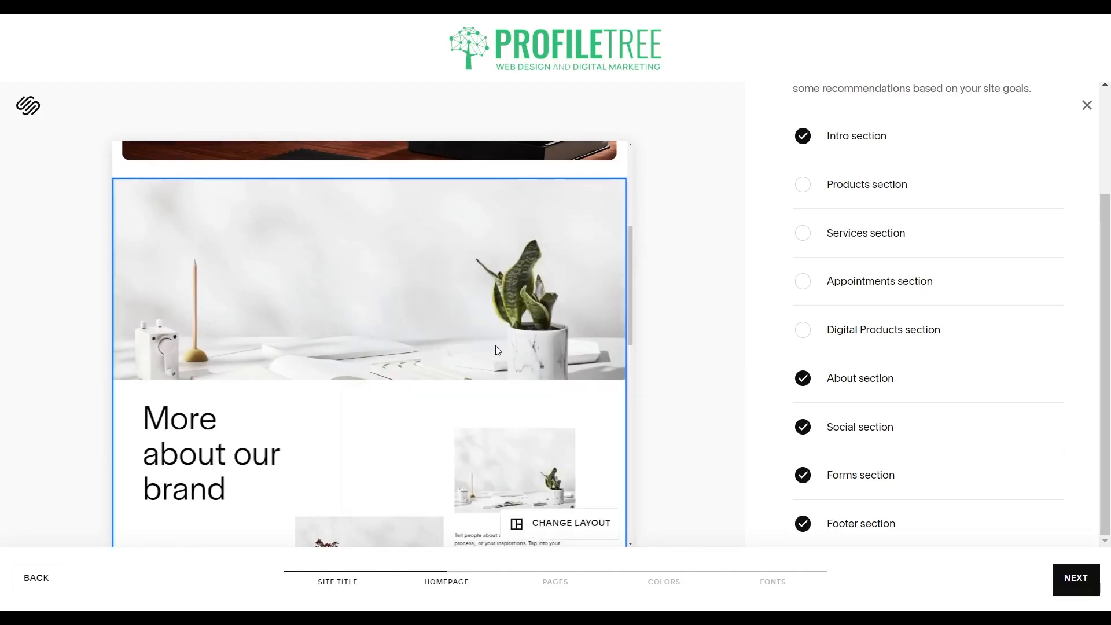
{"action": "scroll", "coordinate": [496, 347], "scroll_direction": "up", "scroll_amount": 4}
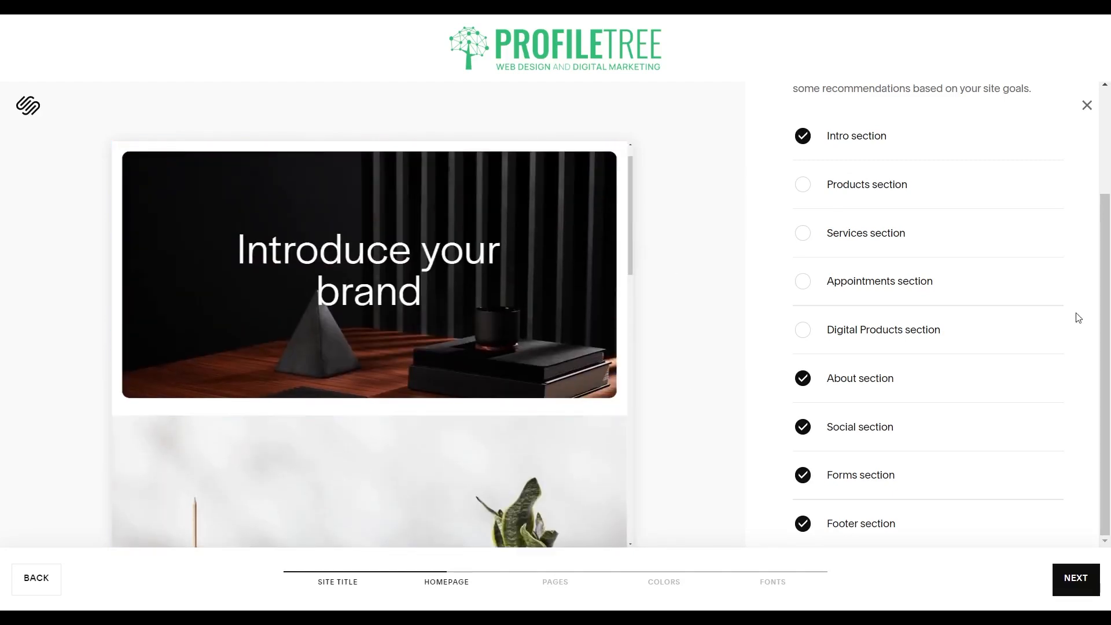
{"action": "left_click", "coordinate": [1076, 596]}
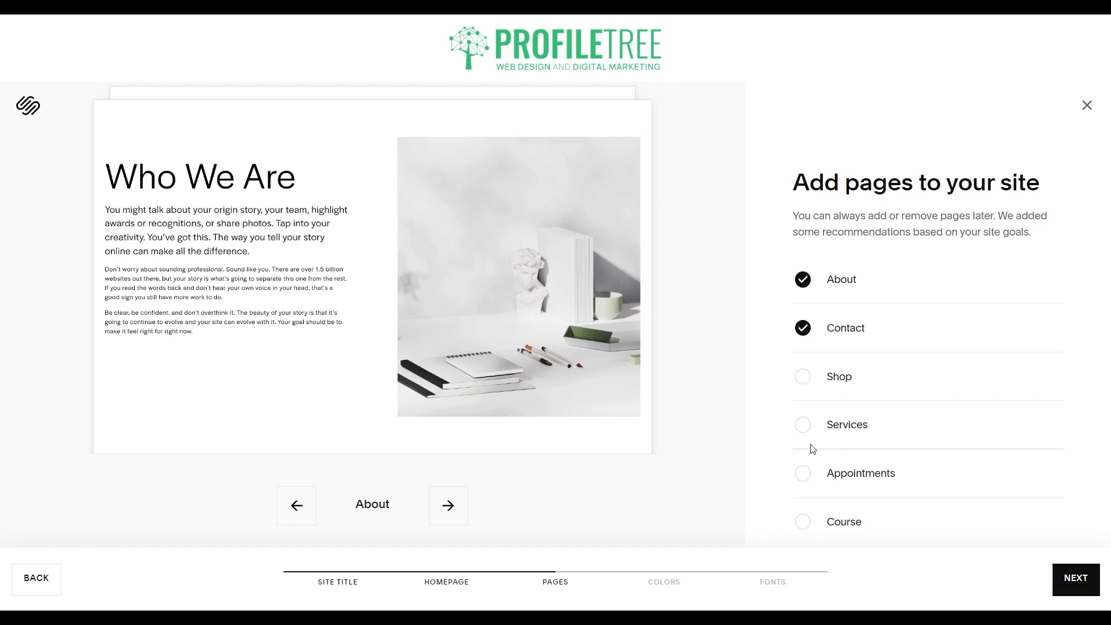
- Keep the About and Contact pages and the white, grey and black monochromatic palette, and continue to the font pairings
{"action": "left_click", "coordinate": [1068, 577]}
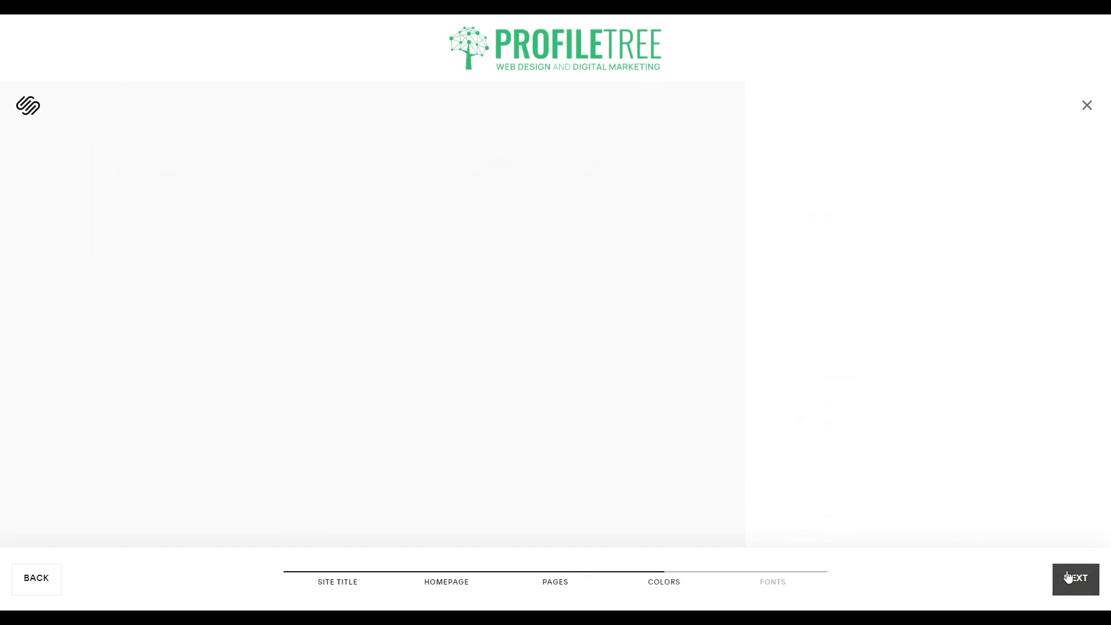
{"action": "scroll", "coordinate": [890, 278], "scroll_direction": "down", "scroll_amount": 2}
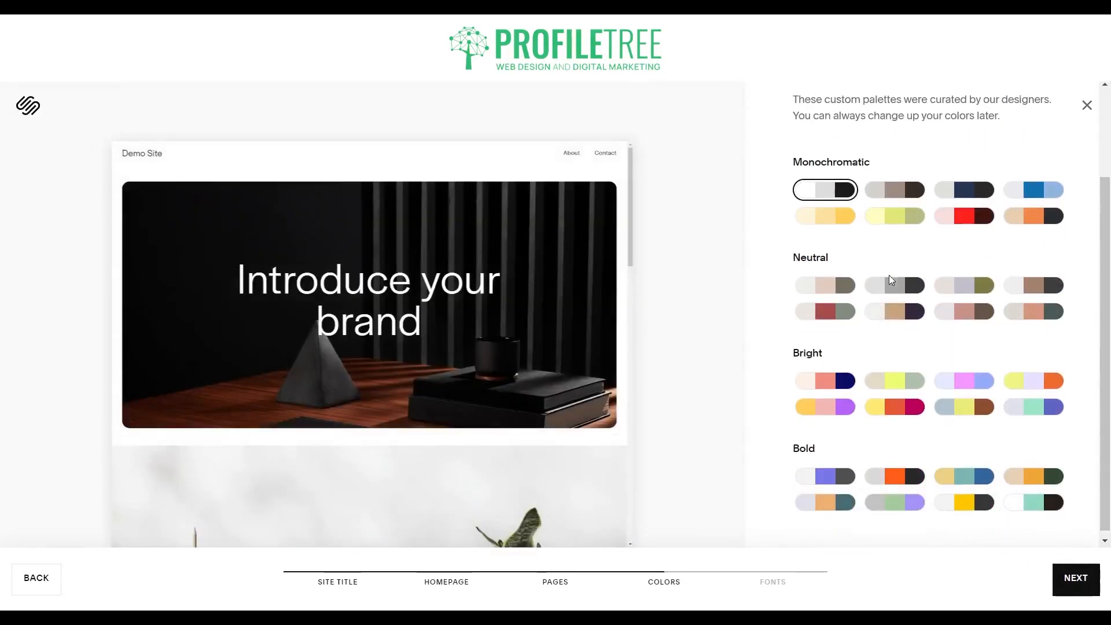
{"action": "scroll", "coordinate": [890, 280], "scroll_direction": "up", "scroll_amount": 2}
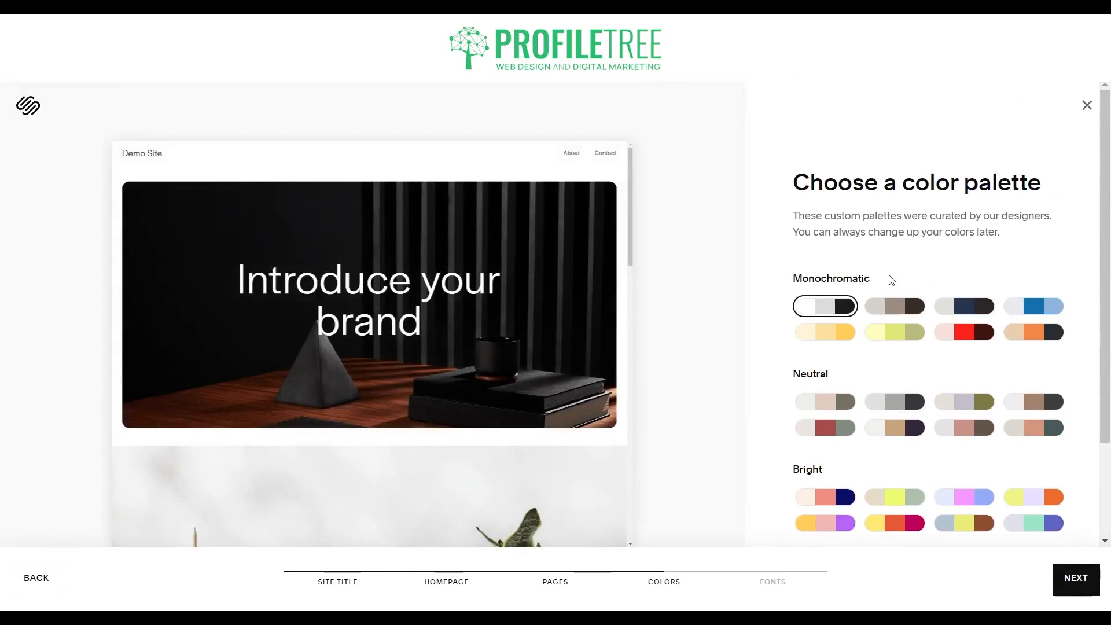
{"action": "scroll", "coordinate": [890, 280], "scroll_direction": "down", "scroll_amount": 2}
{"action": "scroll", "coordinate": [874, 315], "scroll_direction": "up", "scroll_amount": 2}
{"action": "scroll", "coordinate": [874, 313], "scroll_direction": "down", "scroll_amount": 2}
{"action": "left_click", "coordinate": [1077, 583]}
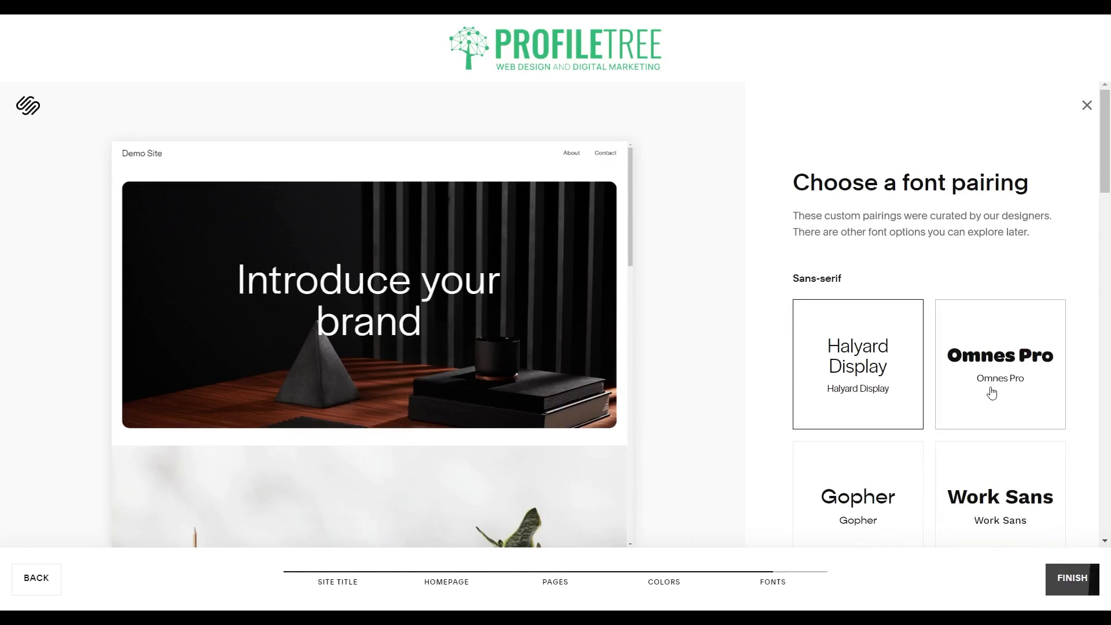
- Choose the Roc Grotesk sans-serif font pairing and finish the template design
{"action": "scroll", "coordinate": [991, 391], "scroll_direction": "down", "scroll_amount": 4}
{"action": "scroll", "coordinate": [991, 391], "scroll_direction": "down", "scroll_amount": 14}
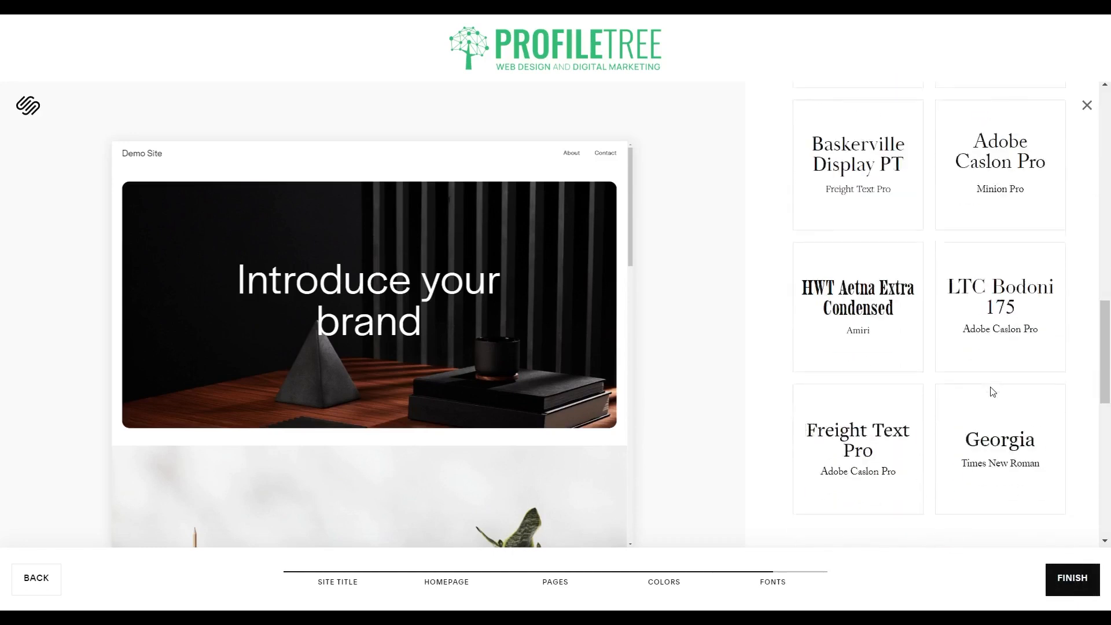
{"action": "scroll", "coordinate": [992, 391], "scroll_direction": "up", "scroll_amount": 8}
{"action": "scroll", "coordinate": [991, 391], "scroll_direction": "up", "scroll_amount": 4}
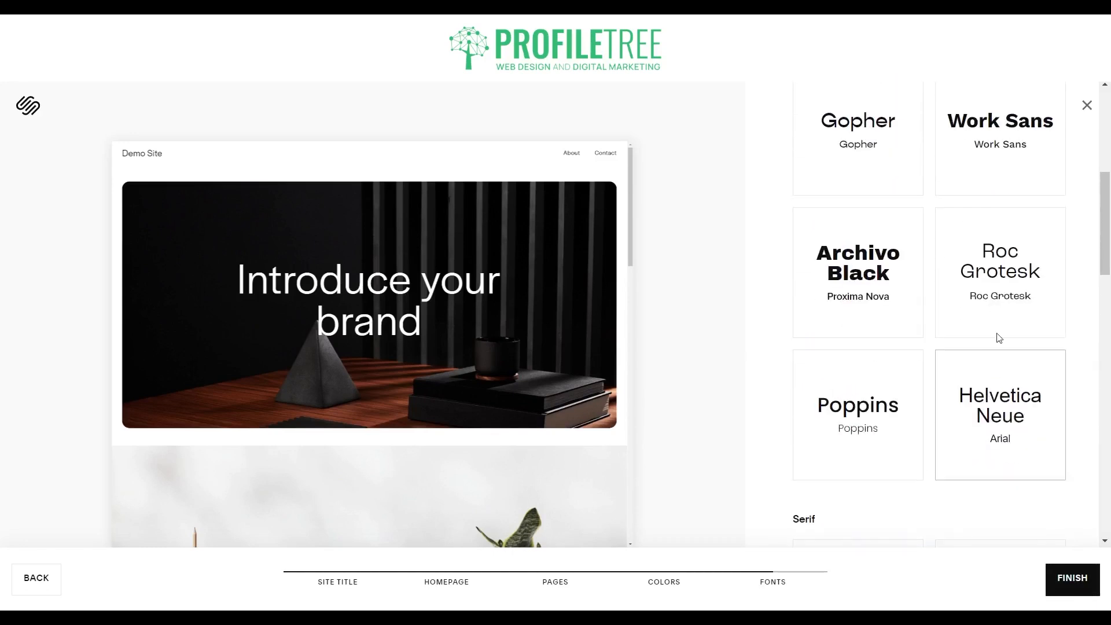
{"action": "left_click", "coordinate": [1001, 296]}
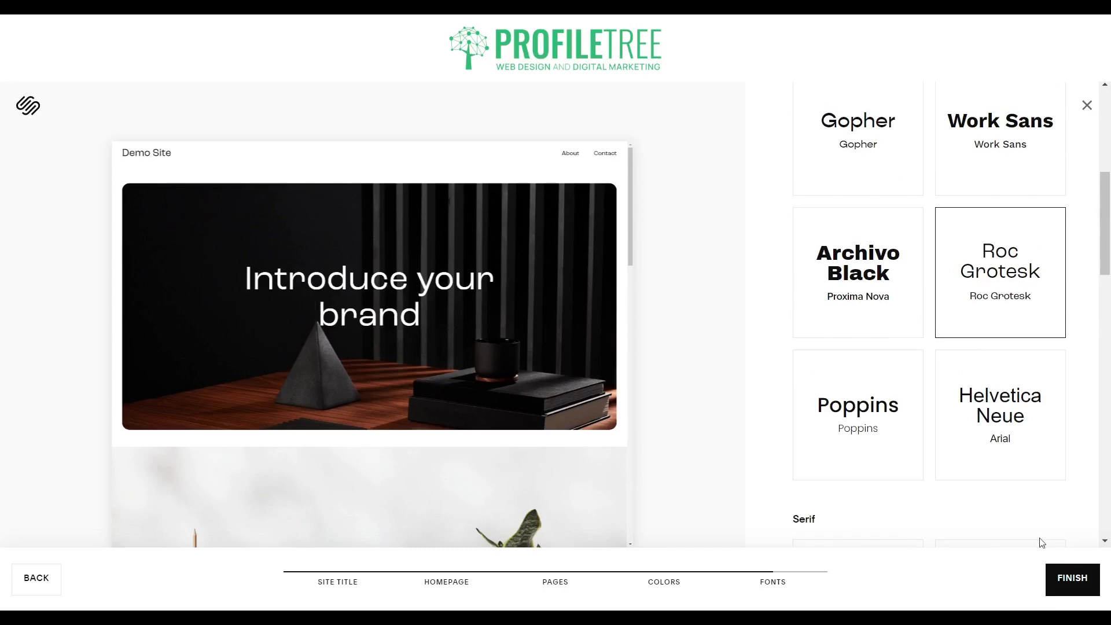
{"action": "left_click", "coordinate": [1056, 582]}
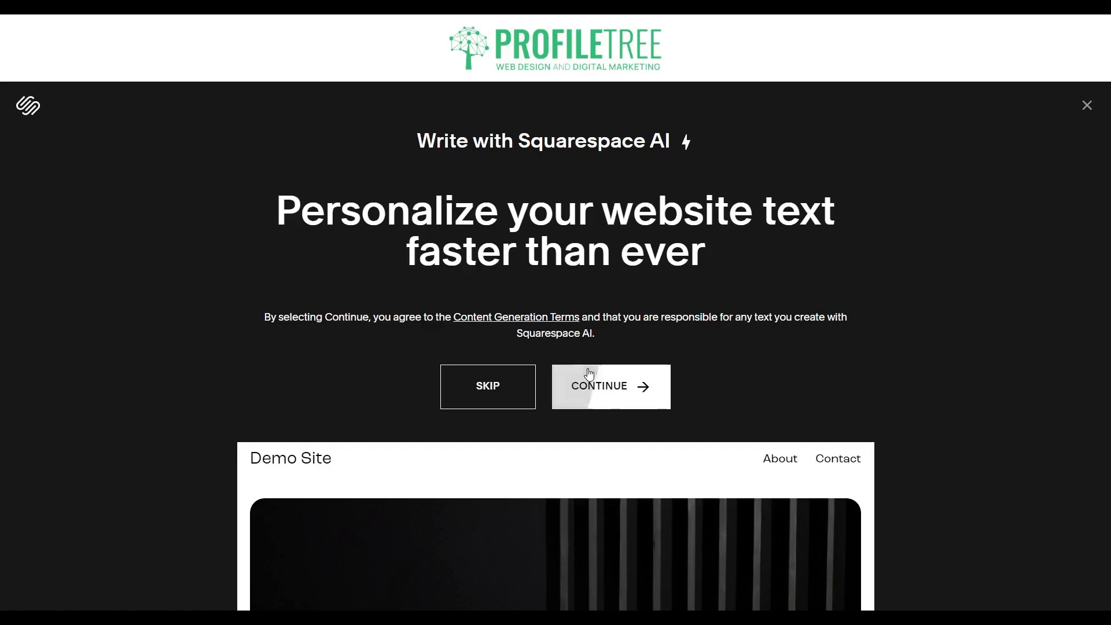
- Accept personalizing the website text with Squarespace AI and begin the site description with "We are a Mechanic Shop"
{"action": "left_click", "coordinate": [599, 402]}
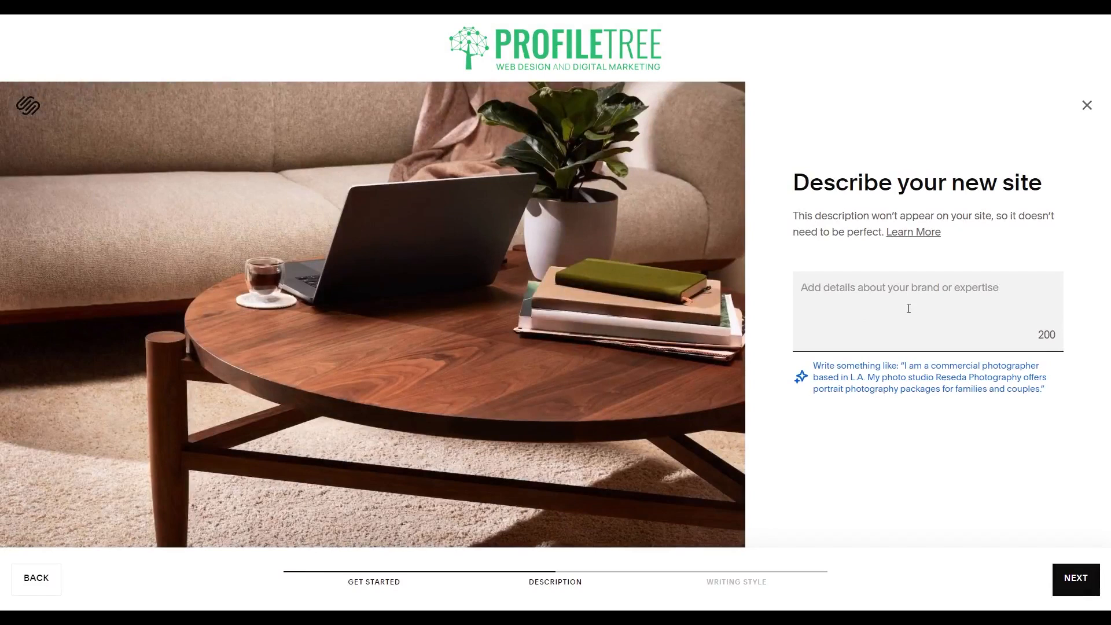
{"action": "type", "text": "We are"}
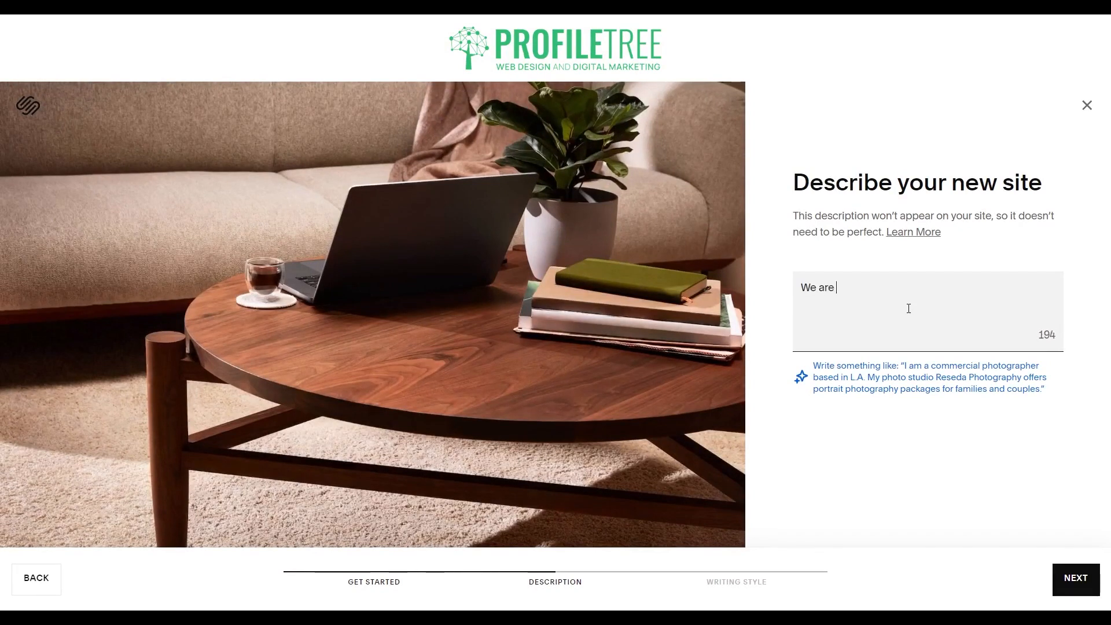
{"action": "type", "text": " a Mechanic Store"}
{"action": "type", "text": "hop "}
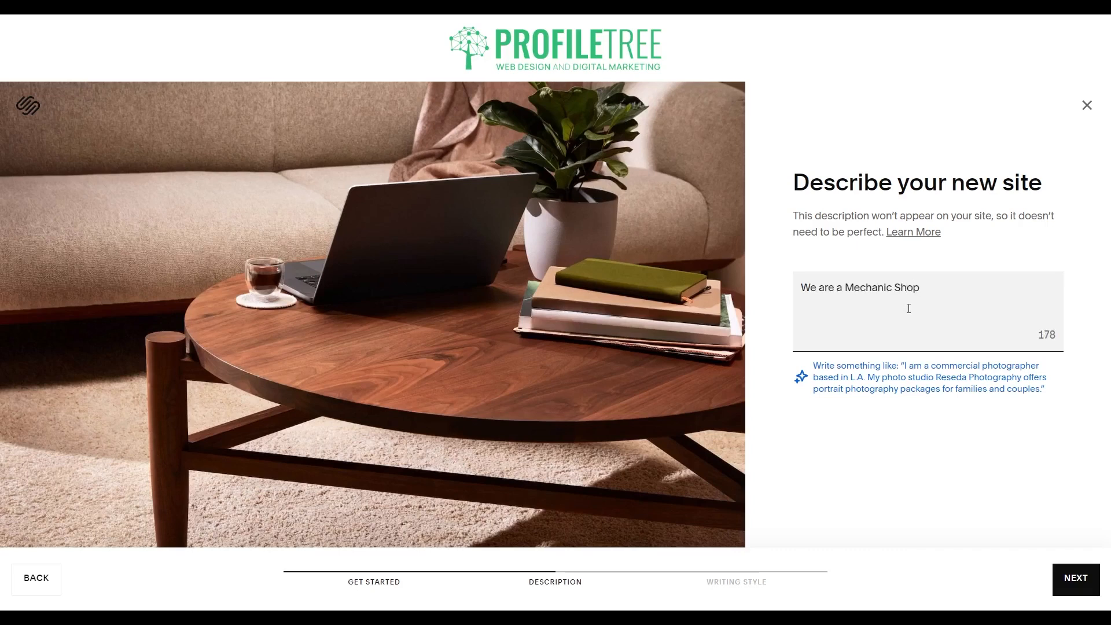
- Complete the description by saying the shop does oil changes and offers MOT tests, and continue to the writing style
{"action": "type", "text": "serv"}
{"action": "key", "text": "BackSpace"}
{"action": "key", "text": "BackSpace"}
{"action": "key", "text": "BackSpace"}
{"action": "type", "text": "do oil changes,"}
{"action": "key", "text": "Return"}
{"action": "type", "text": "we offer "}
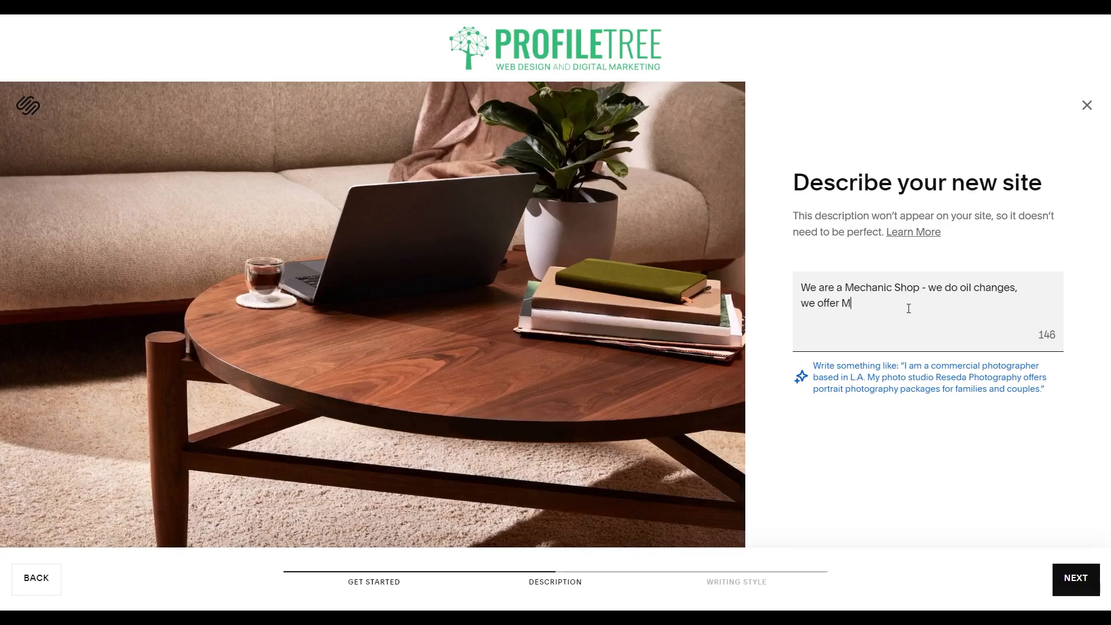
{"action": "type", "text": "MOT Test"}
{"action": "key", "text": "BackSpace"}
{"action": "key", "text": "BackSpace"}
{"action": "key", "text": "BackSpace"}
{"action": "type", "text": "d"}
{"action": "left_click", "coordinate": [1066, 582]}
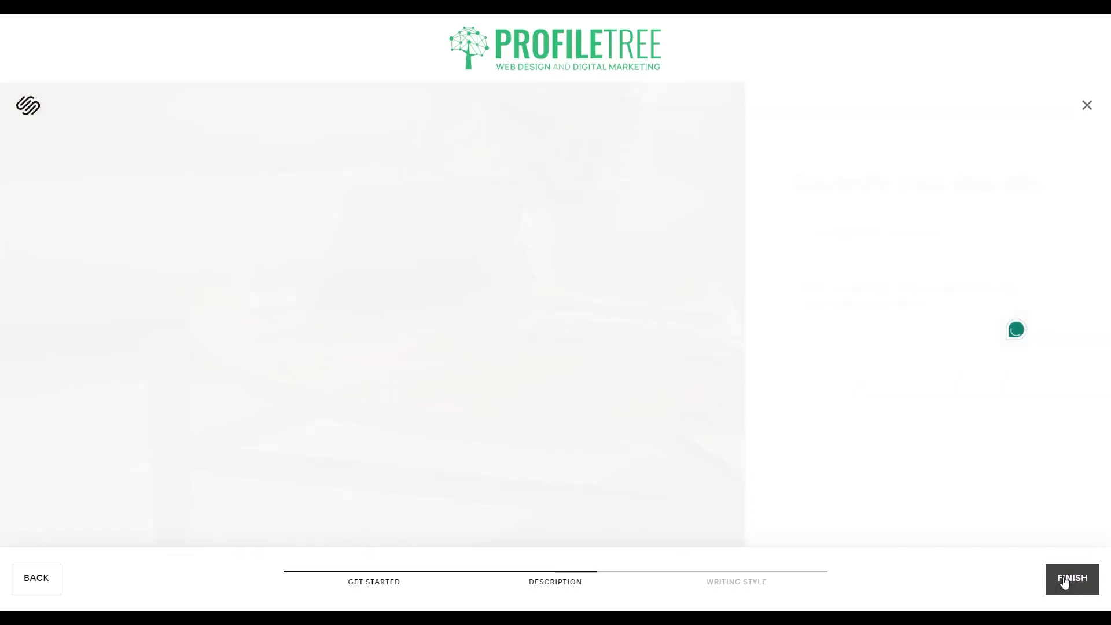
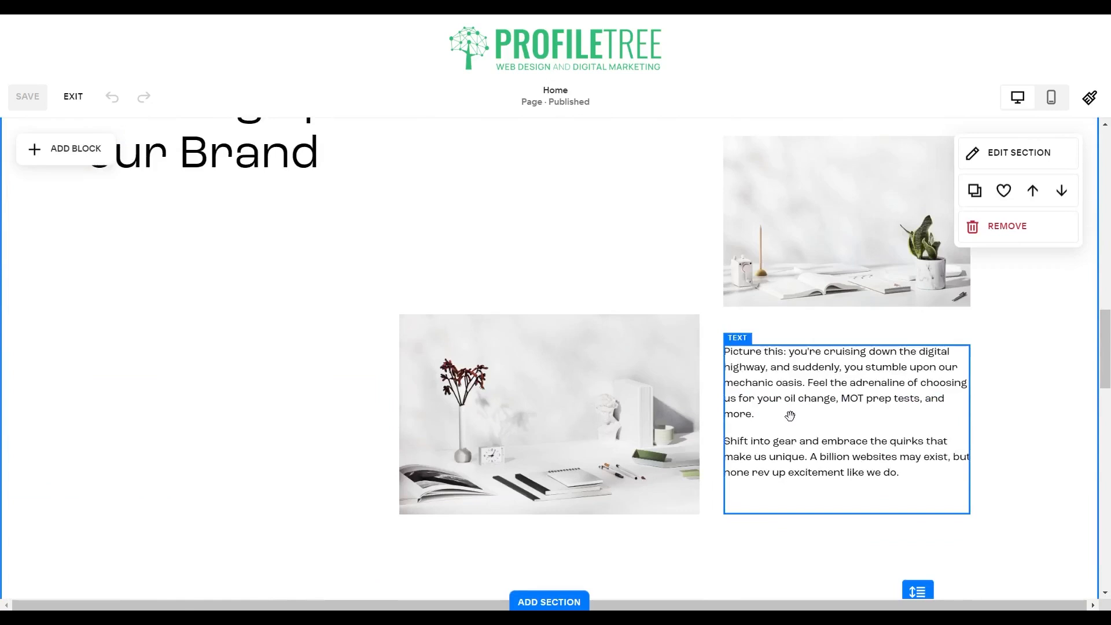
- Examine the AI-generated homepage text from the brand section down to the footer, and the site header
{"action": "scroll", "coordinate": [790, 415], "scroll_direction": "down", "scroll_amount": 1}
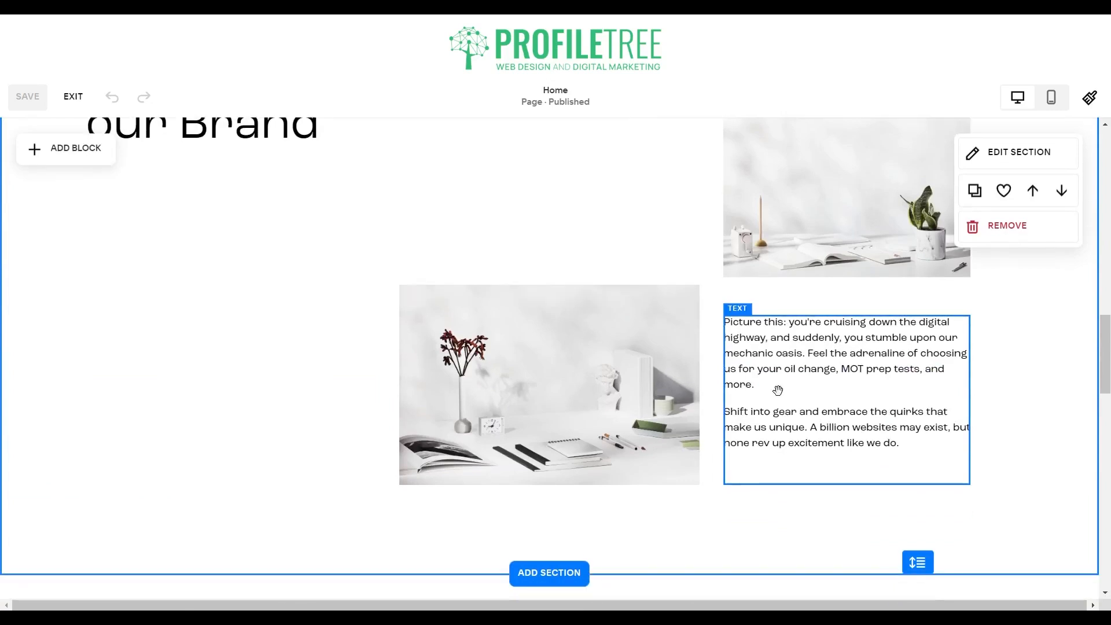
{"action": "scroll", "coordinate": [778, 391], "scroll_direction": "down", "scroll_amount": 10}
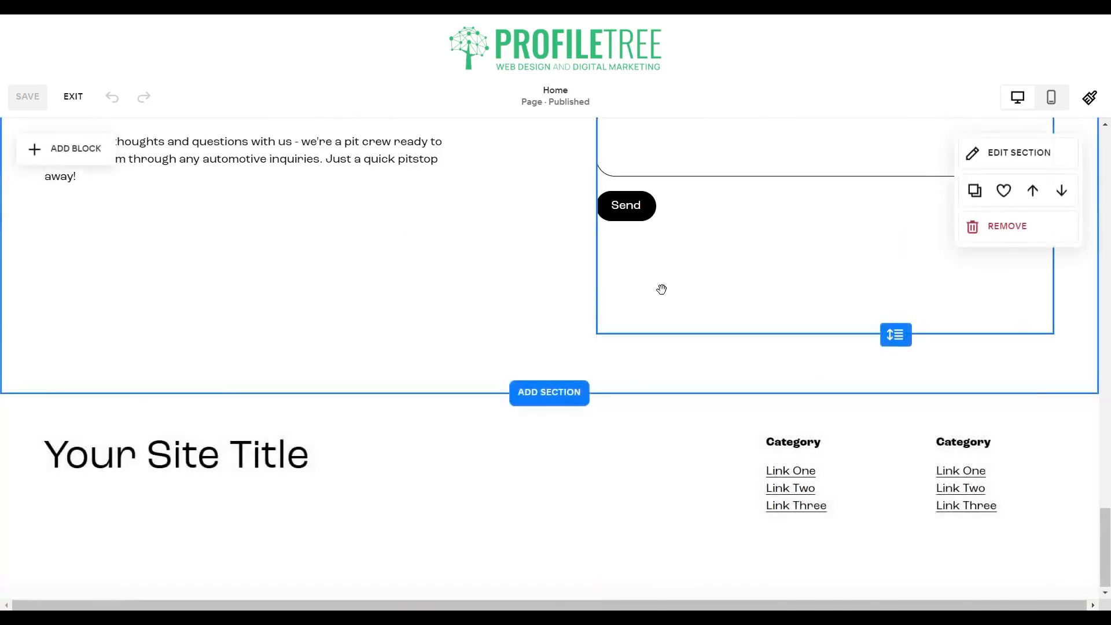
{"action": "scroll", "coordinate": [662, 289], "scroll_direction": "up", "scroll_amount": 20}
{"action": "mouse_move", "coordinate": [875, 156]}
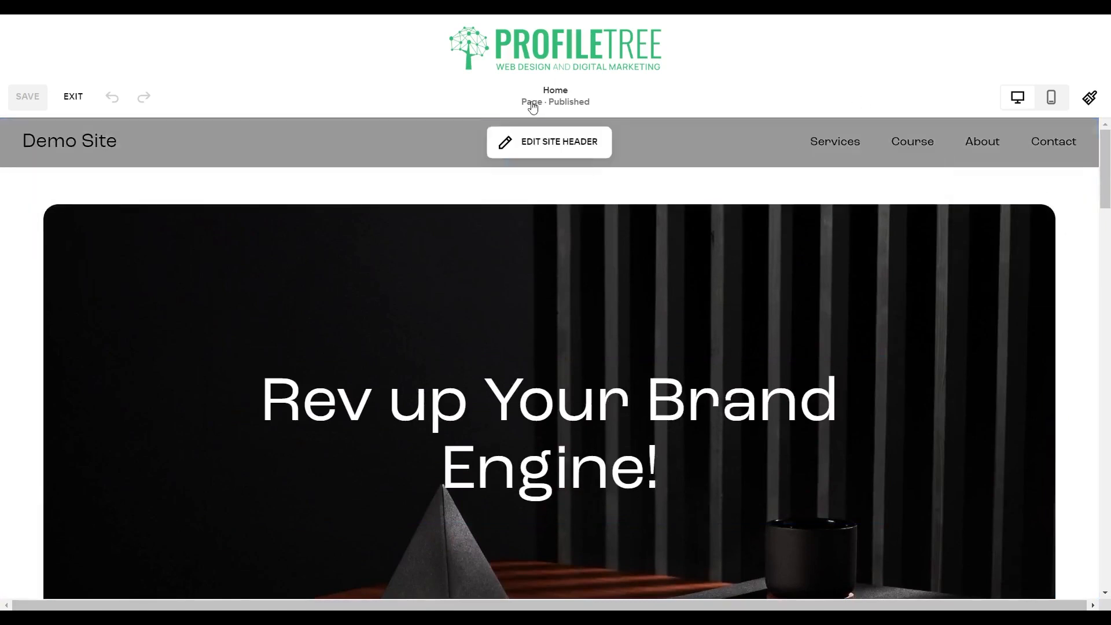
{"action": "mouse_move", "coordinate": [925, 167]}
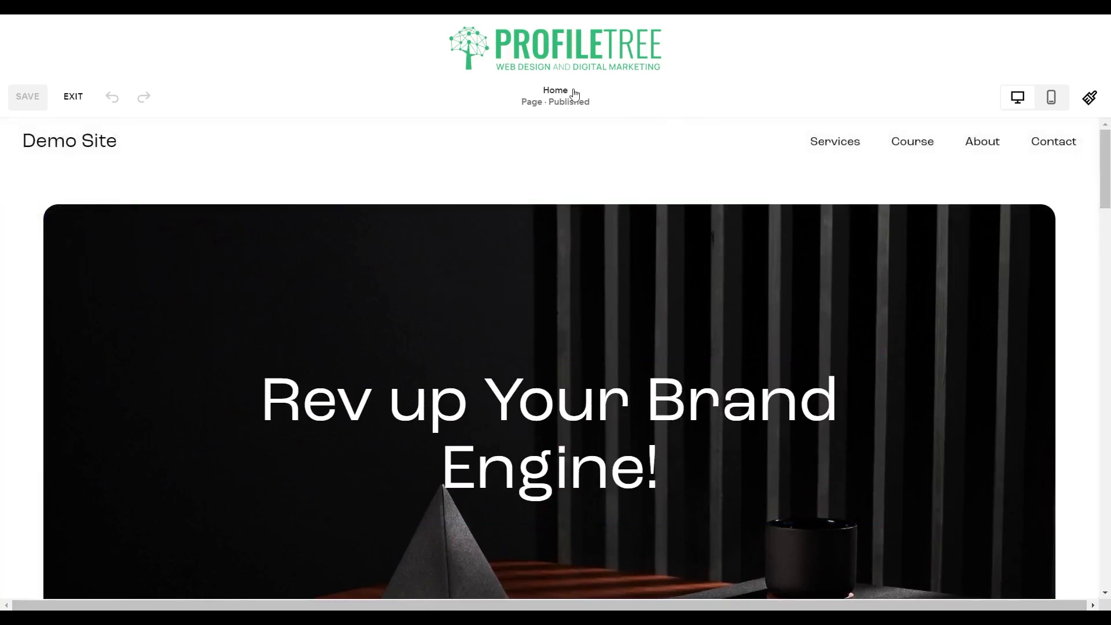
- Check the Home page's general settings, close them unchanged and exit the page editor
{"action": "left_click", "coordinate": [575, 94]}
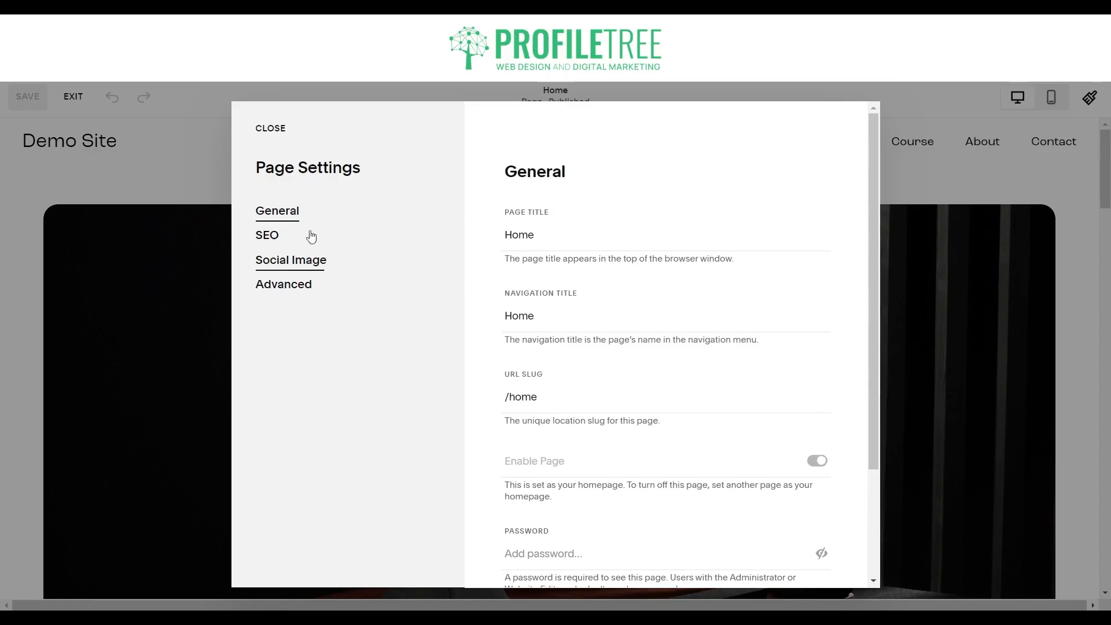
{"action": "scroll", "coordinate": [567, 414], "scroll_direction": "down", "scroll_amount": 3}
{"action": "left_click", "coordinate": [1007, 365]}
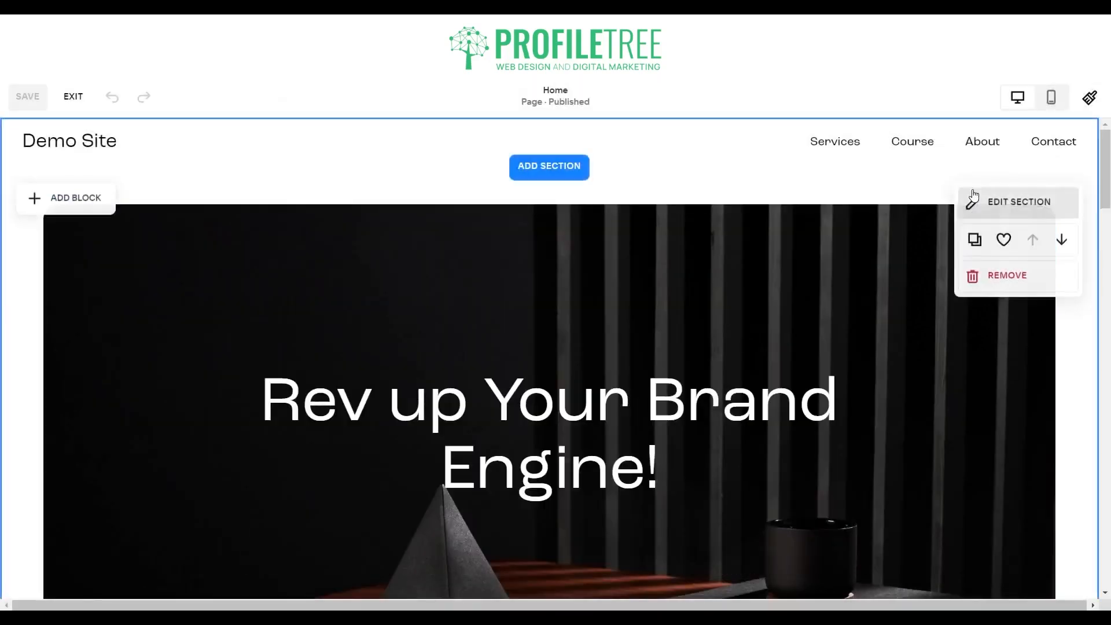
{"action": "left_click", "coordinate": [73, 96]}
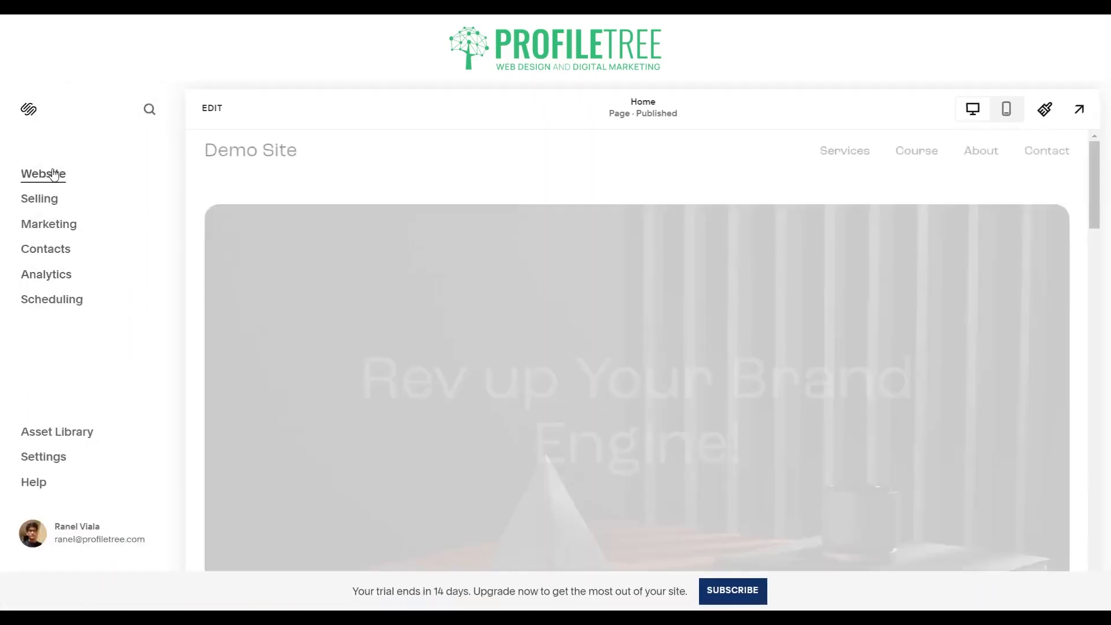
- Open the website's page list and examine the AI-written text on the About page
{"action": "left_click", "coordinate": [53, 174]}
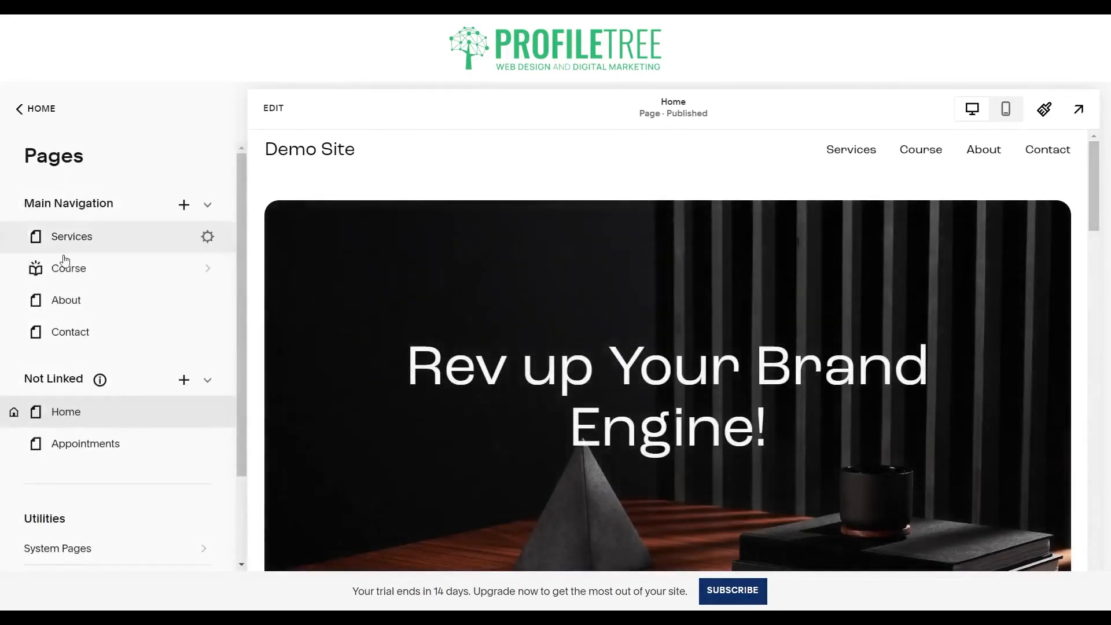
{"action": "left_click", "coordinate": [66, 301]}
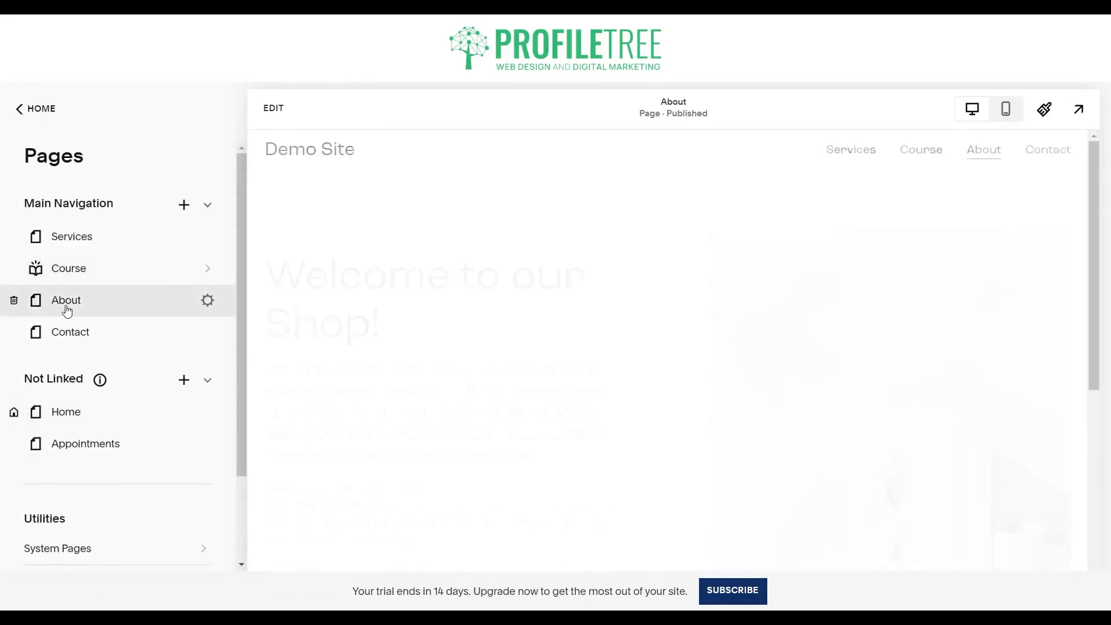
{"action": "scroll", "coordinate": [405, 399], "scroll_direction": "down", "scroll_amount": 3}
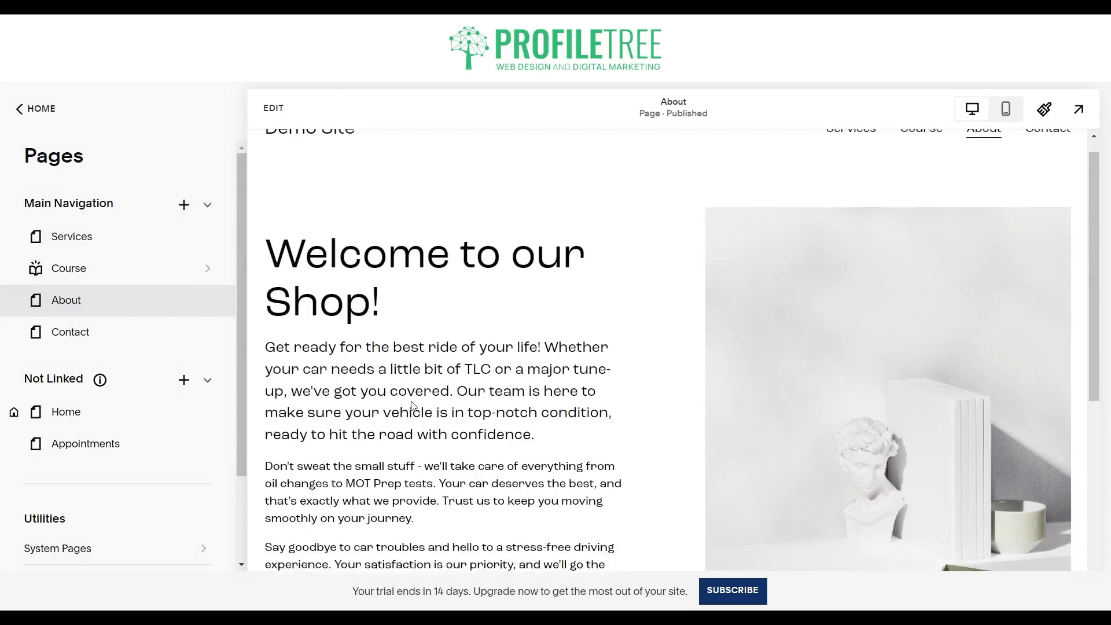
{"action": "scroll", "coordinate": [413, 403], "scroll_direction": "up", "scroll_amount": 5}
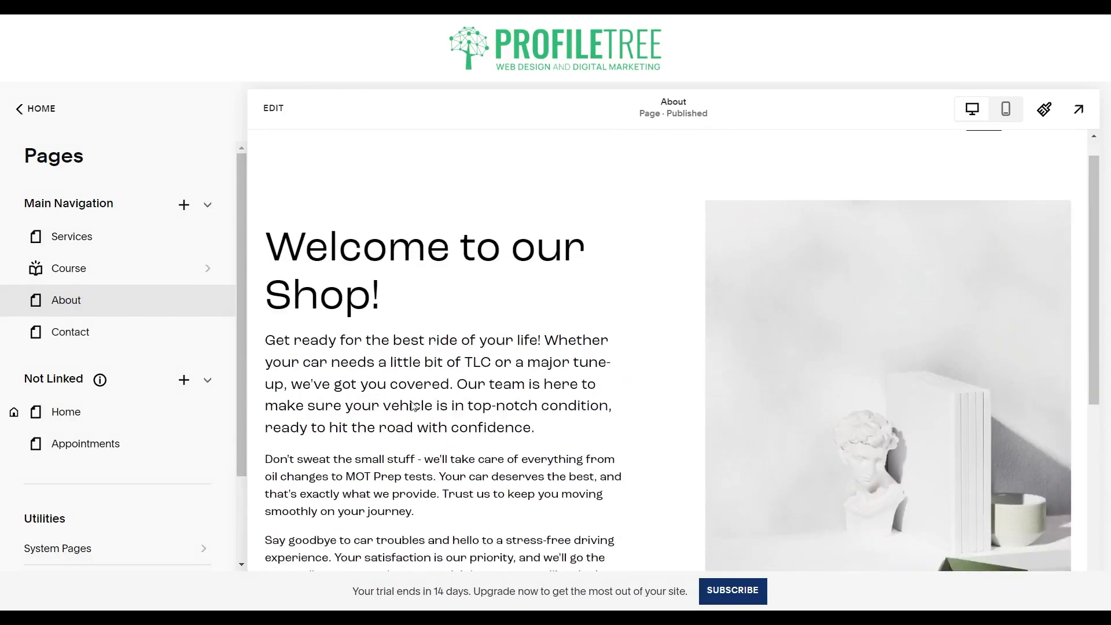
{"action": "left_click", "coordinate": [109, 344]}
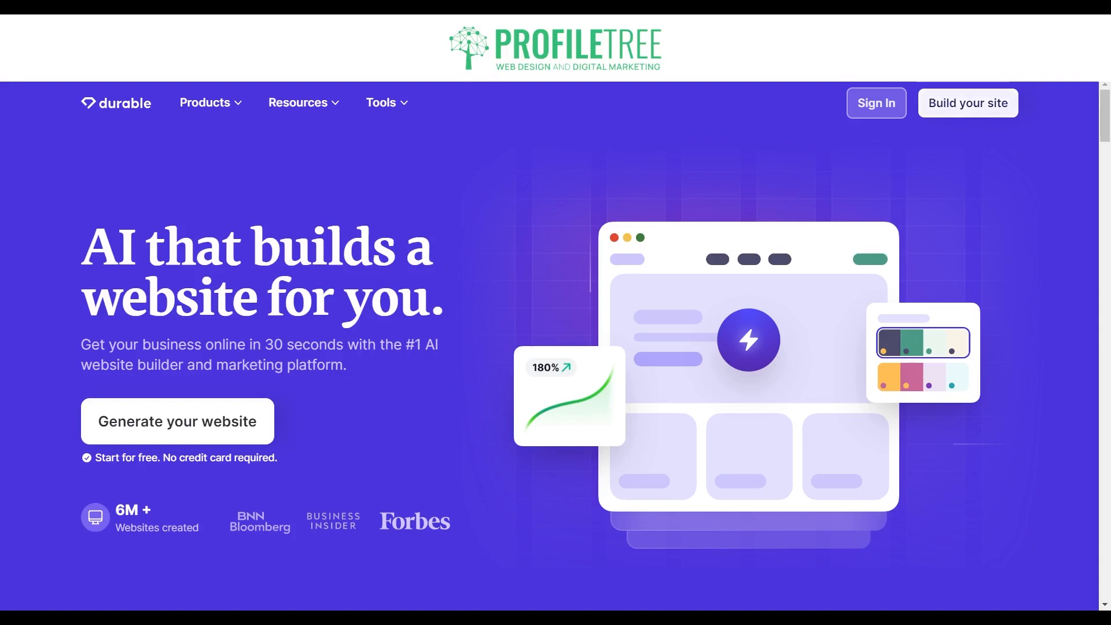
- Switch to Durable, start building a new site, set the business type to Mechanic and continue
{"action": "left_click", "coordinate": [977, 103]}
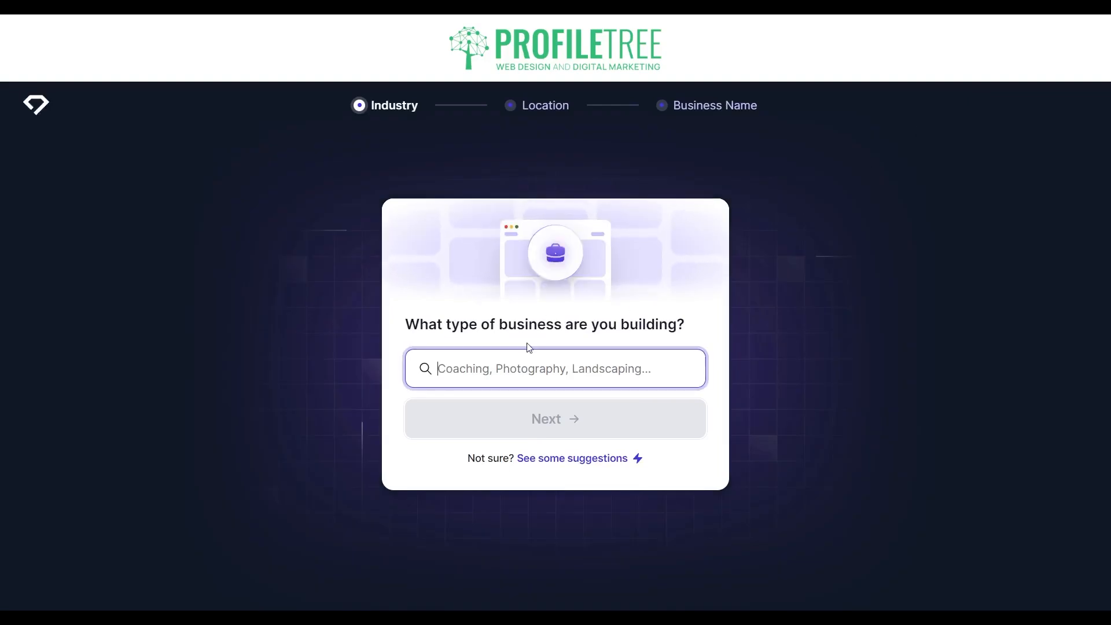
{"action": "left_click", "coordinate": [522, 363]}
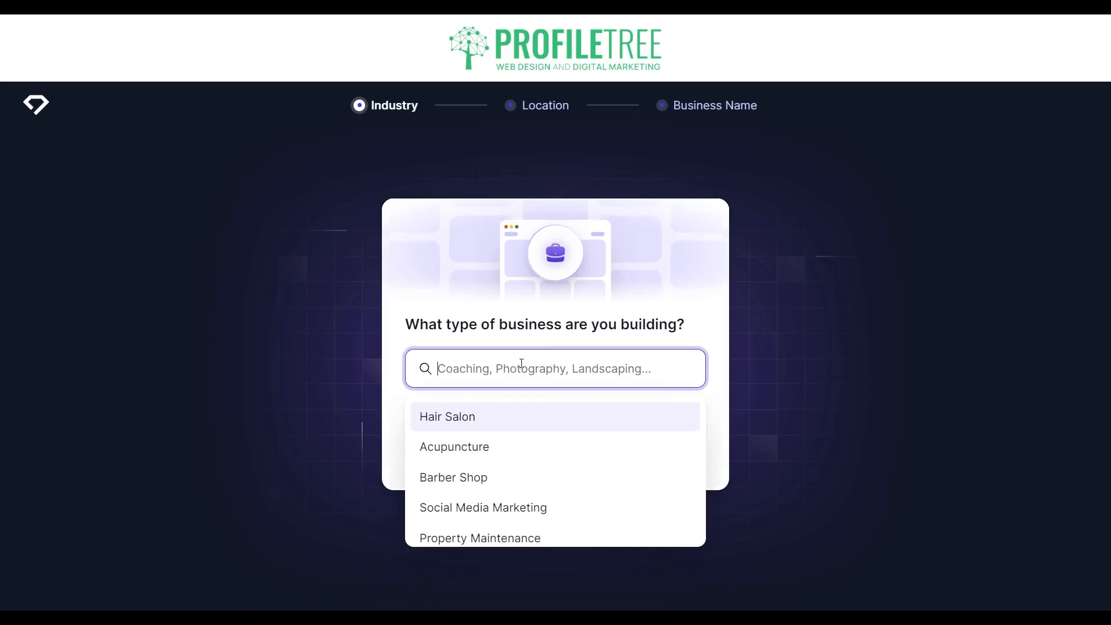
{"action": "type", "text": "Mechnic"}
{"action": "key", "text": "BackSpace"}
{"action": "key", "text": "BackSpace"}
{"action": "key", "text": "BackSpace"}
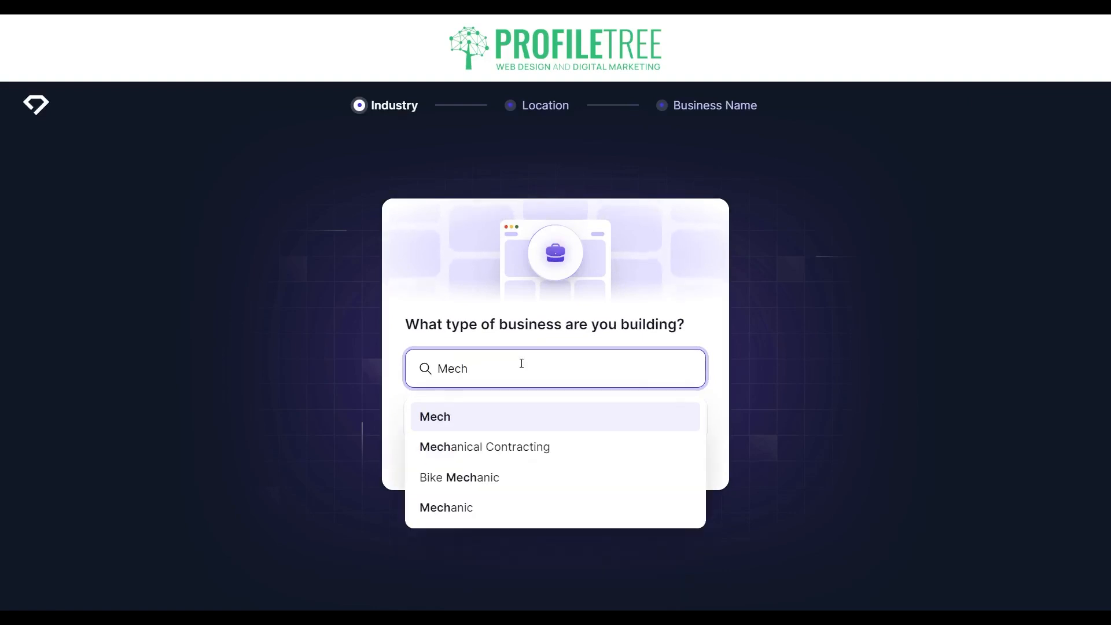
{"action": "left_click", "coordinate": [485, 512]}
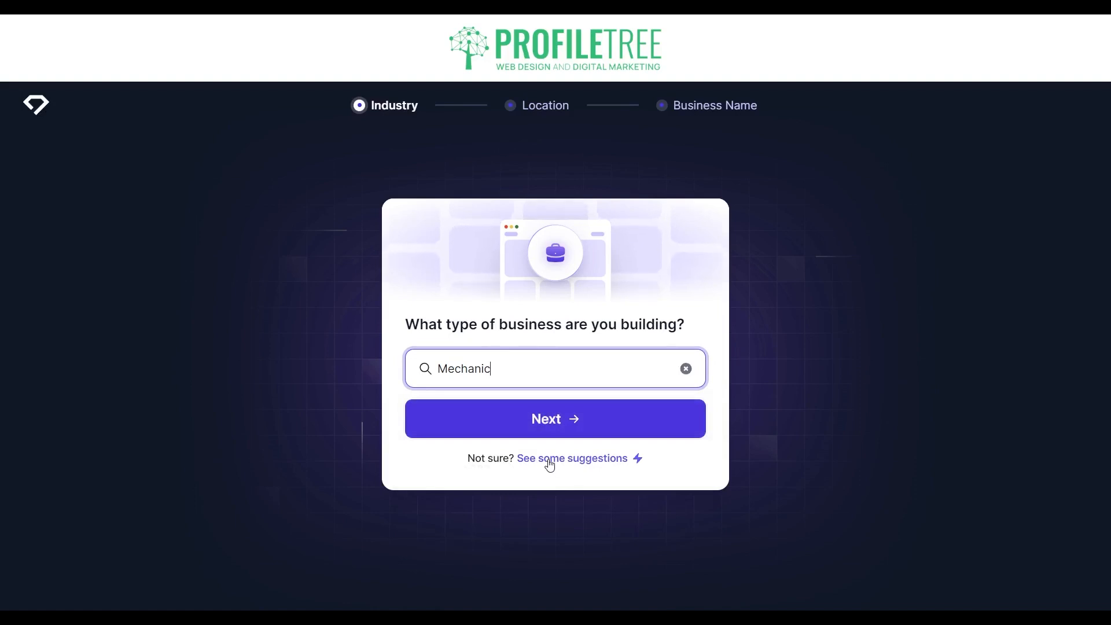
{"action": "left_click", "coordinate": [539, 427]}
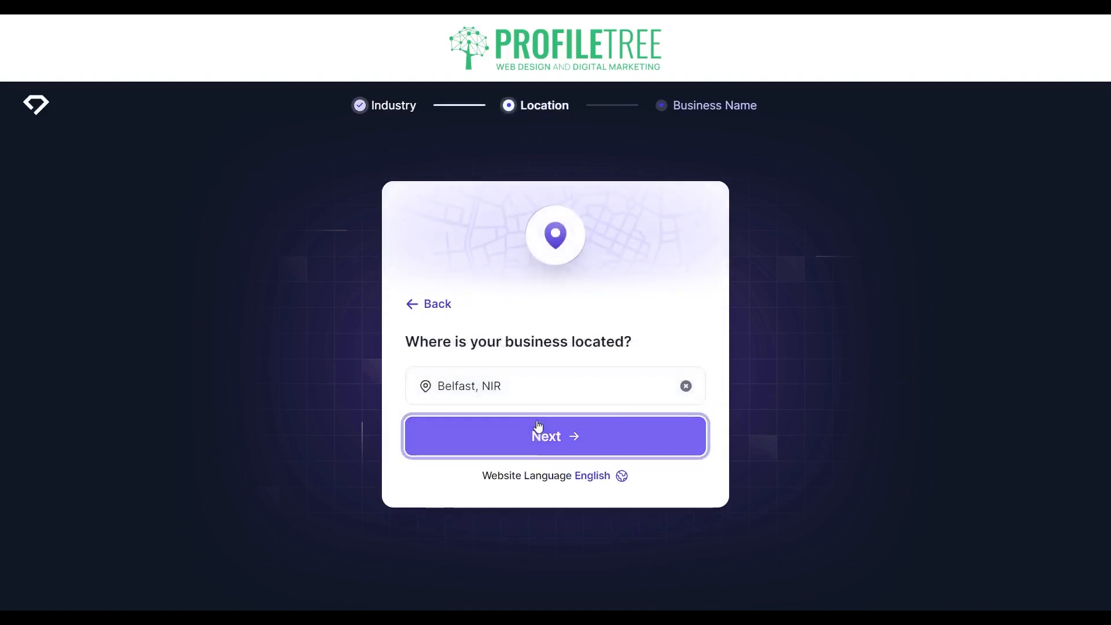
- Set the business location to Belfast, Northern Ireland, UK and continue
{"action": "left_click", "coordinate": [567, 385]}
{"action": "key", "text": "BackSpace"}
{"action": "key", "text": "BackSpace"}
{"action": "type", "text": "ort"}
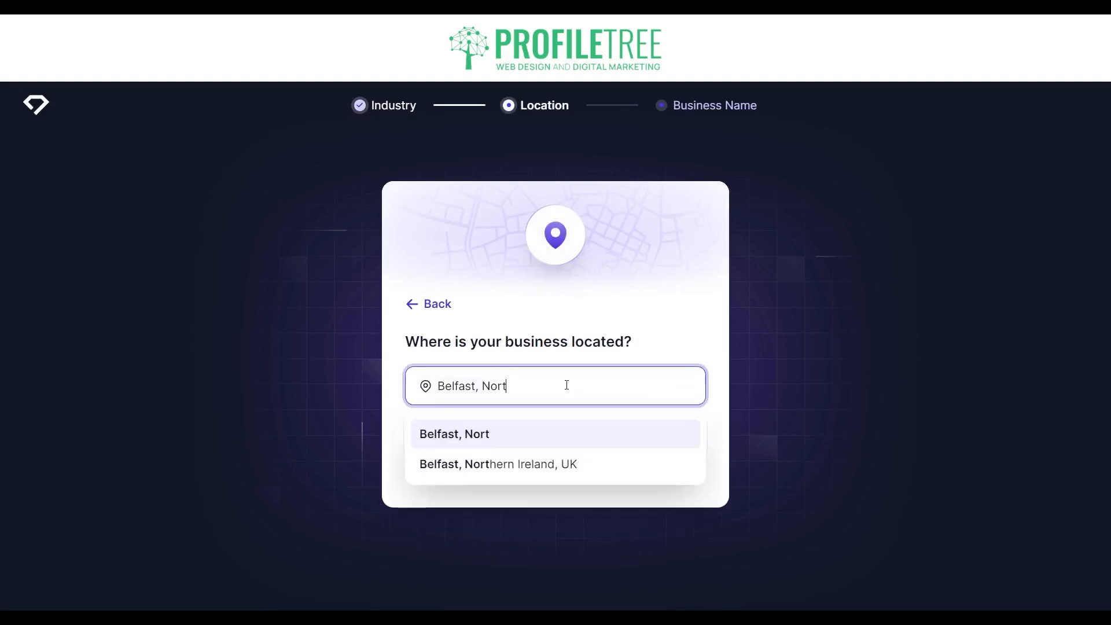
{"action": "left_click", "coordinate": [560, 464]}
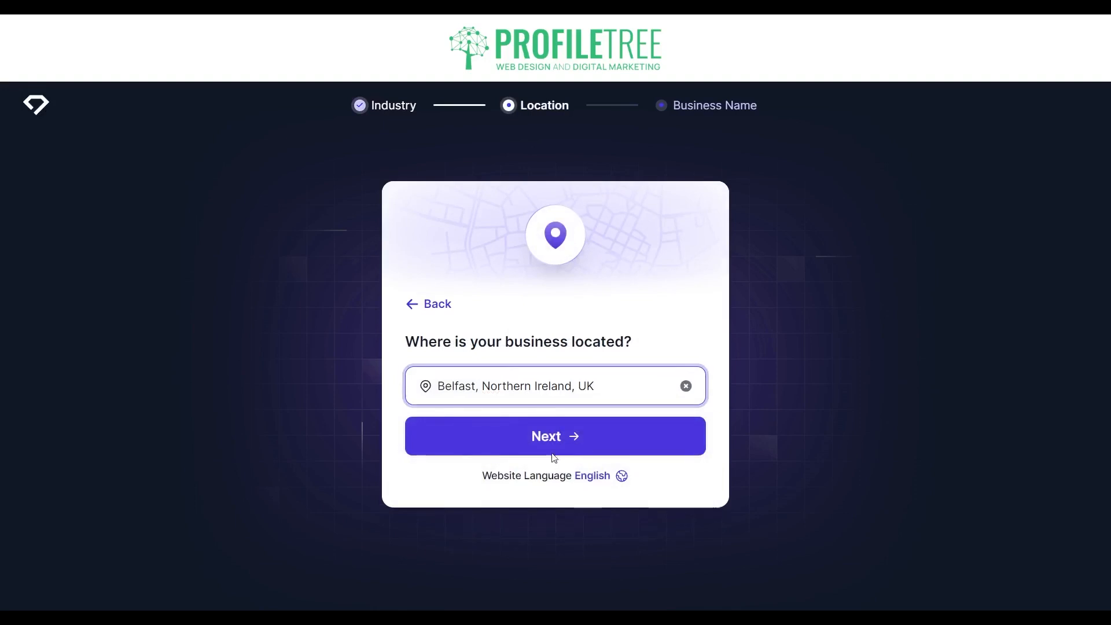
{"action": "left_click", "coordinate": [543, 441]}
- Name the business "Demo Site" and generate the website
{"action": "left_click", "coordinate": [499, 386]}
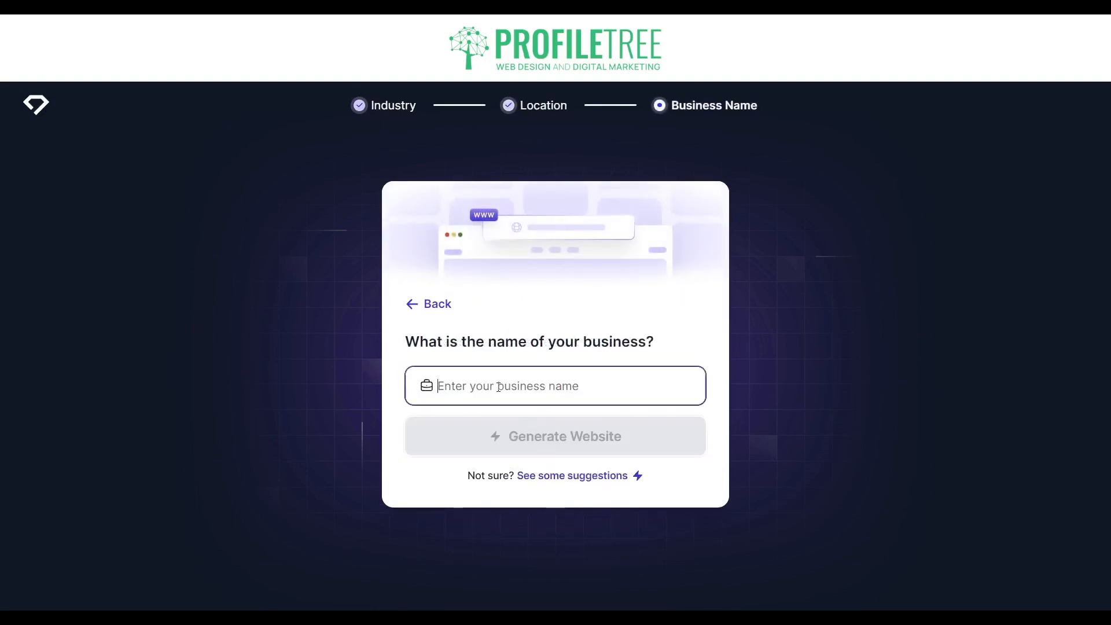
{"action": "type", "text": "De"}
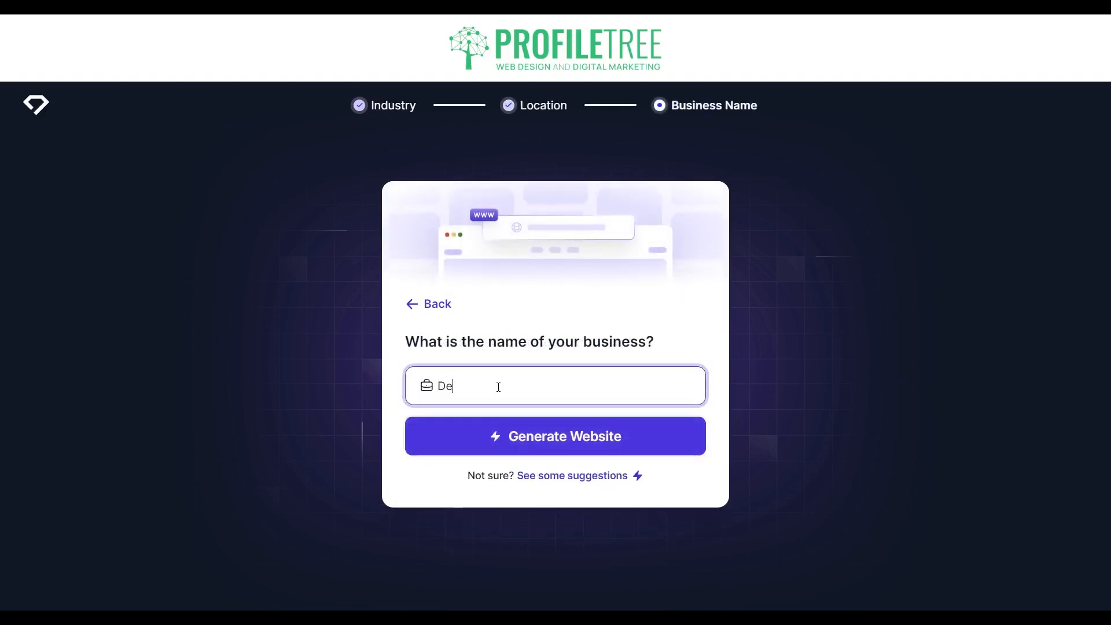
{"action": "type", "text": "mo Site"}
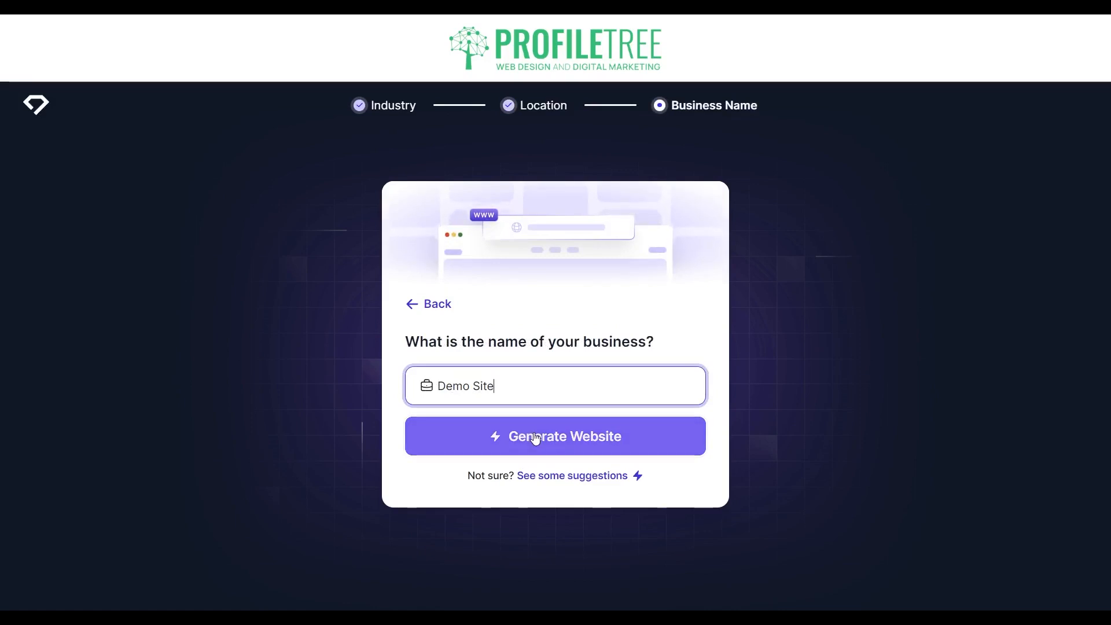
{"action": "left_click", "coordinate": [535, 438]}
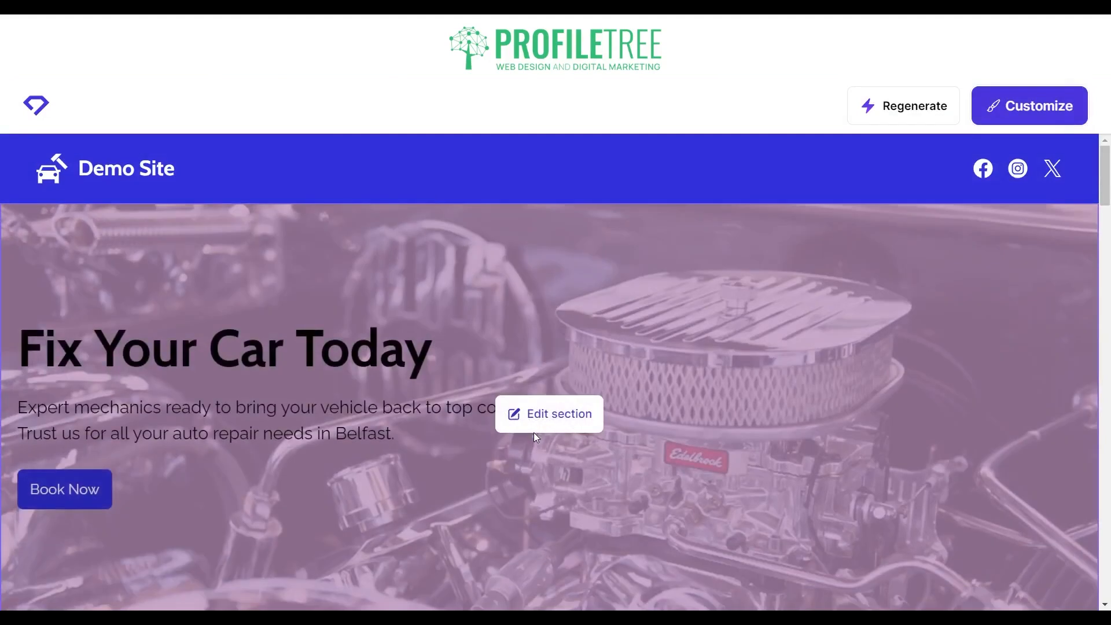
- Examine the generated site's header, hero section and core packages
{"action": "scroll", "coordinate": [534, 432], "scroll_direction": "down", "scroll_amount": 6}
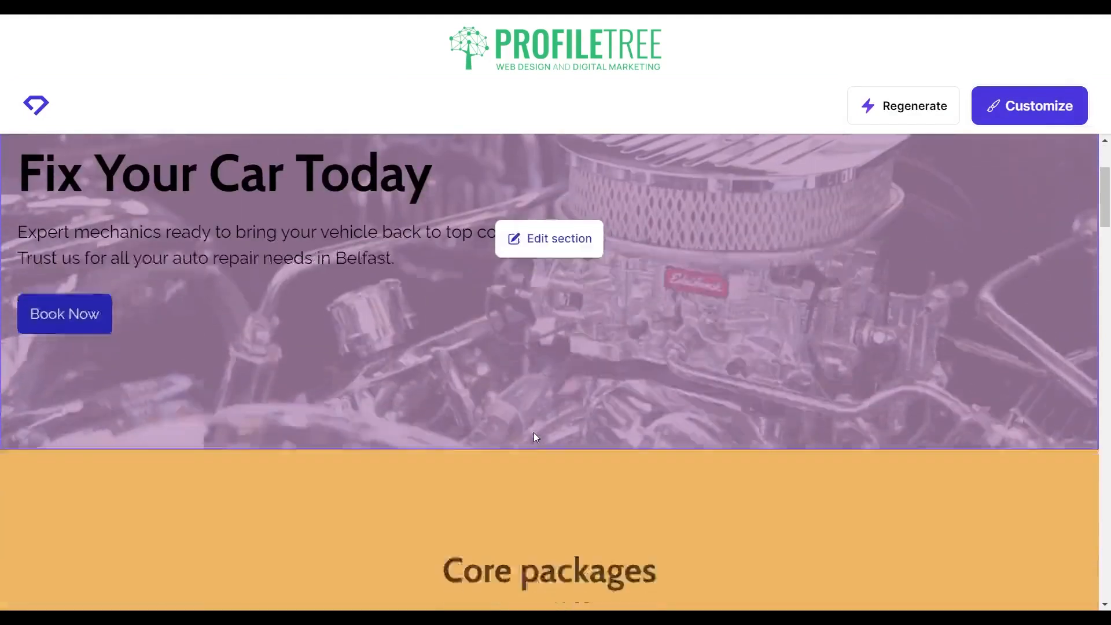
{"action": "scroll", "coordinate": [534, 433], "scroll_direction": "up", "scroll_amount": 6}
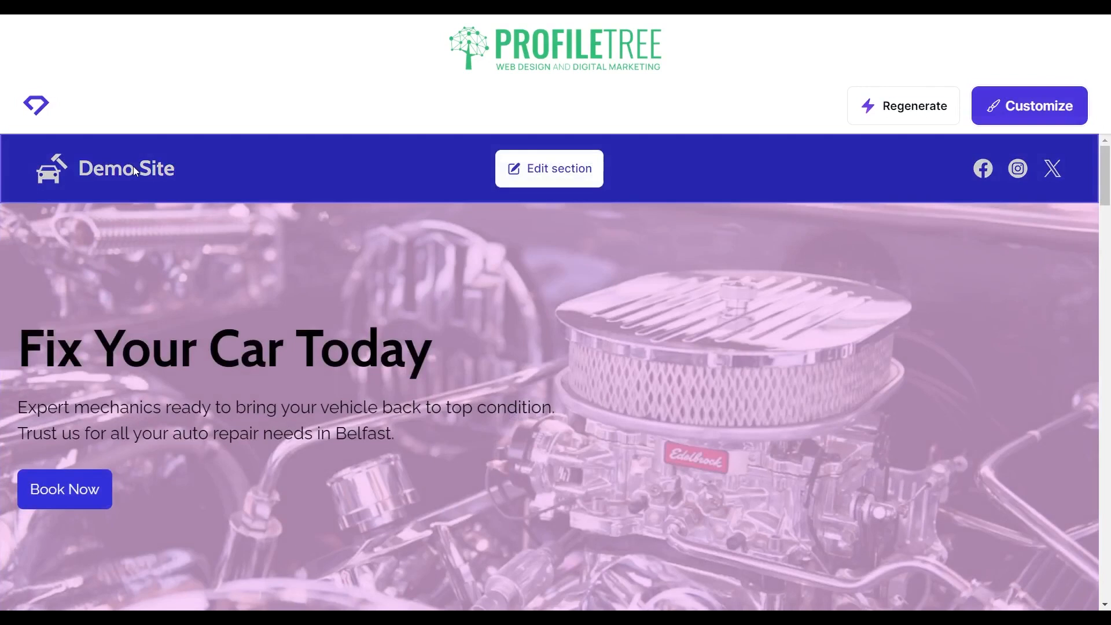
{"action": "scroll", "coordinate": [134, 166], "scroll_direction": "down", "scroll_amount": 1}
{"action": "scroll", "coordinate": [134, 172], "scroll_direction": "down", "scroll_amount": 3}
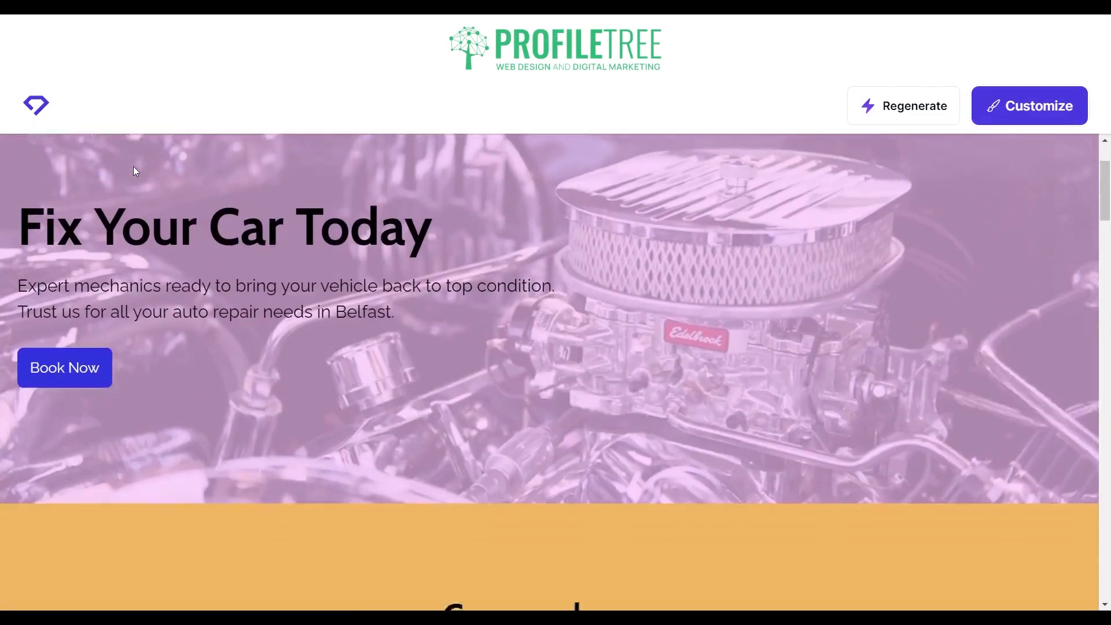
{"action": "scroll", "coordinate": [220, 390], "scroll_direction": "up", "scroll_amount": 1}
{"action": "scroll", "coordinate": [219, 391], "scroll_direction": "down", "scroll_amount": 5}
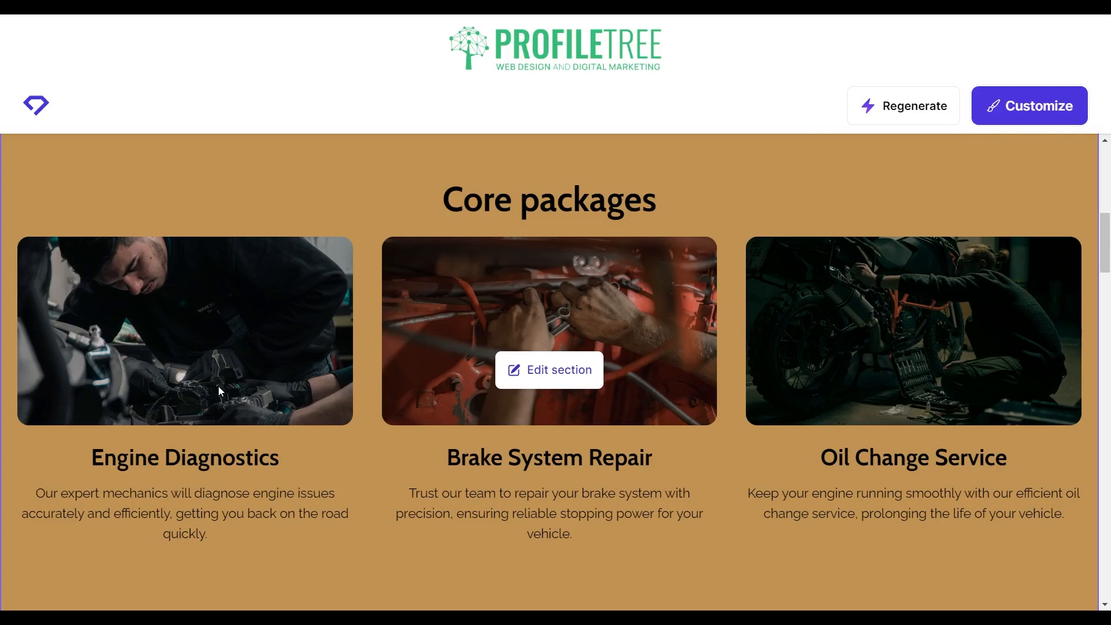
{"action": "scroll", "coordinate": [218, 387], "scroll_direction": "down", "scroll_amount": 1}
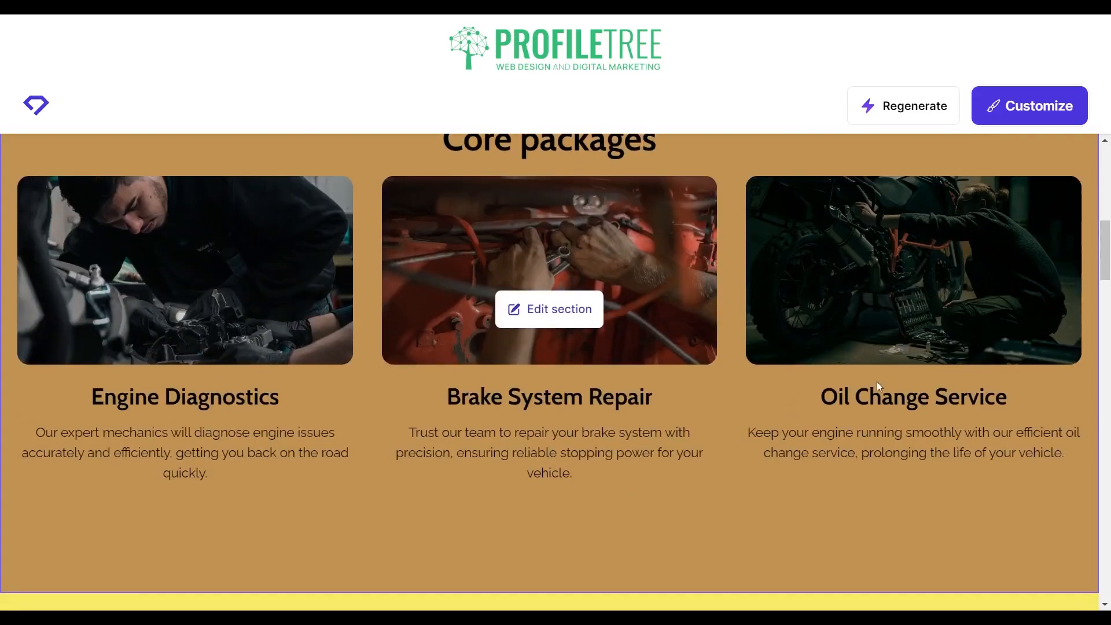
- Examine the generated site's additional service cards, car repair sections, testimonial, location map, contact form and footer
{"action": "scroll", "coordinate": [878, 382], "scroll_direction": "down", "scroll_amount": 9}
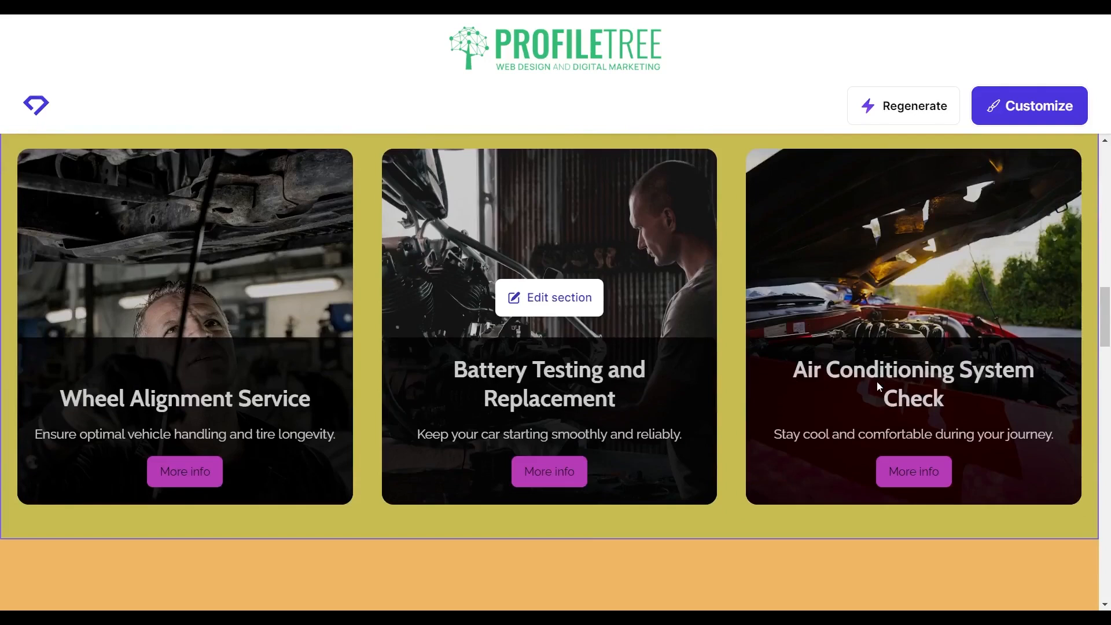
{"action": "scroll", "coordinate": [877, 381], "scroll_direction": "down", "scroll_amount": 3}
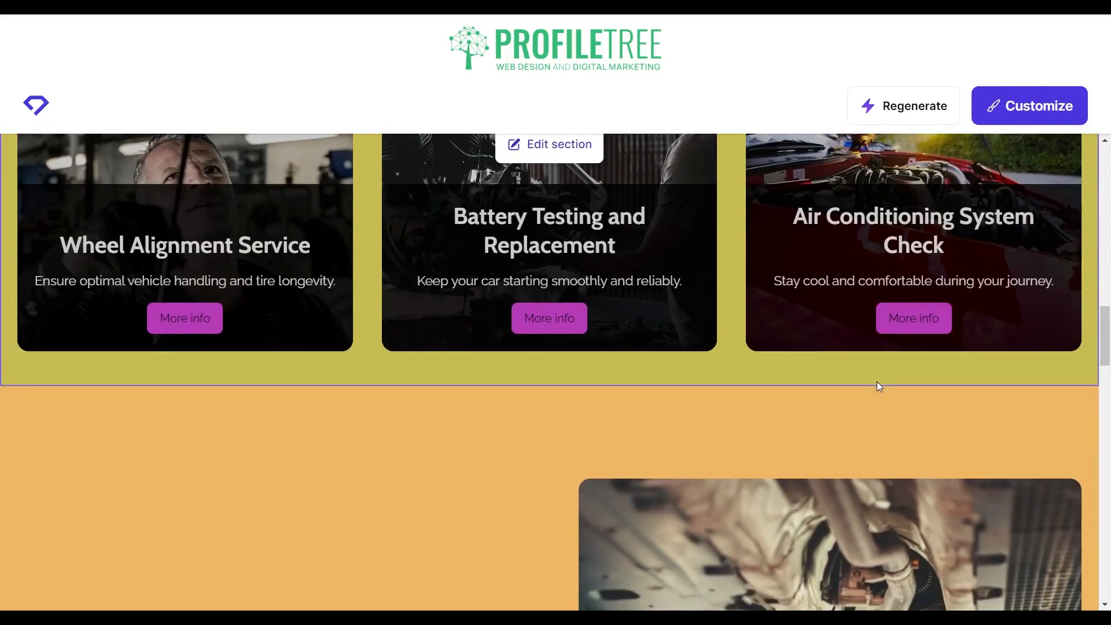
{"action": "scroll", "coordinate": [877, 383], "scroll_direction": "up", "scroll_amount": 5}
{"action": "scroll", "coordinate": [877, 383], "scroll_direction": "down", "scroll_amount": 4}
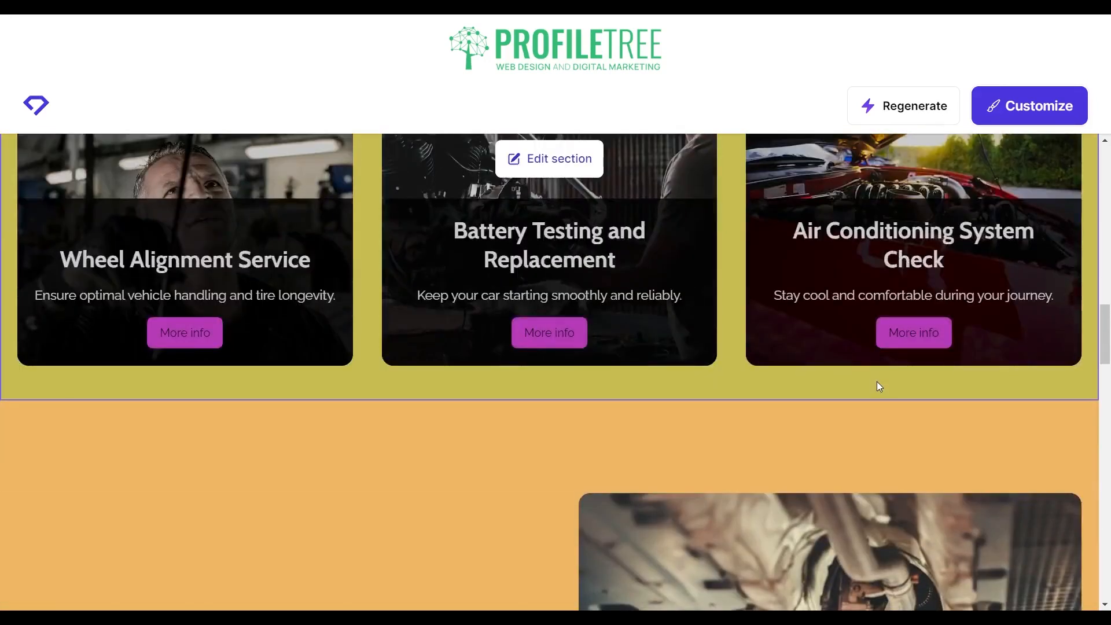
{"action": "scroll", "coordinate": [878, 386], "scroll_direction": "down", "scroll_amount": 4}
{"action": "scroll", "coordinate": [343, 405], "scroll_direction": "down", "scroll_amount": 4}
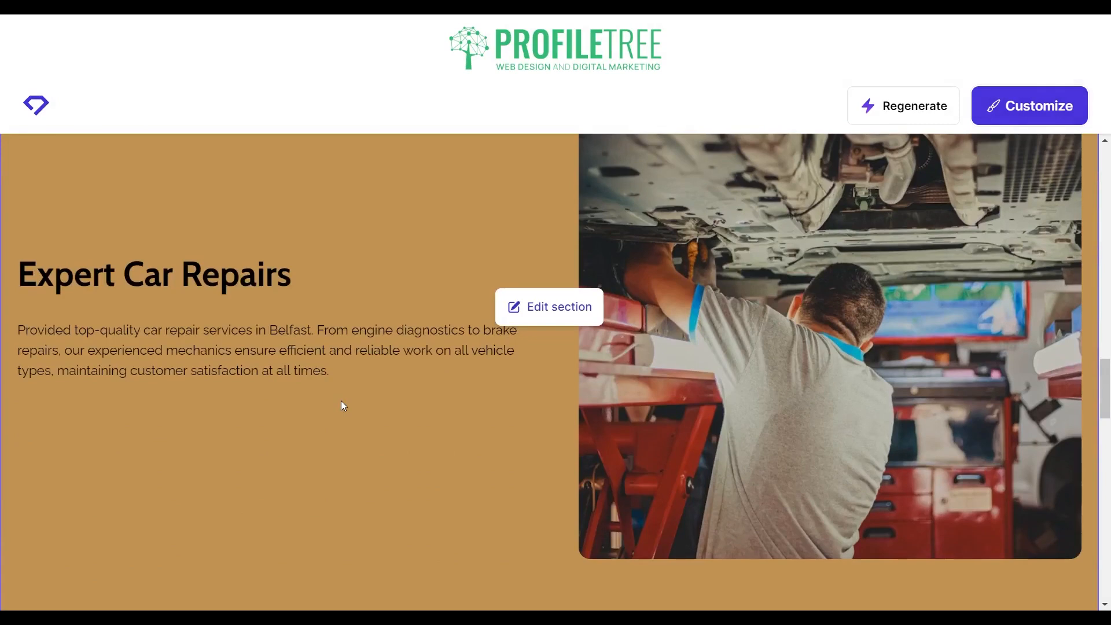
{"action": "scroll", "coordinate": [343, 405], "scroll_direction": "down", "scroll_amount": 1}
{"action": "scroll", "coordinate": [343, 405], "scroll_direction": "up", "scroll_amount": 3}
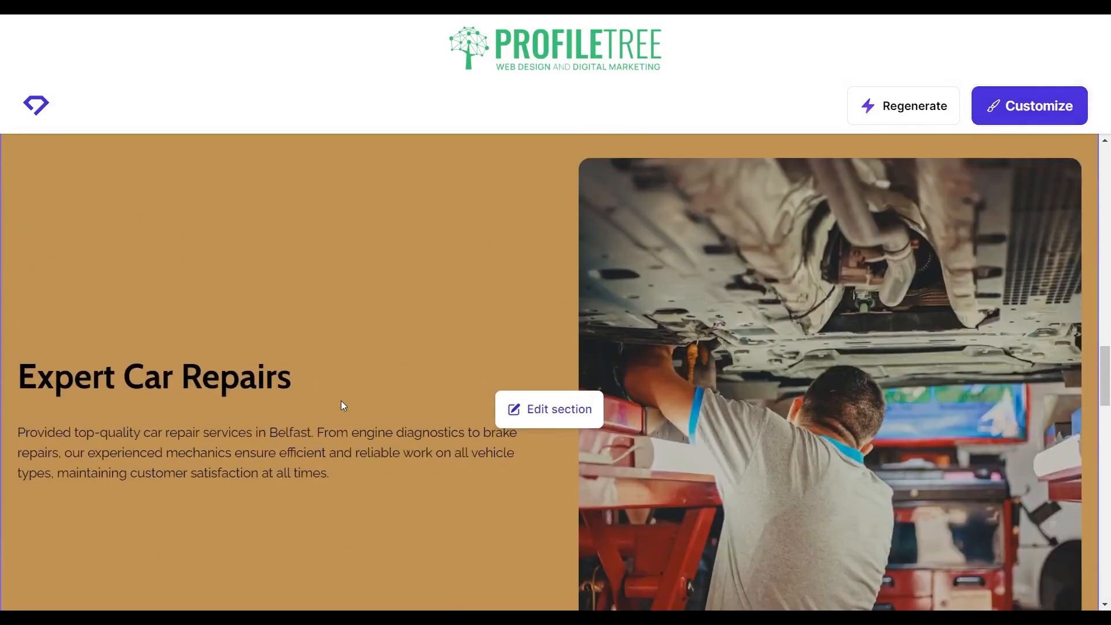
{"action": "scroll", "coordinate": [342, 405], "scroll_direction": "down", "scroll_amount": 7}
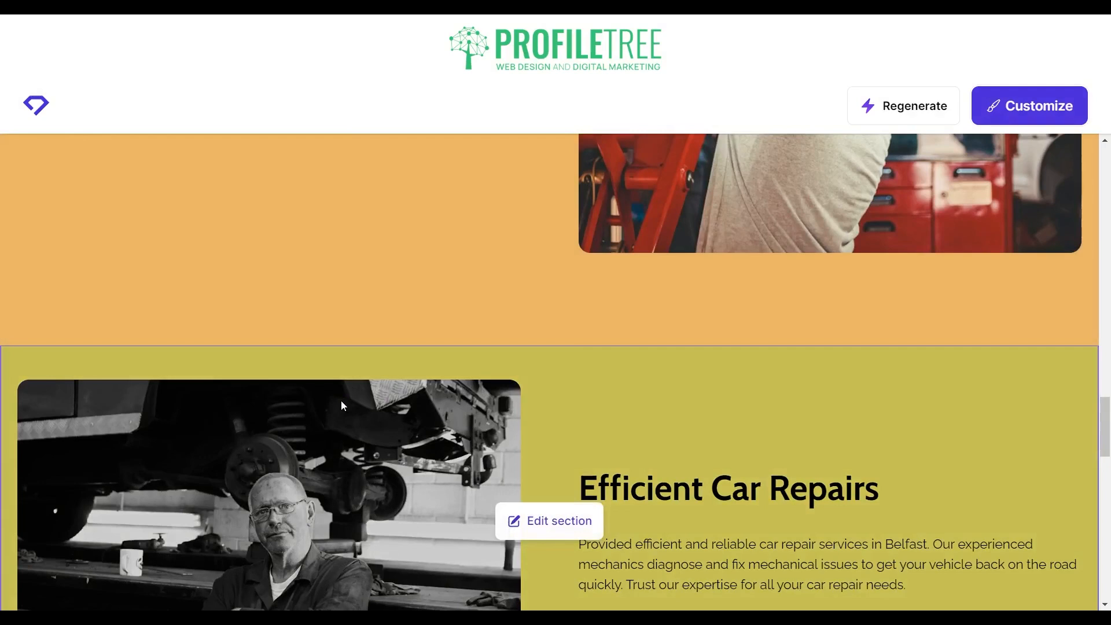
{"action": "scroll", "coordinate": [341, 405], "scroll_direction": "down", "scroll_amount": 3}
{"action": "scroll", "coordinate": [341, 406], "scroll_direction": "down", "scroll_amount": 4}
{"action": "scroll", "coordinate": [341, 404], "scroll_direction": "down", "scroll_amount": 2}
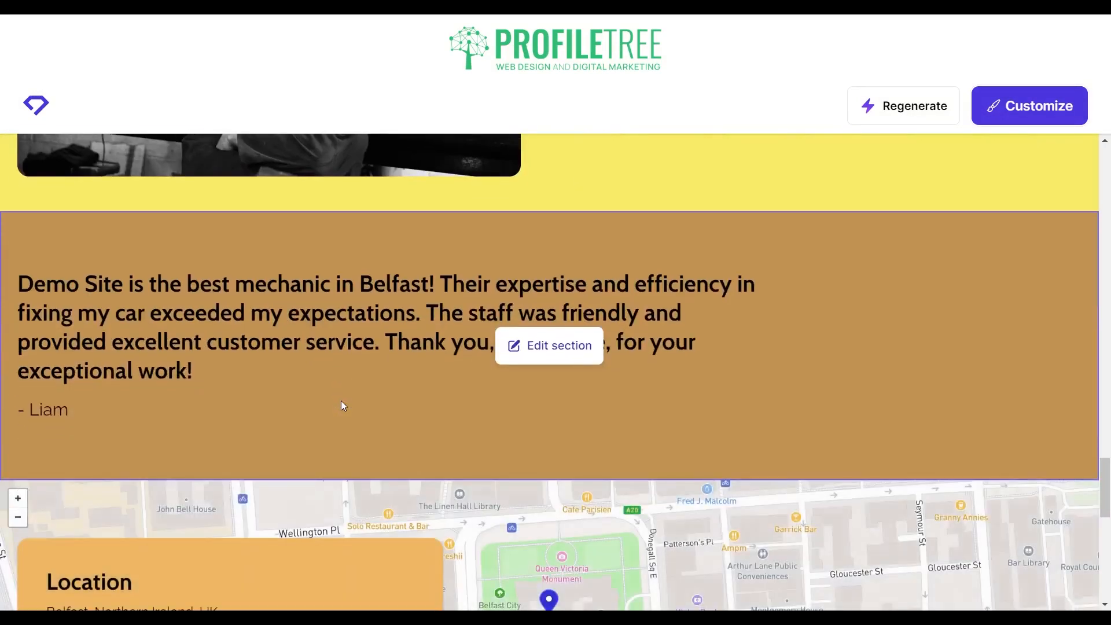
{"action": "scroll", "coordinate": [342, 405], "scroll_direction": "down", "scroll_amount": 9}
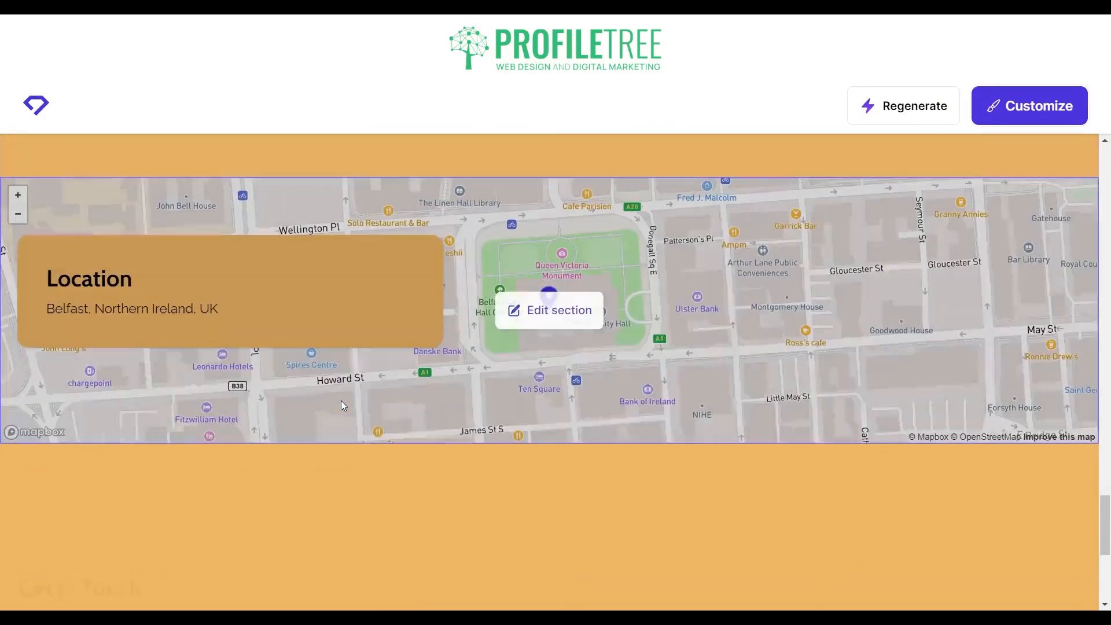
{"action": "scroll", "coordinate": [341, 405], "scroll_direction": "down", "scroll_amount": 2}
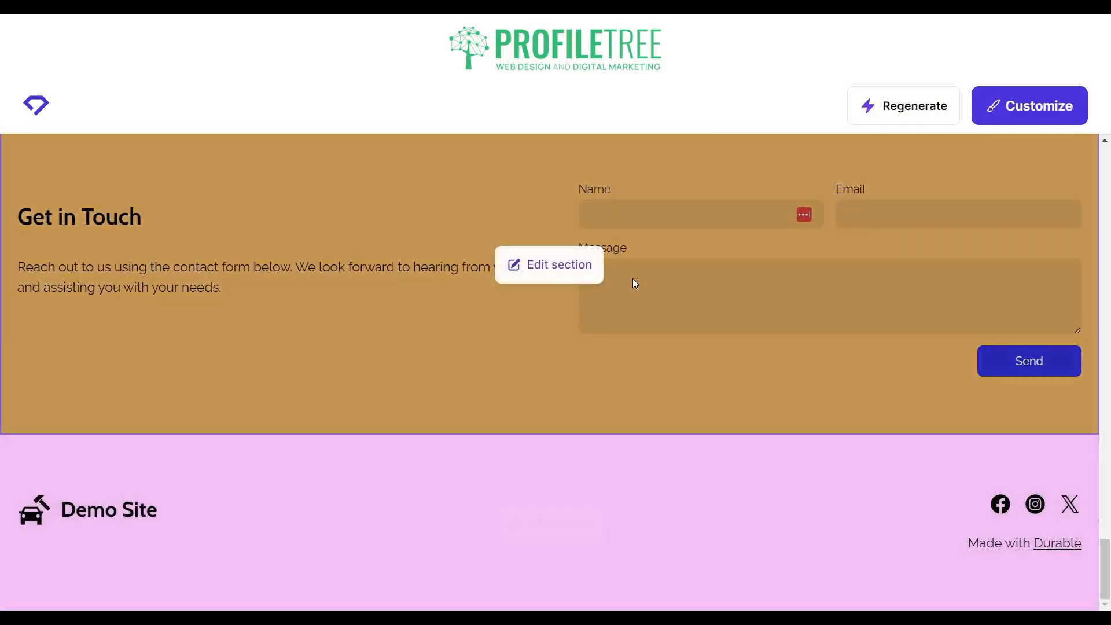
{"action": "scroll", "coordinate": [634, 284], "scroll_direction": "up", "scroll_amount": 20}
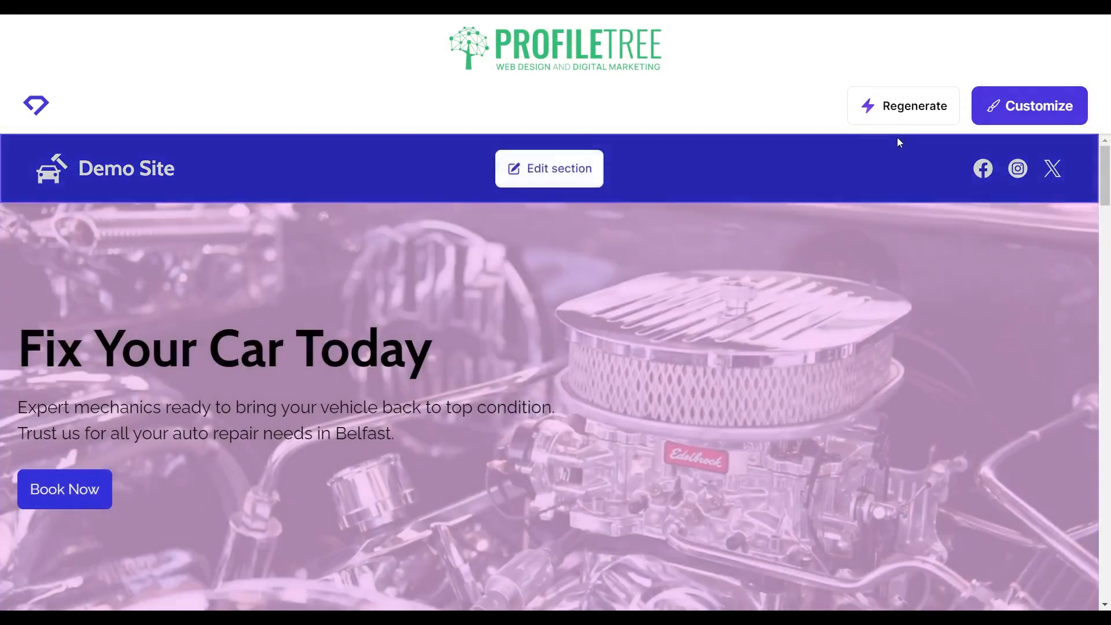
- Regenerate the entire website with the AI builder
{"action": "left_click", "coordinate": [901, 119]}
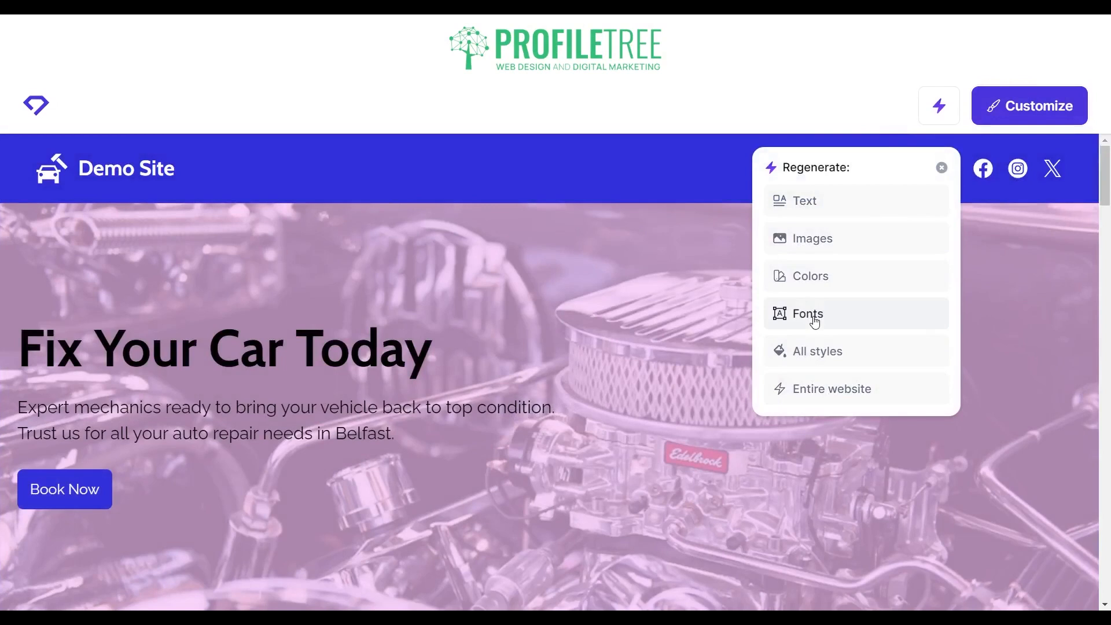
{"action": "left_click", "coordinate": [812, 389]}
{"action": "left_click", "coordinate": [659, 486]}
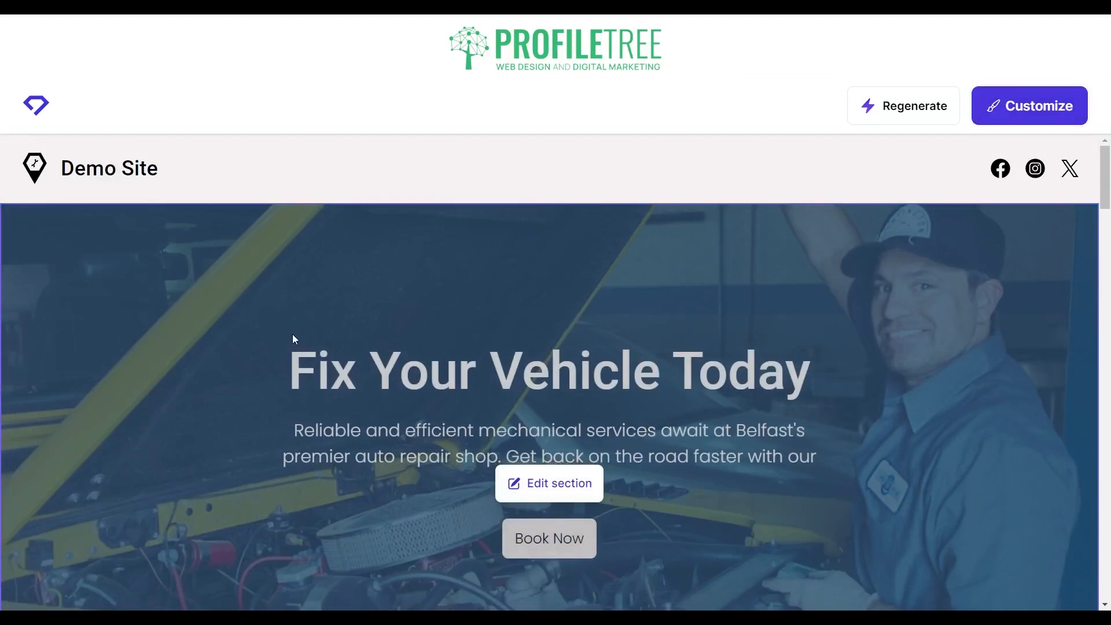
- Examine the regenerated Demo Site from its hero section down to the contact form, and open it for customizing
{"action": "scroll", "coordinate": [293, 334], "scroll_direction": "down", "scroll_amount": 1}
{"action": "scroll", "coordinate": [293, 334], "scroll_direction": "up", "scroll_amount": 1}
{"action": "scroll", "coordinate": [151, 289], "scroll_direction": "down", "scroll_amount": 1}
{"action": "scroll", "coordinate": [150, 292], "scroll_direction": "up", "scroll_amount": 1}
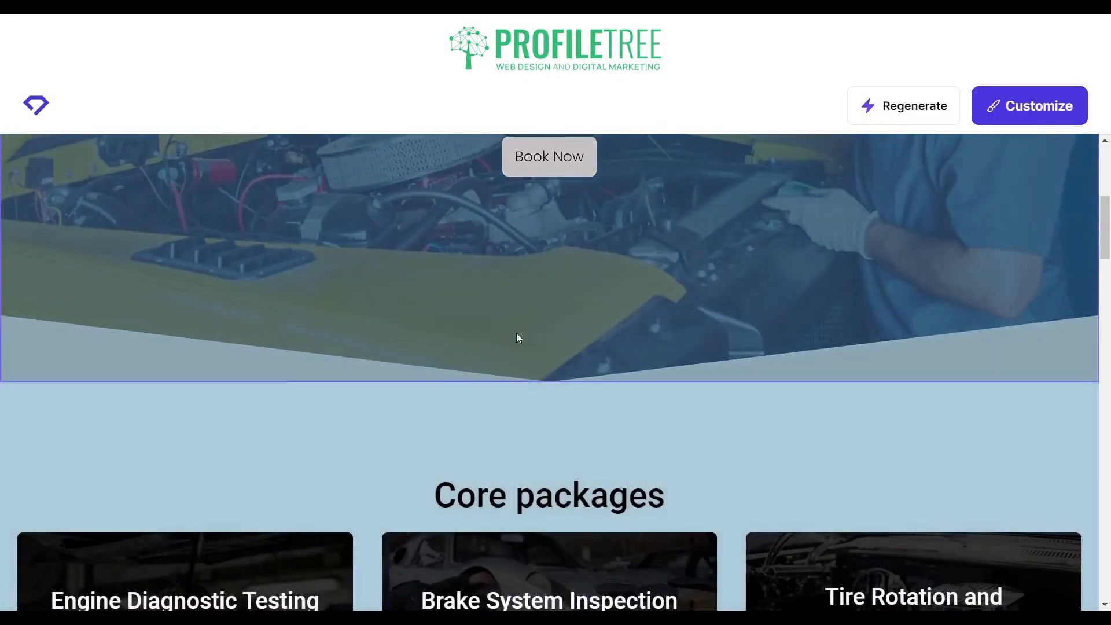
{"action": "scroll", "coordinate": [808, 346], "scroll_direction": "down", "scroll_amount": 10}
{"action": "scroll", "coordinate": [809, 346], "scroll_direction": "down", "scroll_amount": 15}
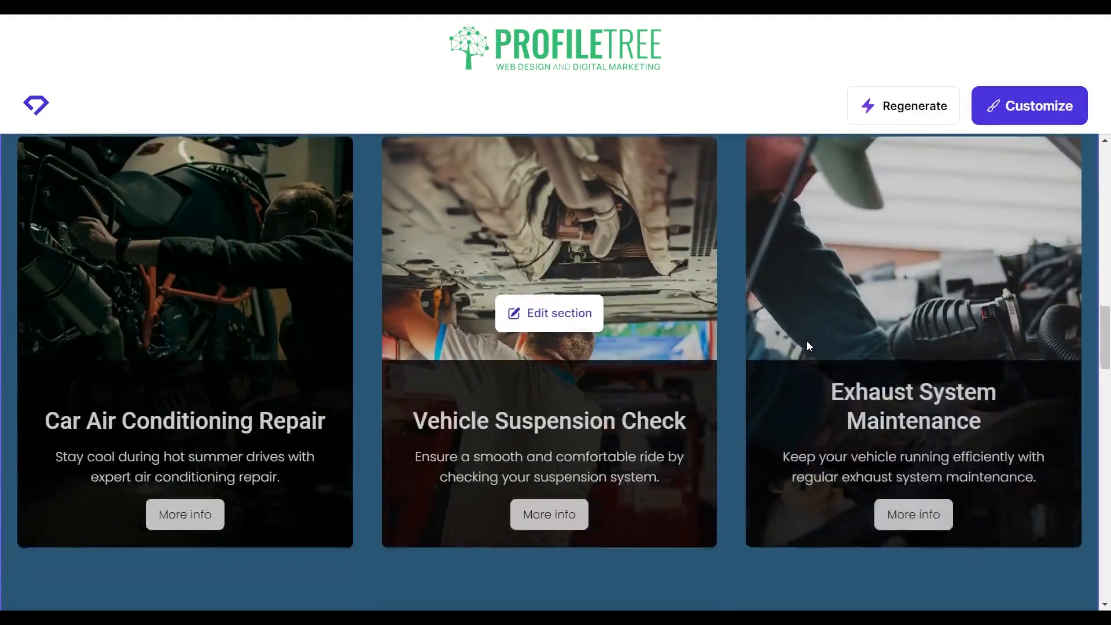
{"action": "scroll", "coordinate": [809, 345], "scroll_direction": "down", "scroll_amount": 5}
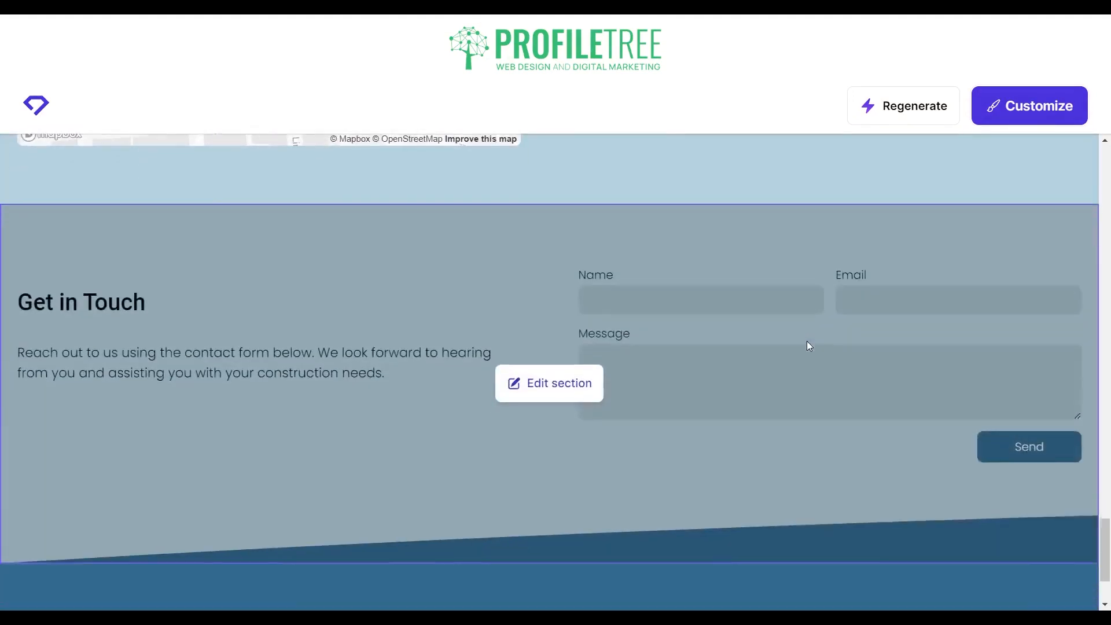
{"action": "scroll", "coordinate": [809, 346], "scroll_direction": "up", "scroll_amount": 20}
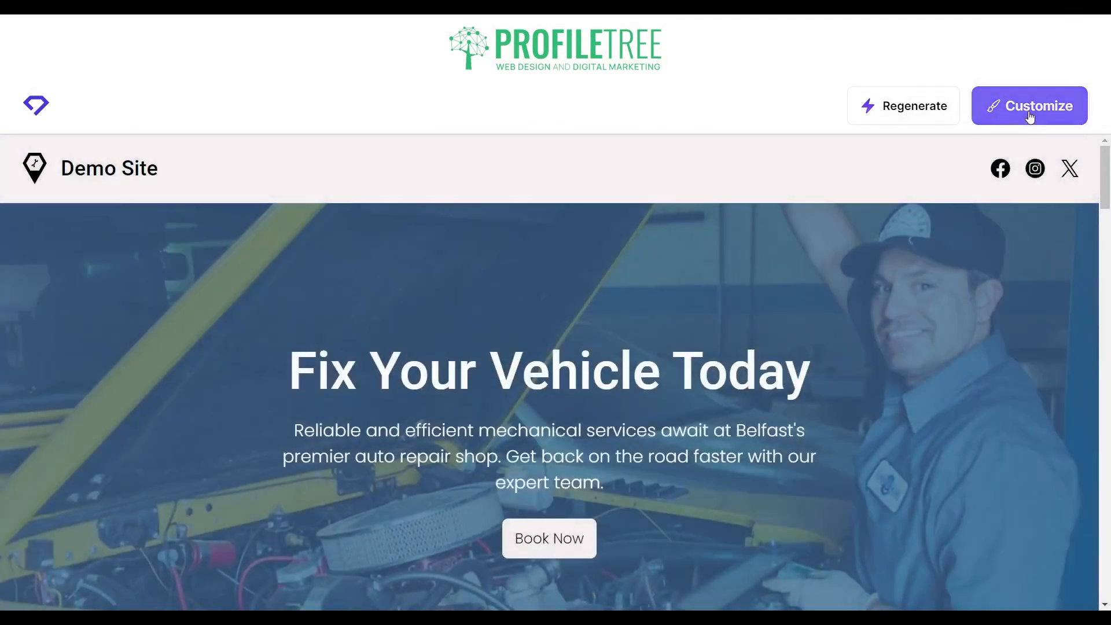
{"action": "left_click", "coordinate": [1032, 112]}
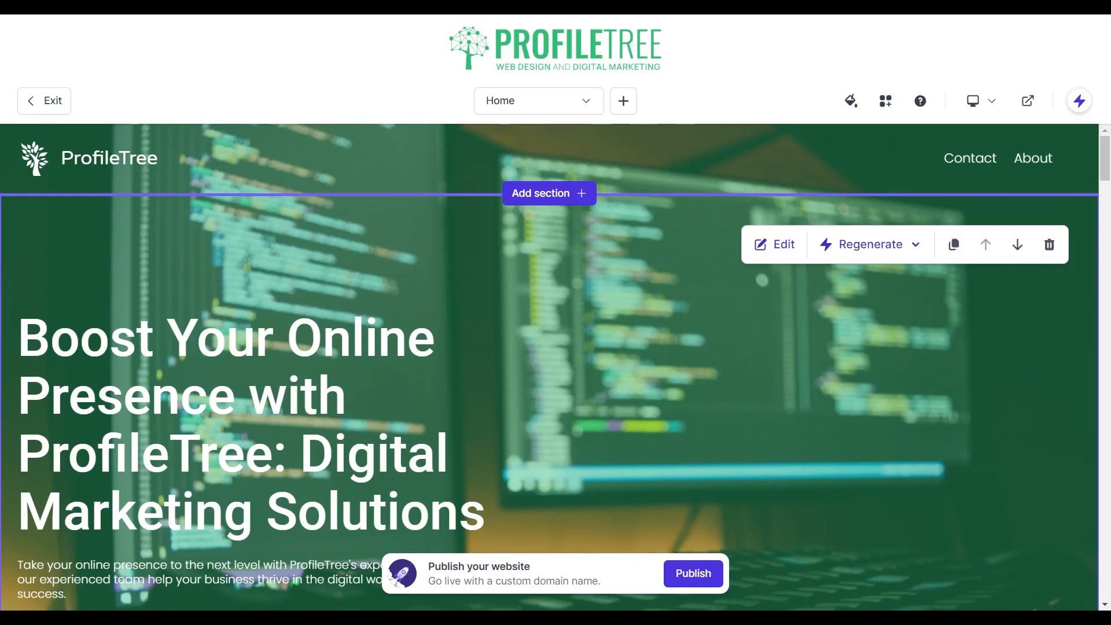
- Browse the section types that can be added below the Home page's hero banner, sorted by Most popular
{"action": "scroll", "coordinate": [551, 456], "scroll_direction": "down", "scroll_amount": 7}
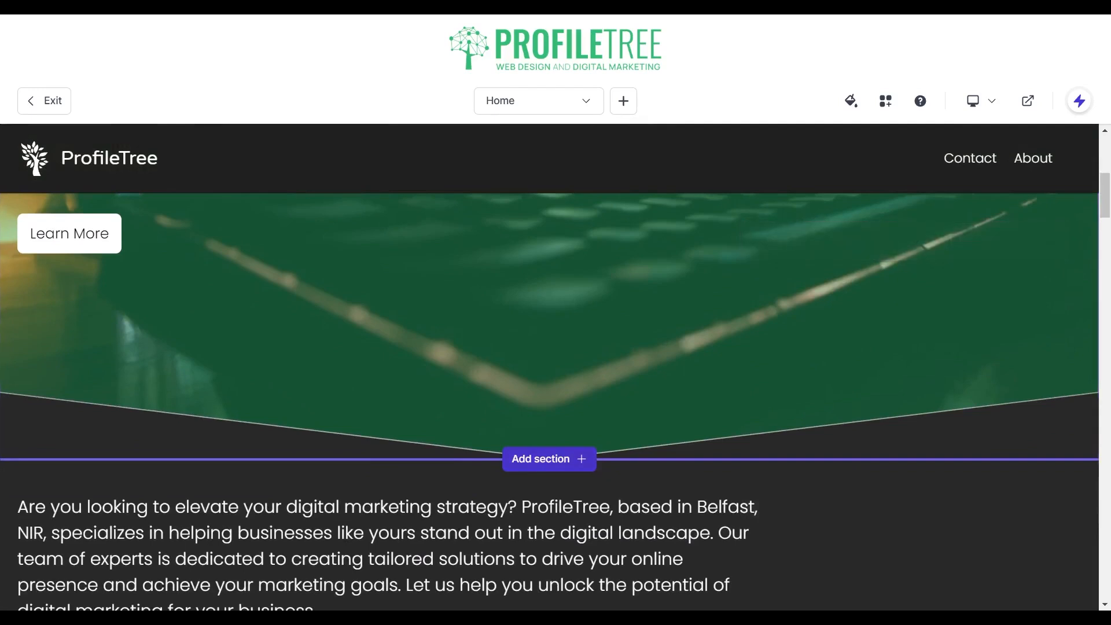
{"action": "left_click", "coordinate": [551, 457]}
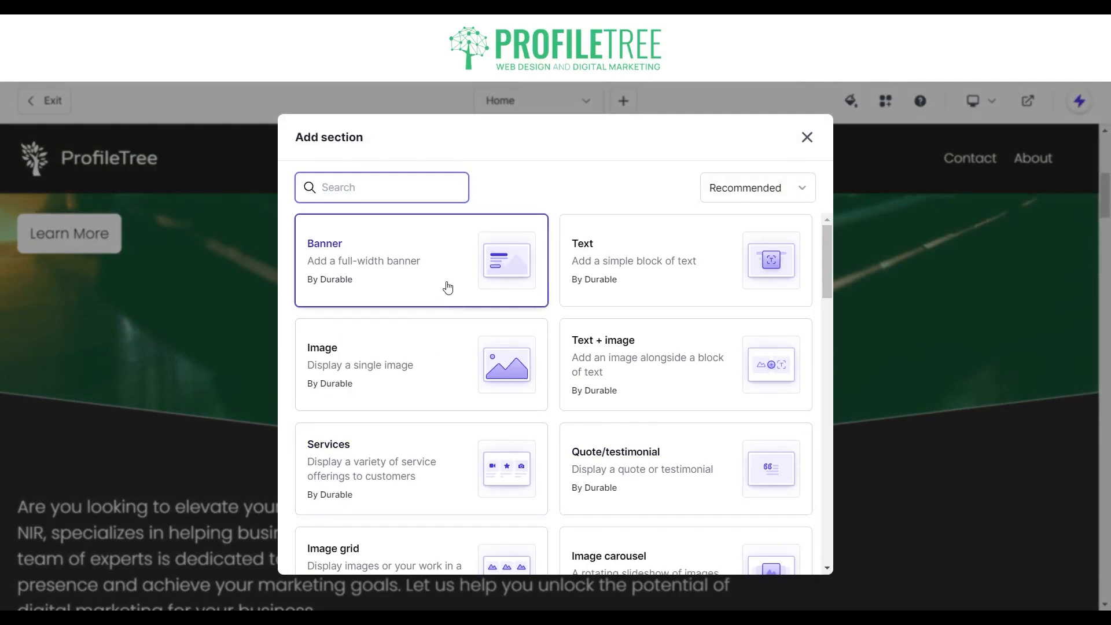
{"action": "scroll", "coordinate": [448, 288], "scroll_direction": "down", "scroll_amount": 3}
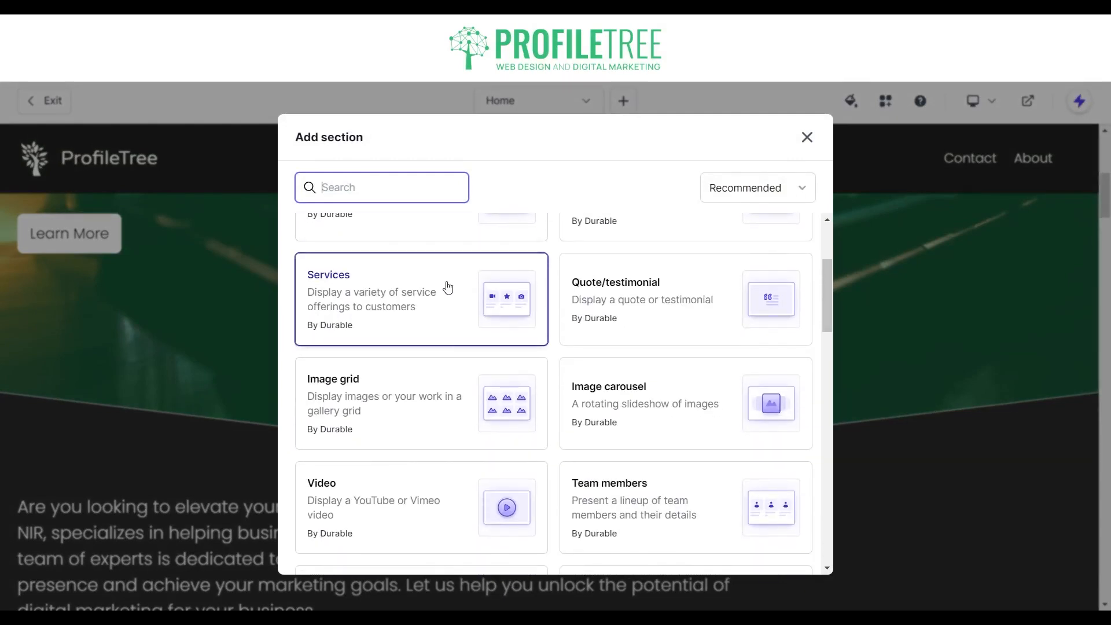
{"action": "scroll", "coordinate": [647, 434], "scroll_direction": "down", "scroll_amount": 5}
{"action": "left_click", "coordinate": [767, 189]}
{"action": "left_click", "coordinate": [752, 245]}
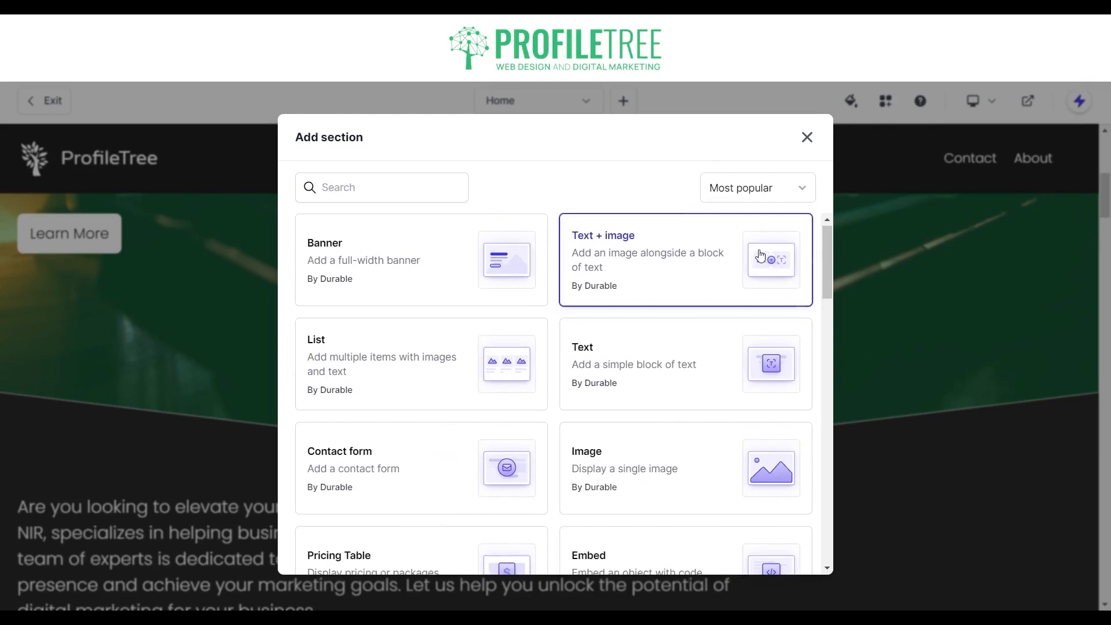
{"action": "left_click", "coordinate": [806, 137]}
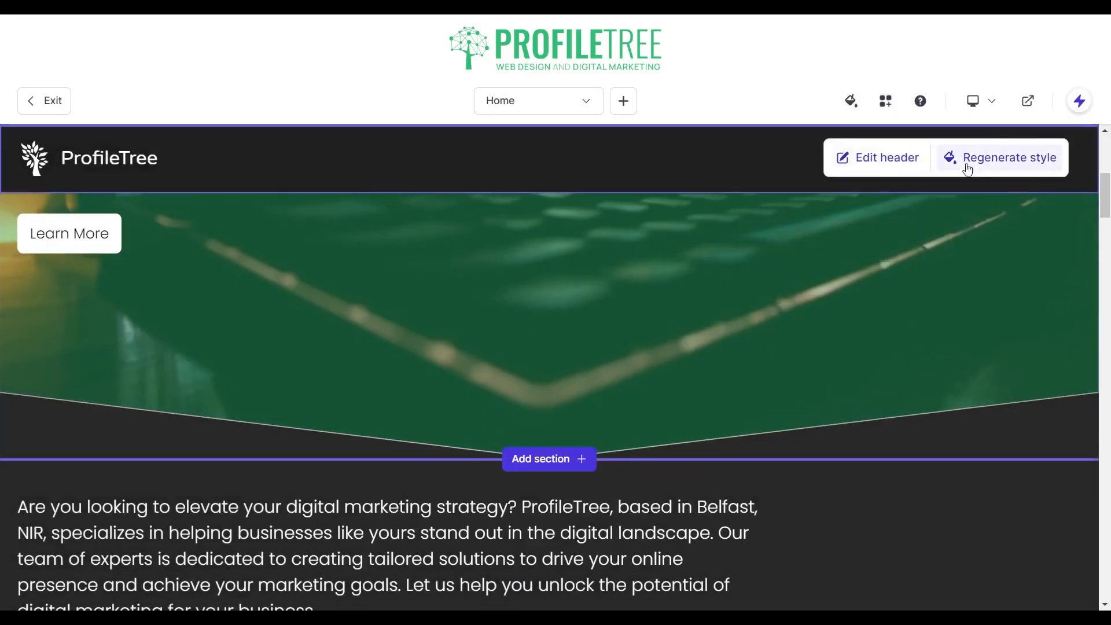
- Open the header for editing and review its content and style options
{"action": "left_click", "coordinate": [858, 170]}
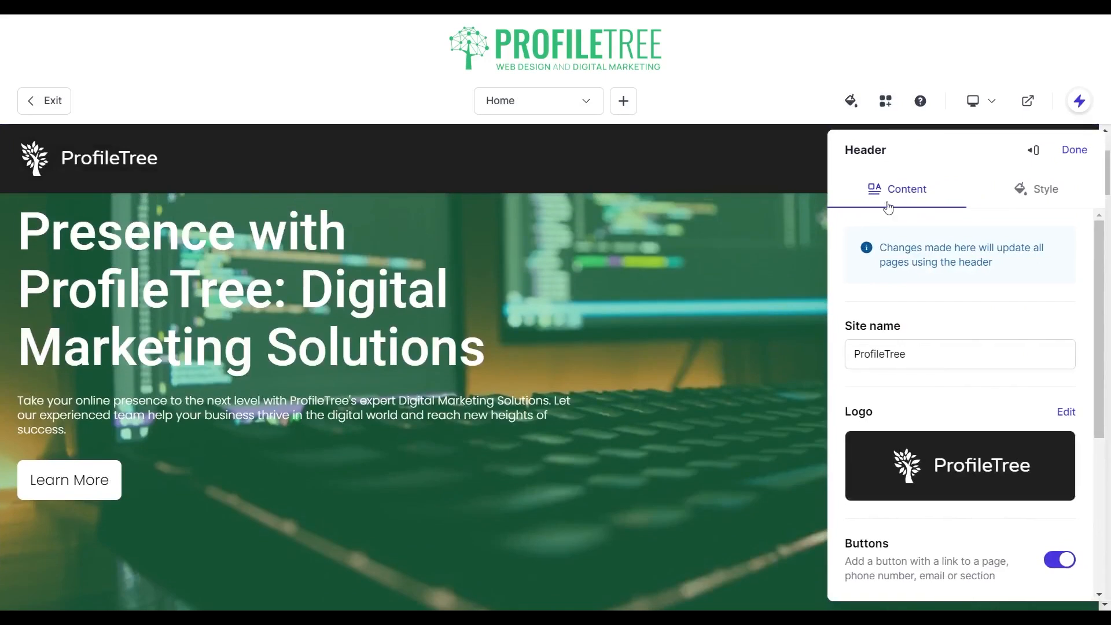
{"action": "scroll", "coordinate": [901, 415], "scroll_direction": "down", "scroll_amount": 5}
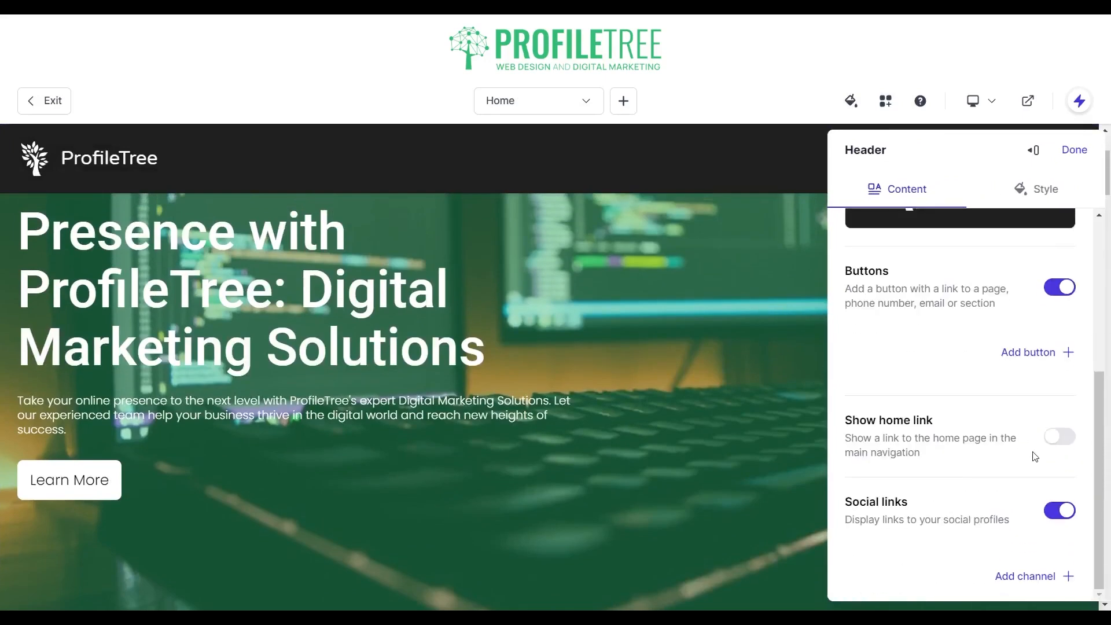
{"action": "left_click", "coordinate": [1041, 196]}
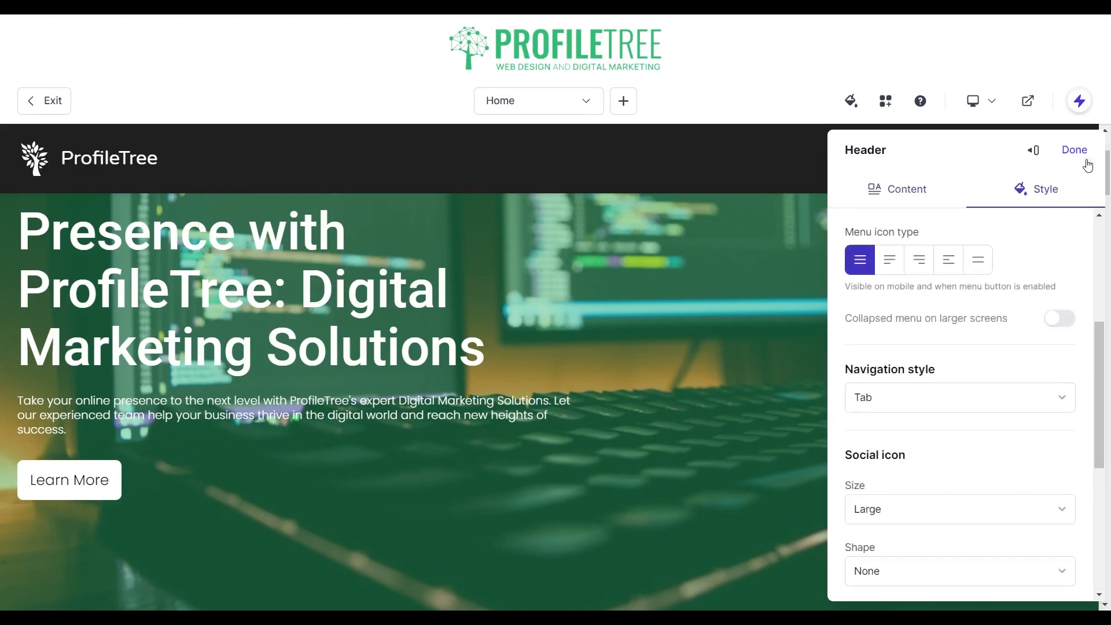
- Try other menu icon types for the header, restore the first one, review the remaining style options and finish editing the header
{"action": "left_click", "coordinate": [890, 265]}
{"action": "left_click", "coordinate": [862, 268]}
{"action": "left_click", "coordinate": [953, 270]}
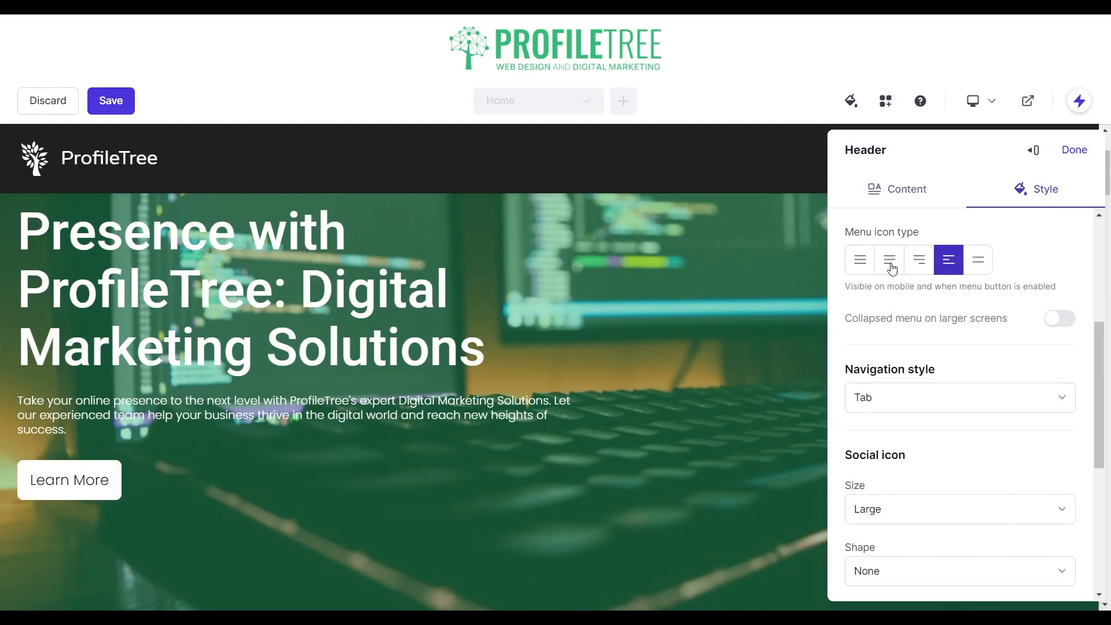
{"action": "left_click", "coordinate": [862, 267]}
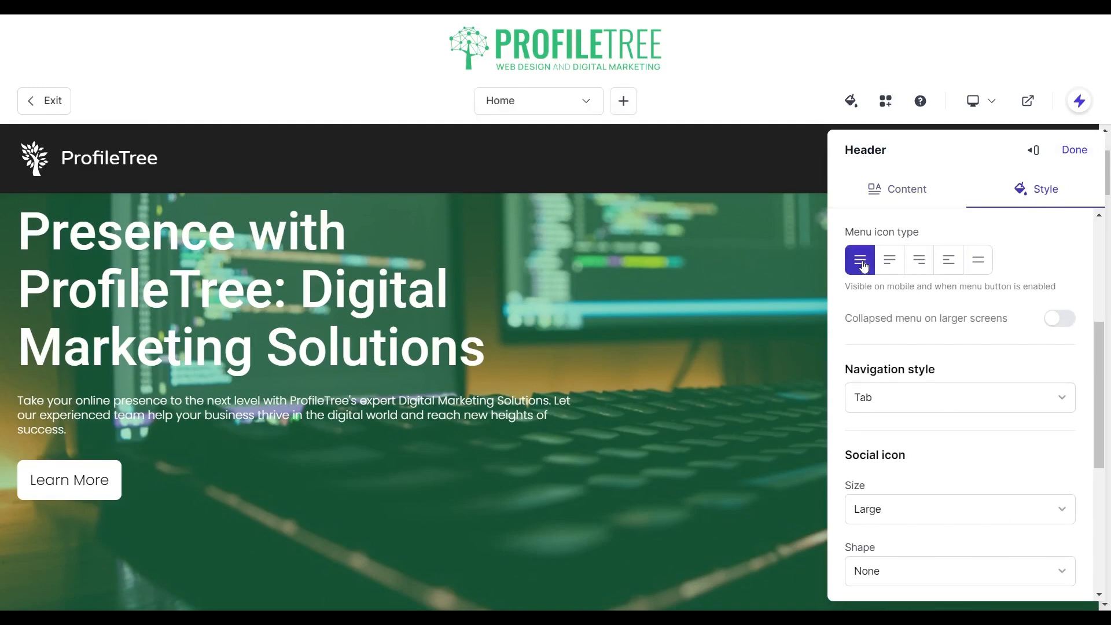
{"action": "scroll", "coordinate": [946, 555], "scroll_direction": "down", "scroll_amount": 5}
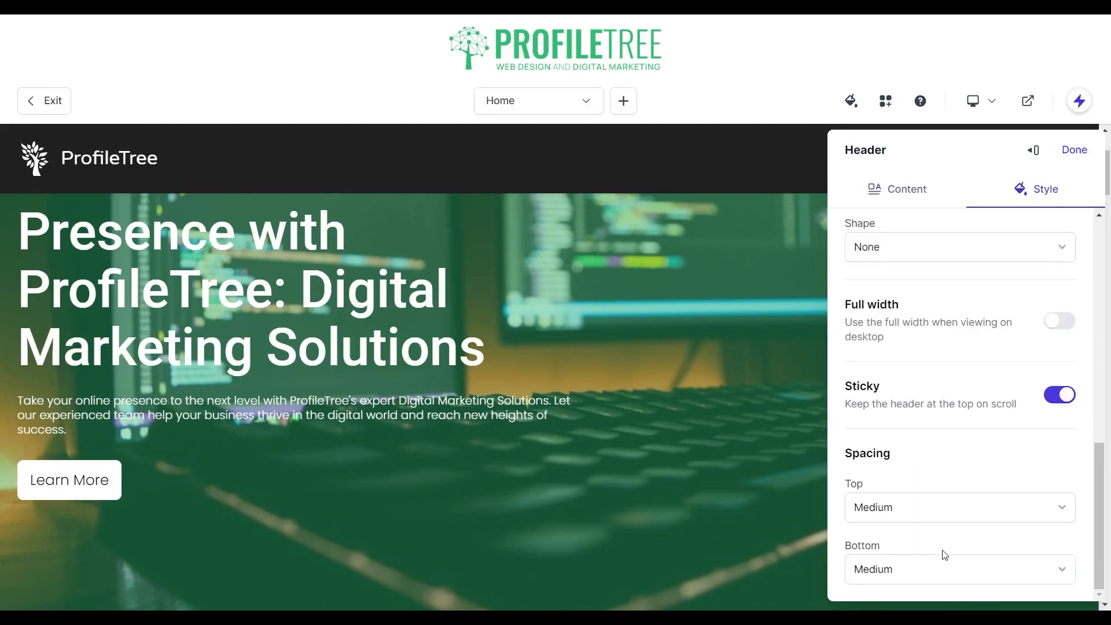
{"action": "left_click", "coordinate": [1074, 150]}
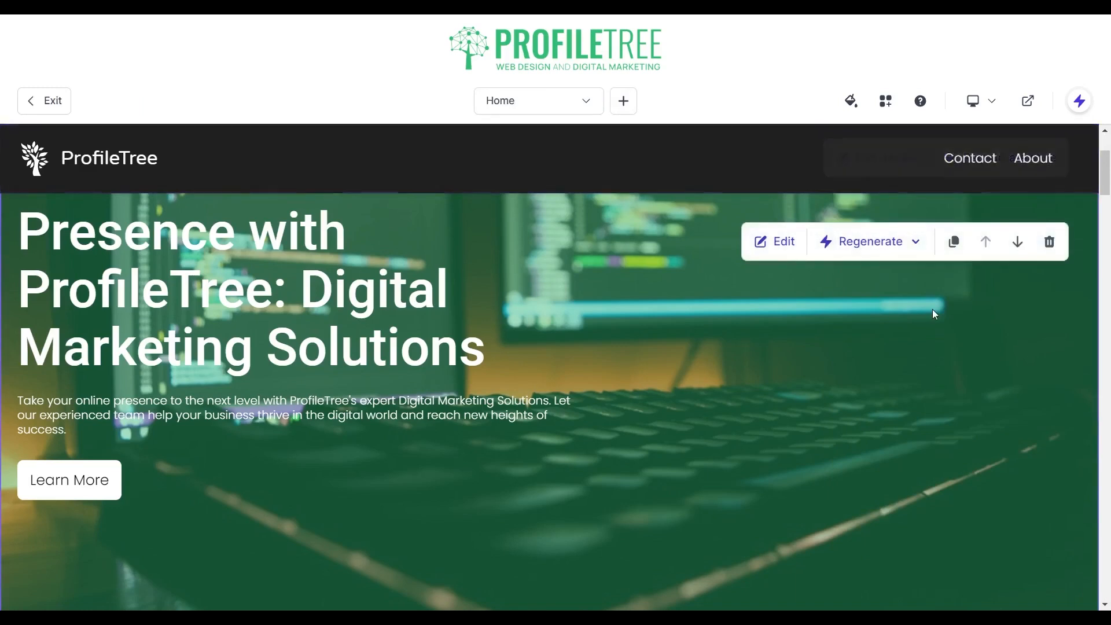
- Examine the Home page's sections down to Content Creation, and look through the whole Contact page
{"action": "scroll", "coordinate": [933, 311], "scroll_direction": "down", "scroll_amount": 15}
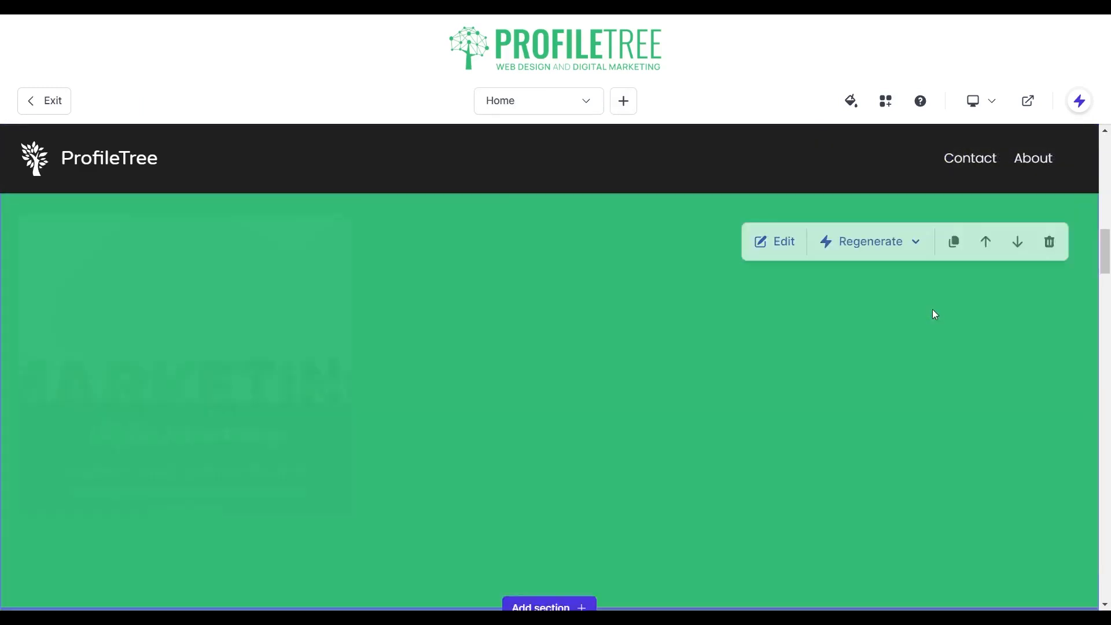
{"action": "scroll", "coordinate": [934, 311], "scroll_direction": "down", "scroll_amount": 1}
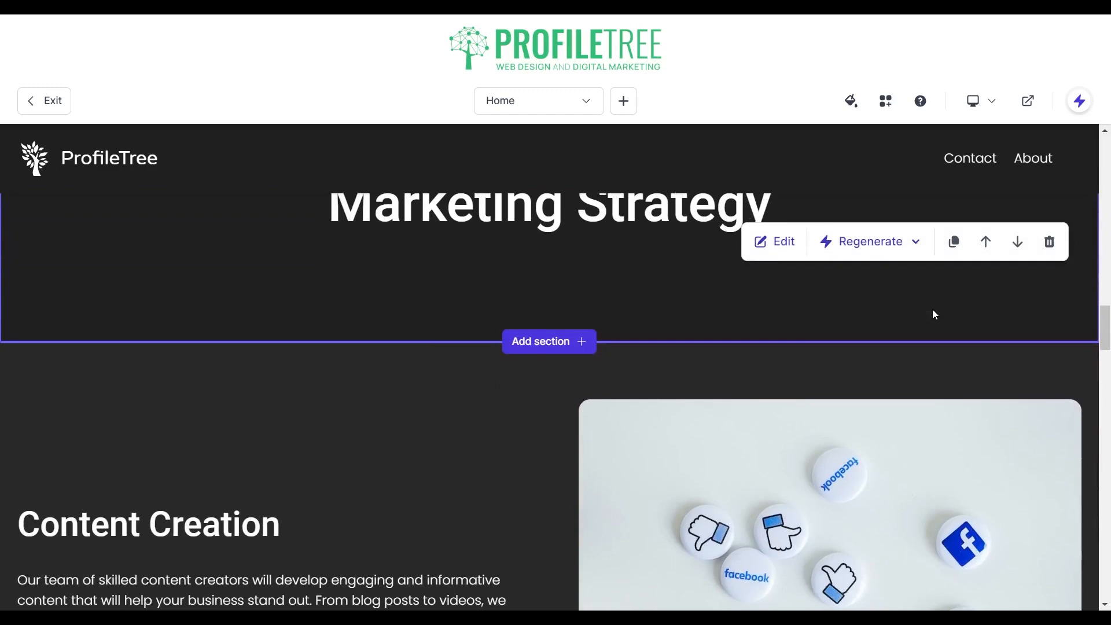
{"action": "left_click", "coordinate": [583, 108]}
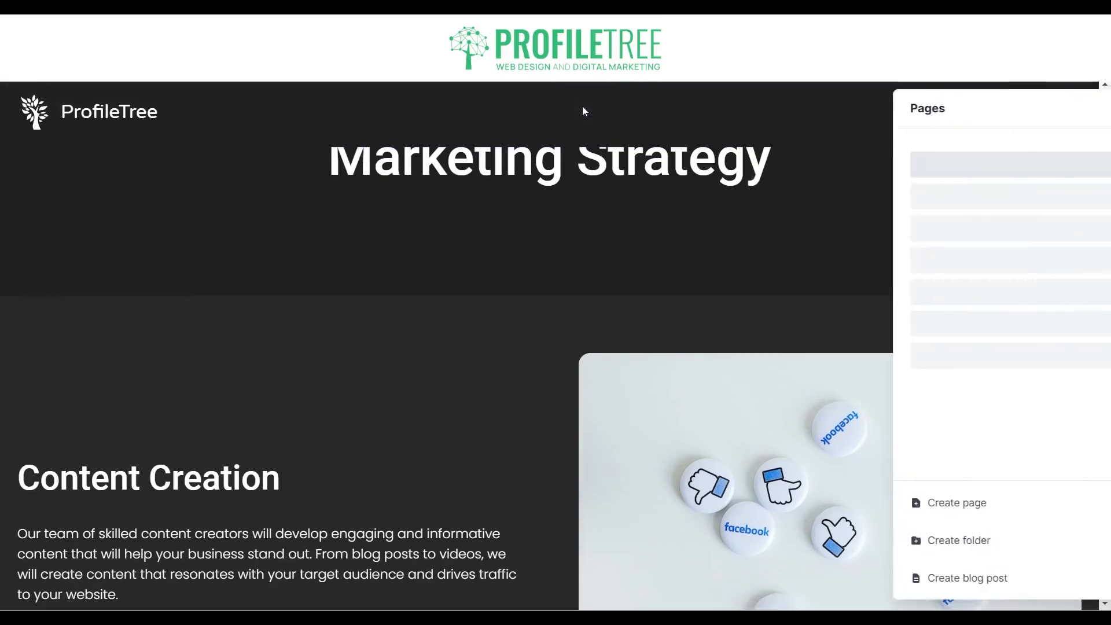
{"action": "left_click", "coordinate": [891, 177]}
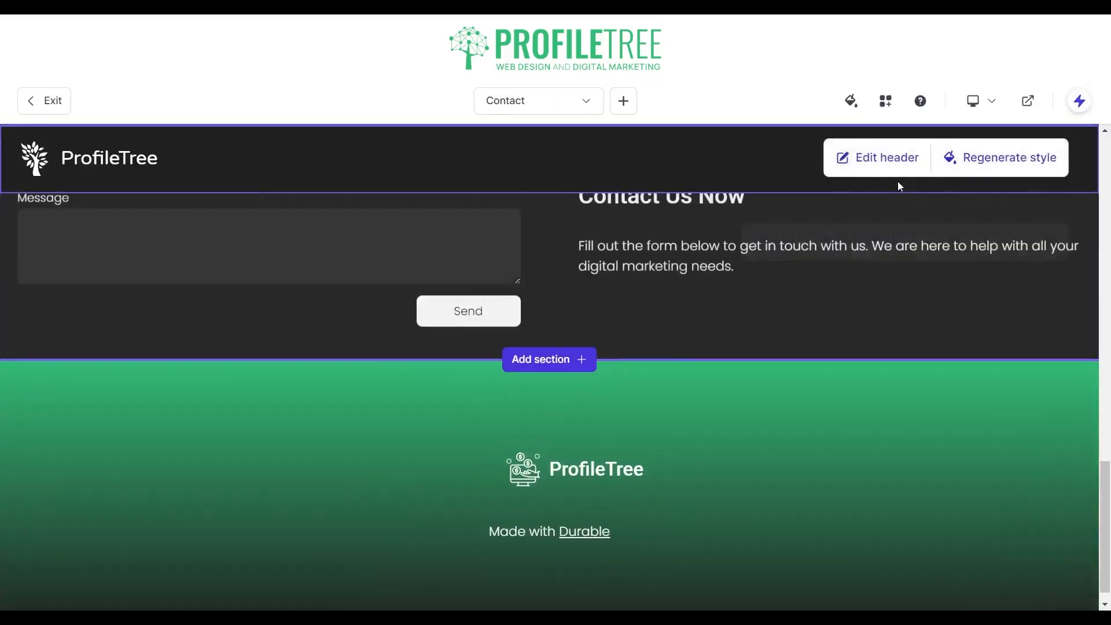
{"action": "scroll", "coordinate": [624, 374], "scroll_direction": "up", "scroll_amount": 10}
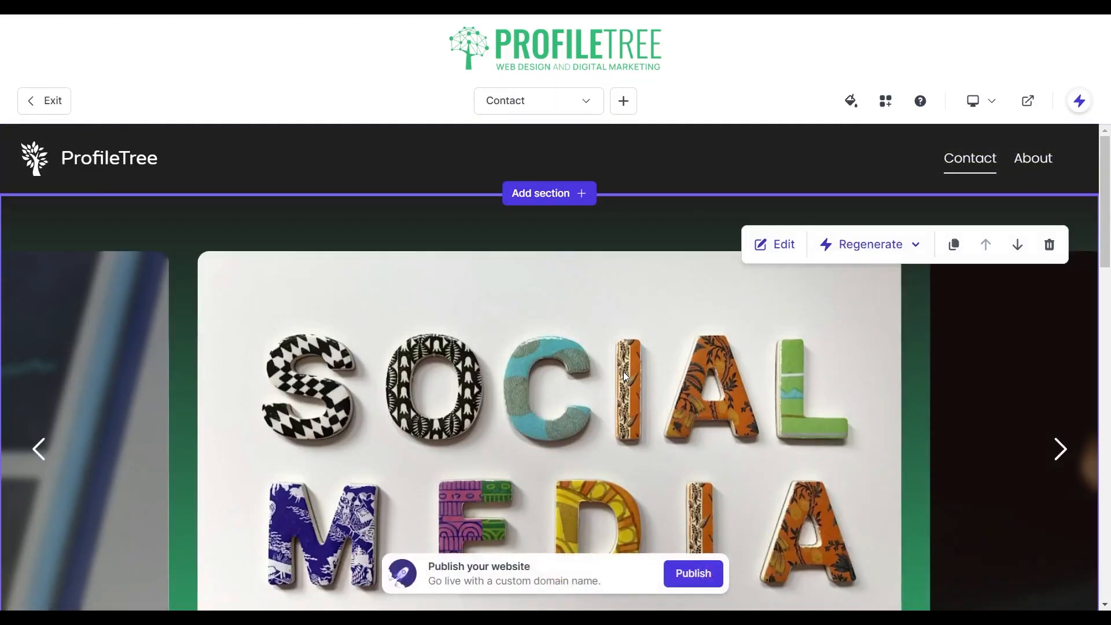
{"action": "scroll", "coordinate": [623, 374], "scroll_direction": "down", "scroll_amount": 15}
{"action": "scroll", "coordinate": [623, 373], "scroll_direction": "up", "scroll_amount": 15}
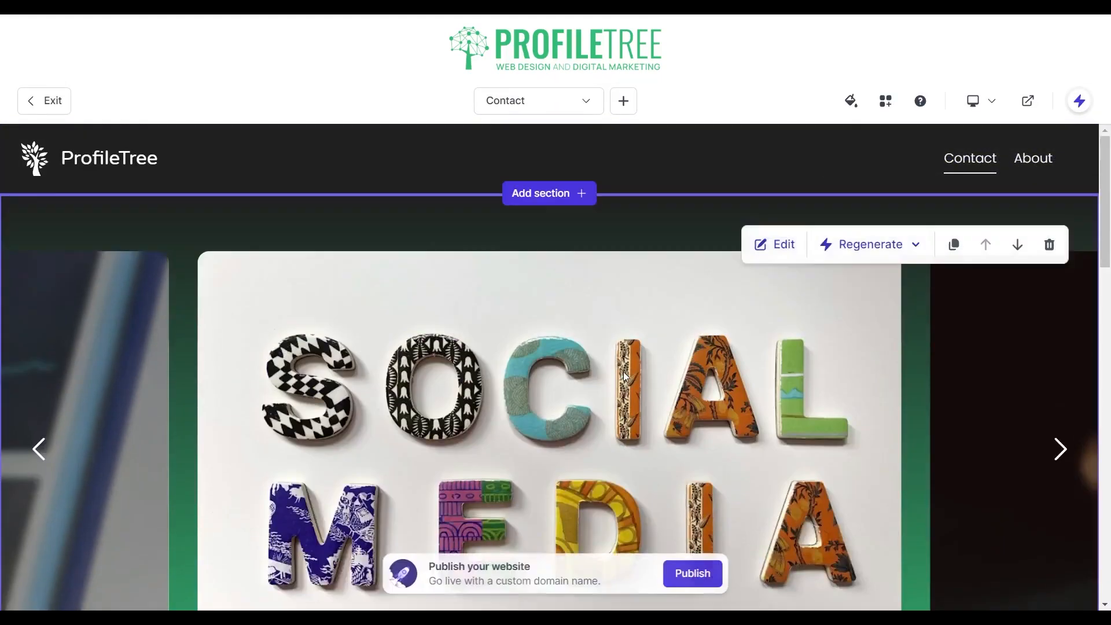
- Open the About page, check the site's page list, and examine the page around its Service Offered section
{"action": "left_click", "coordinate": [564, 103]}
{"action": "left_click", "coordinate": [900, 208]}
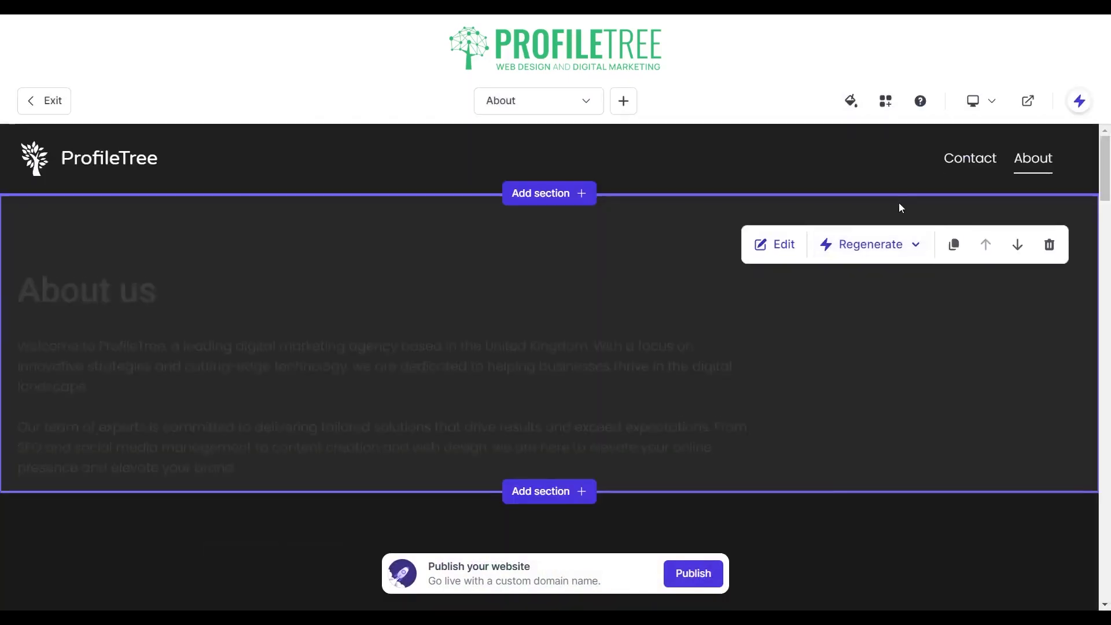
{"action": "left_click", "coordinate": [542, 103]}
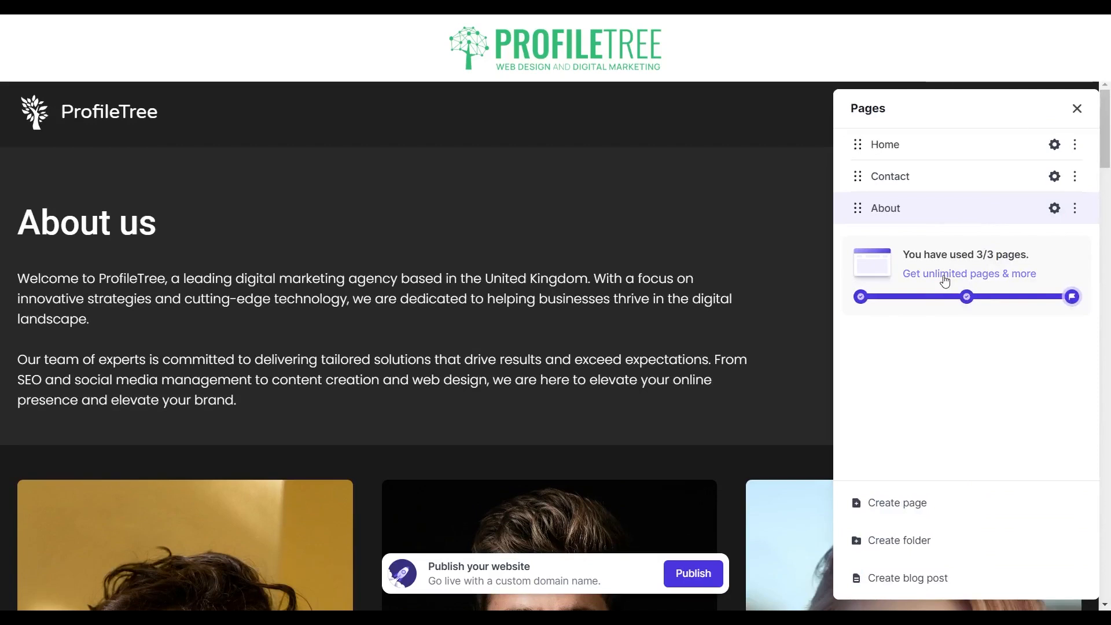
{"action": "left_click", "coordinate": [1078, 109]}
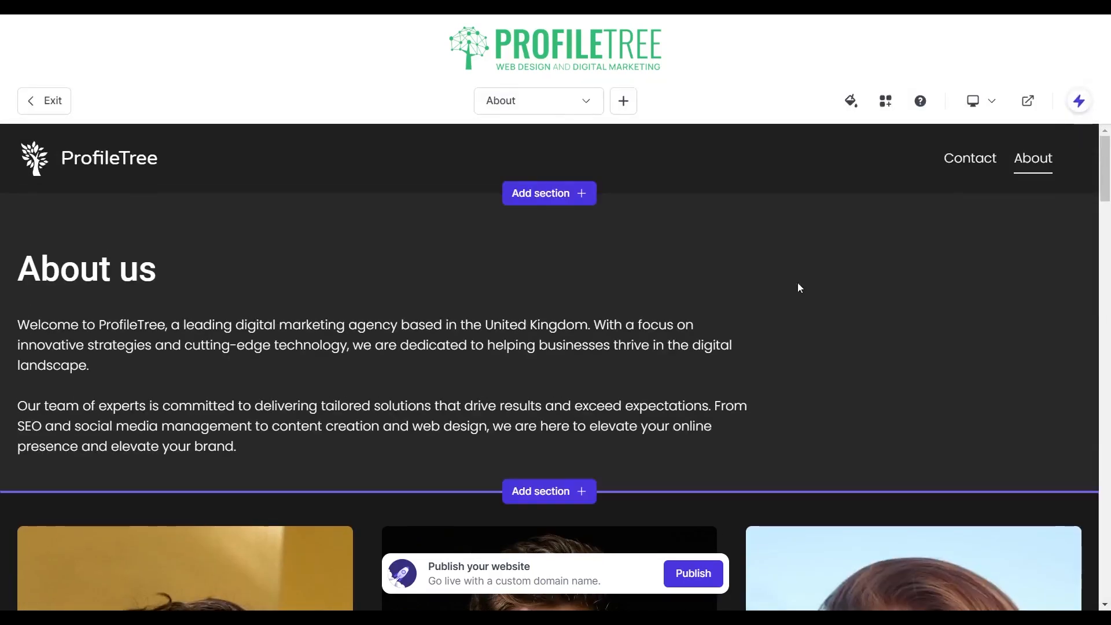
{"action": "scroll", "coordinate": [647, 418], "scroll_direction": "down", "scroll_amount": 7}
{"action": "scroll", "coordinate": [645, 413], "scroll_direction": "down", "scroll_amount": 5}
{"action": "scroll", "coordinate": [640, 404], "scroll_direction": "up", "scroll_amount": 4}
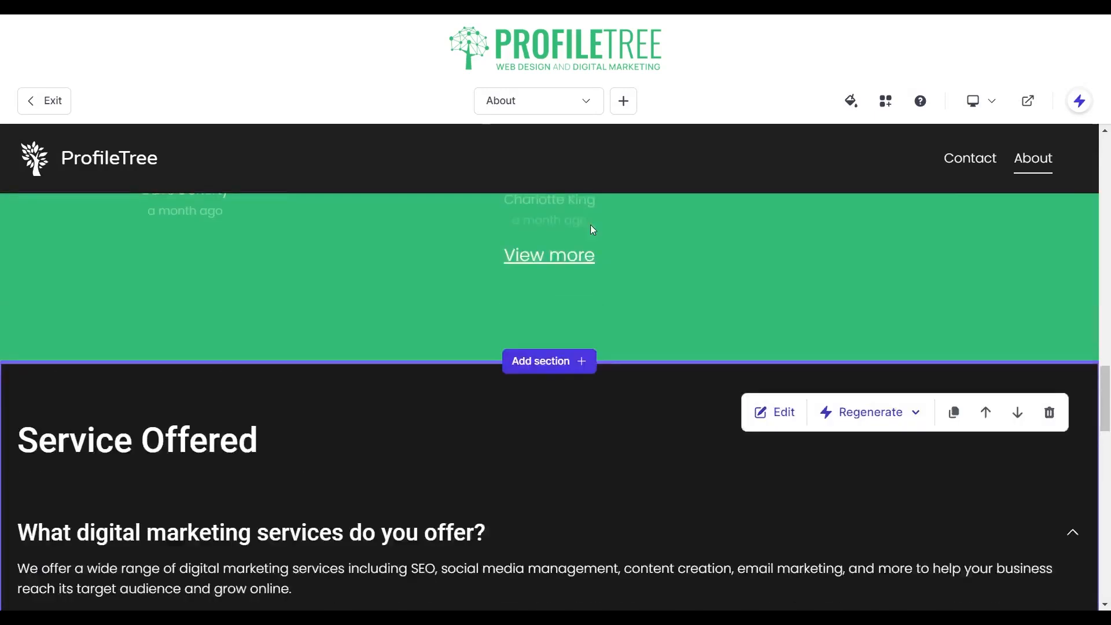
- Regenerate the entire Clients section on the Home page, and regenerate its images once more
{"action": "left_click", "coordinate": [556, 100]}
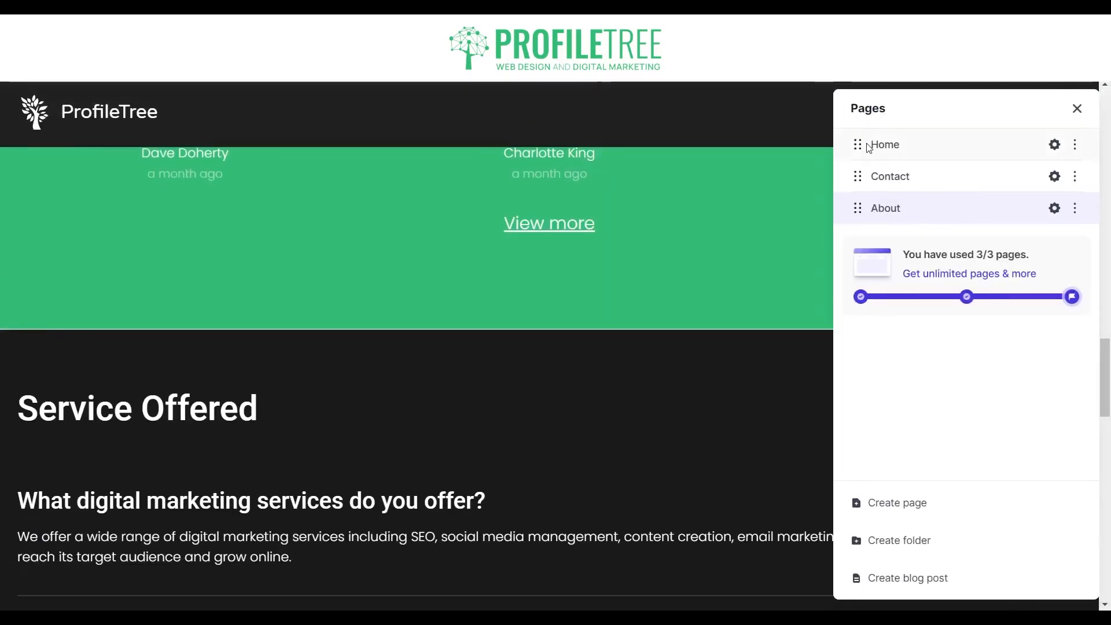
{"action": "left_click", "coordinate": [884, 144]}
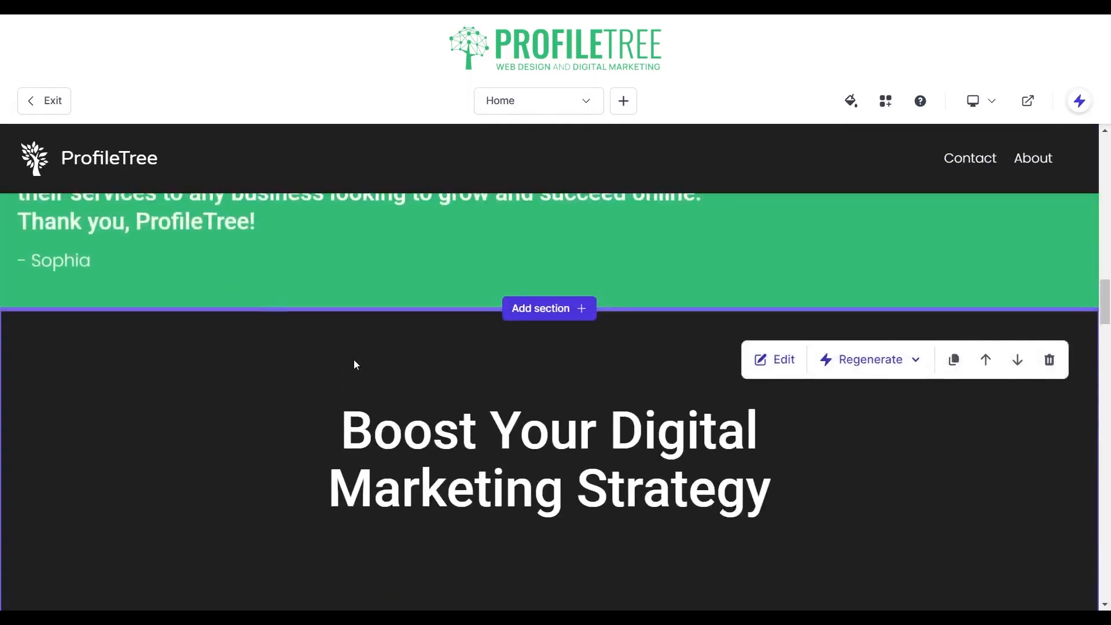
{"action": "scroll", "coordinate": [354, 361], "scroll_direction": "down", "scroll_amount": 20}
{"action": "scroll", "coordinate": [354, 361], "scroll_direction": "up", "scroll_amount": 5}
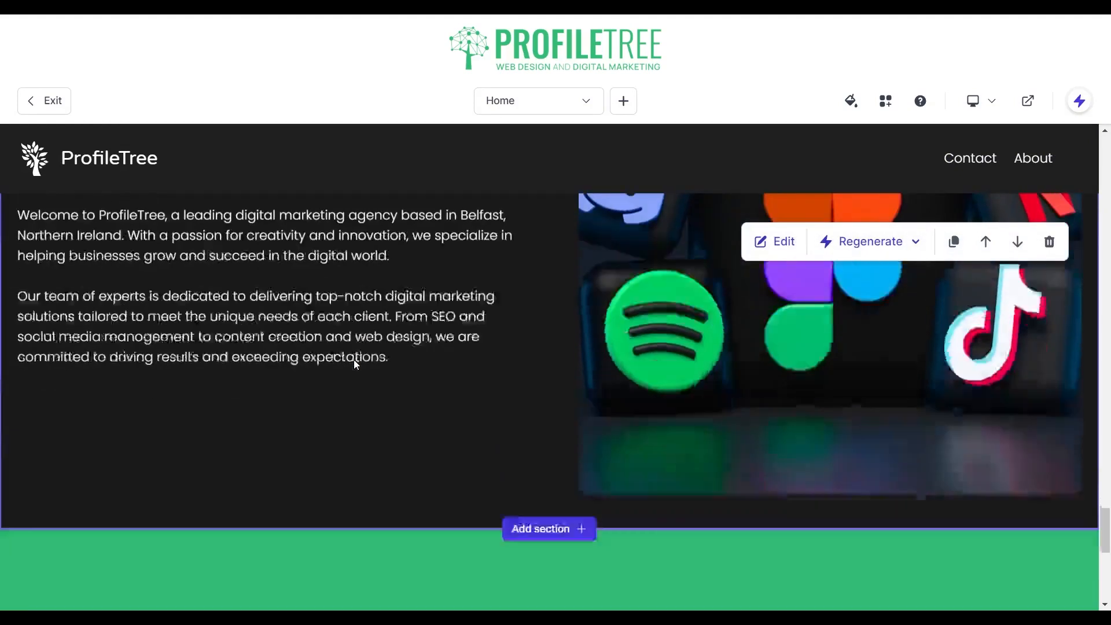
{"action": "scroll", "coordinate": [355, 364], "scroll_direction": "up", "scroll_amount": 2}
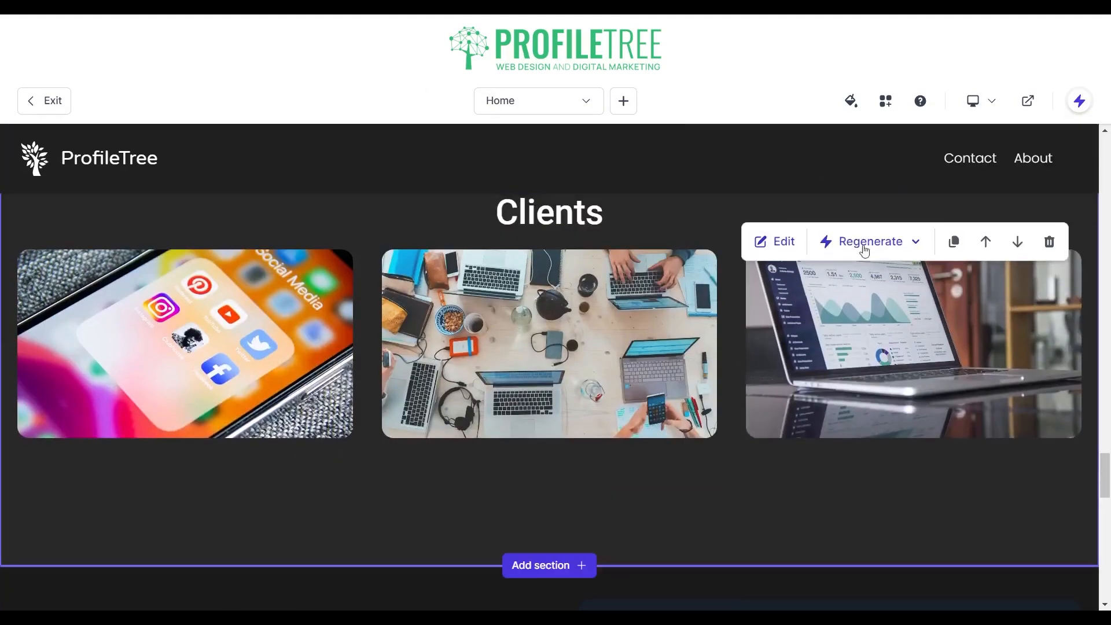
{"action": "left_click", "coordinate": [857, 241]}
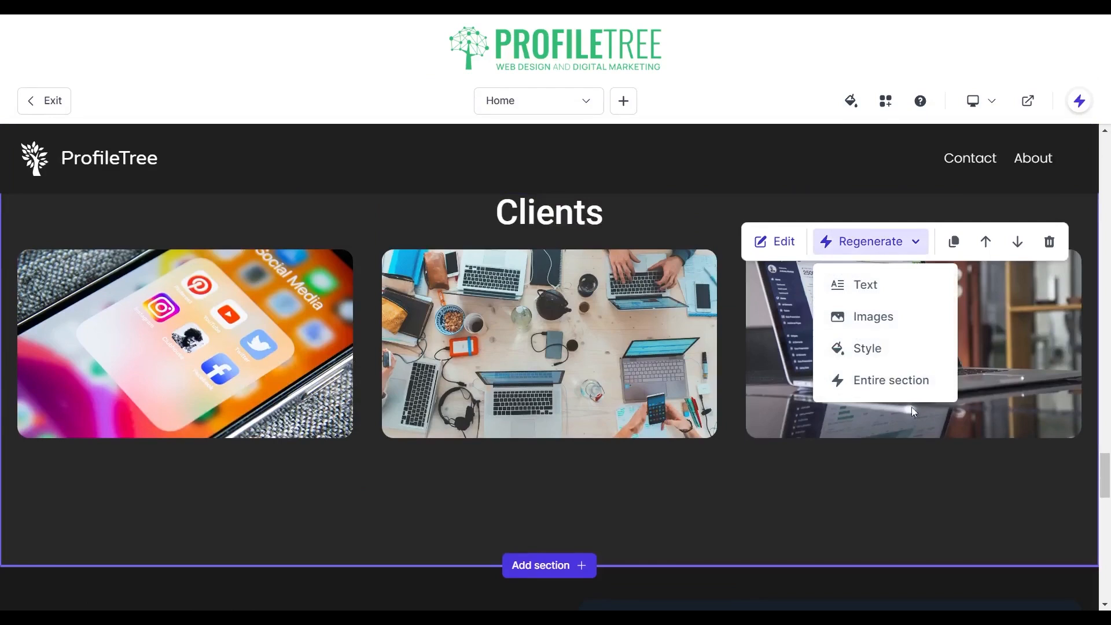
{"action": "left_click", "coordinate": [905, 384]}
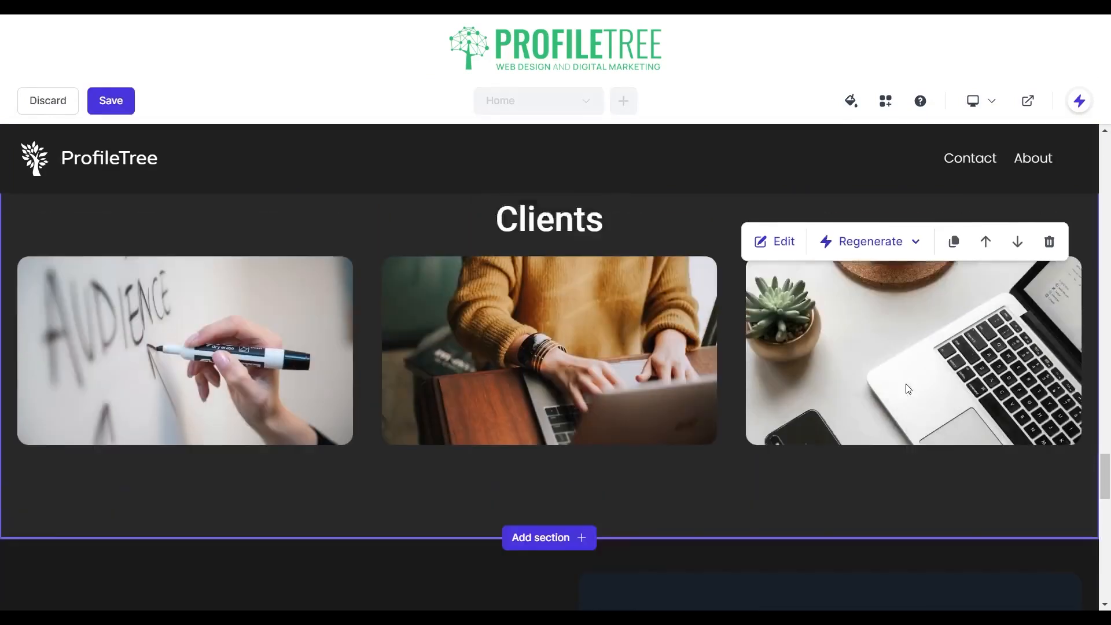
{"action": "left_click", "coordinate": [901, 262]}
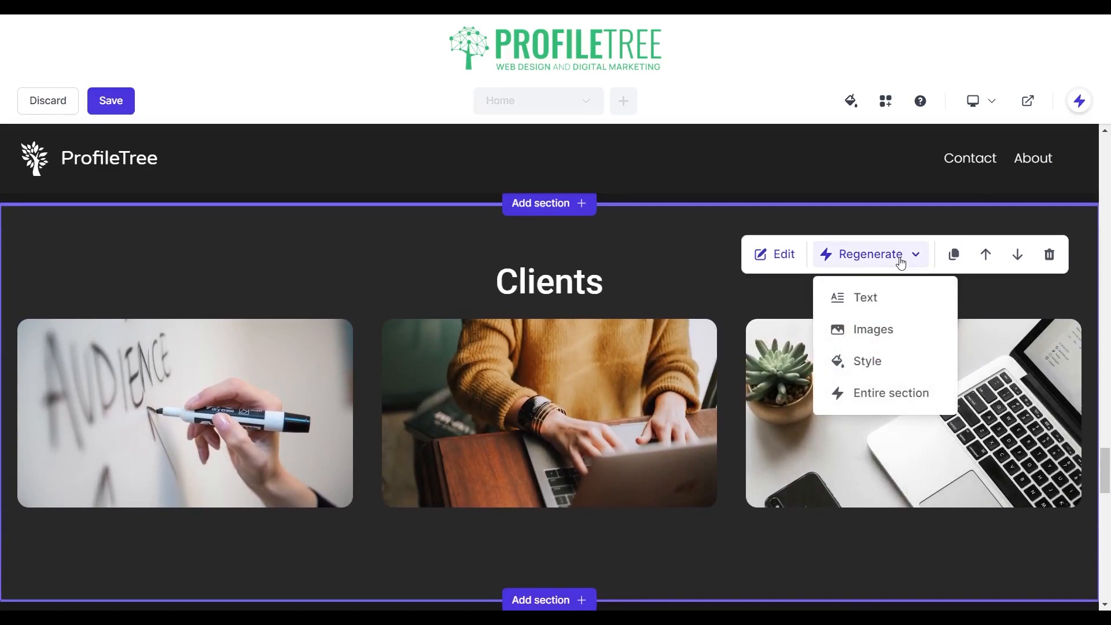
{"action": "left_click", "coordinate": [882, 327]}
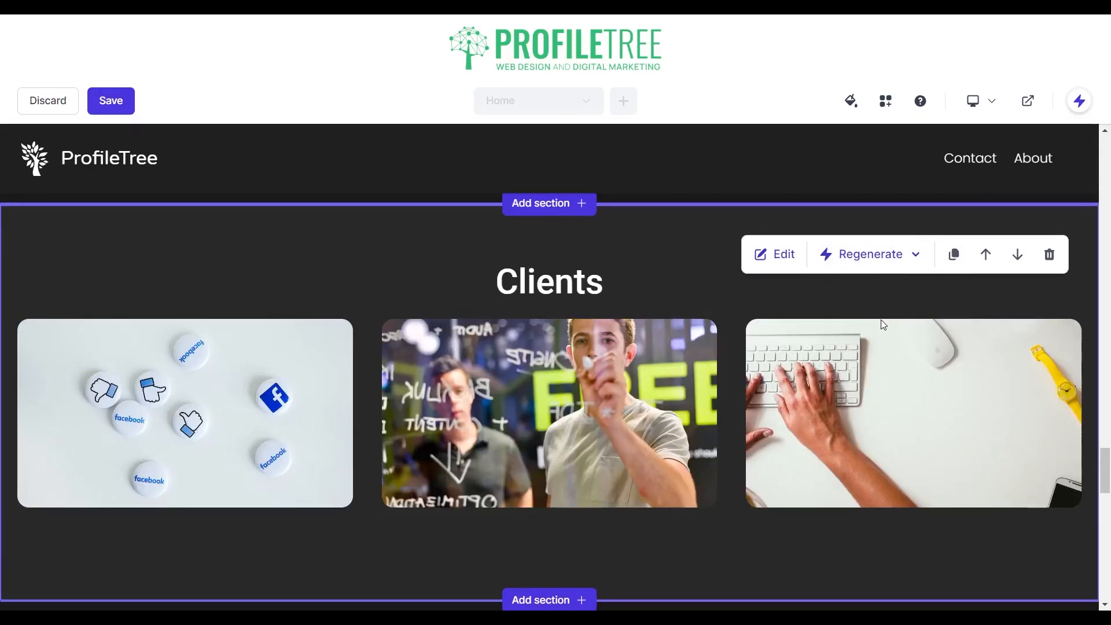
- Regenerate the Clients section's text, regenerate the entire section again, and look over the new version
{"action": "left_click", "coordinate": [838, 264]}
{"action": "left_click", "coordinate": [860, 294]}
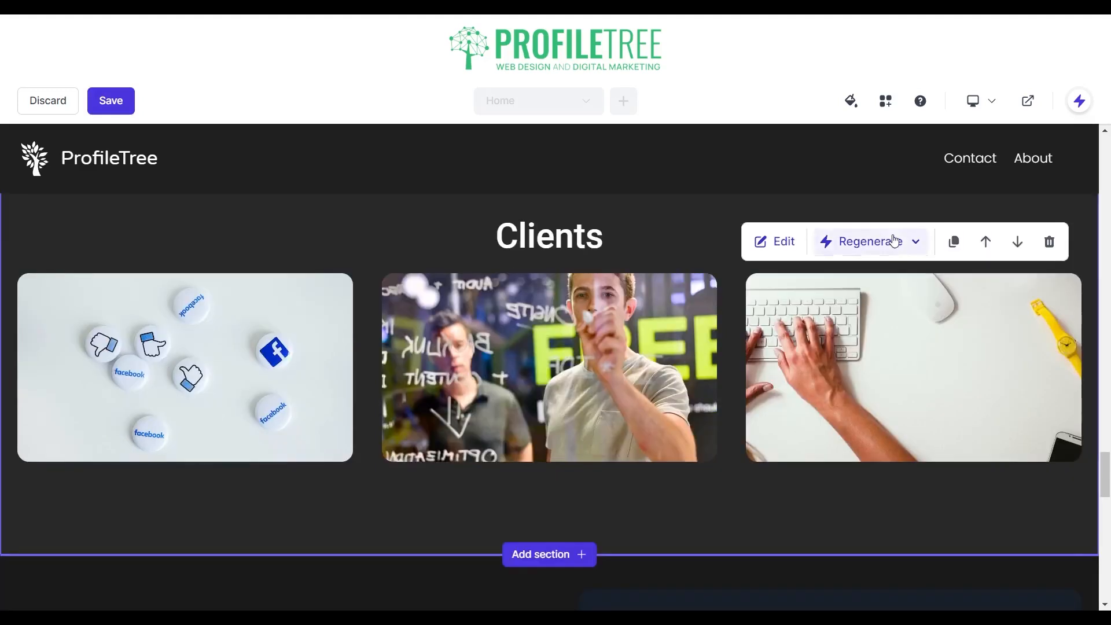
{"action": "left_click", "coordinate": [890, 241]}
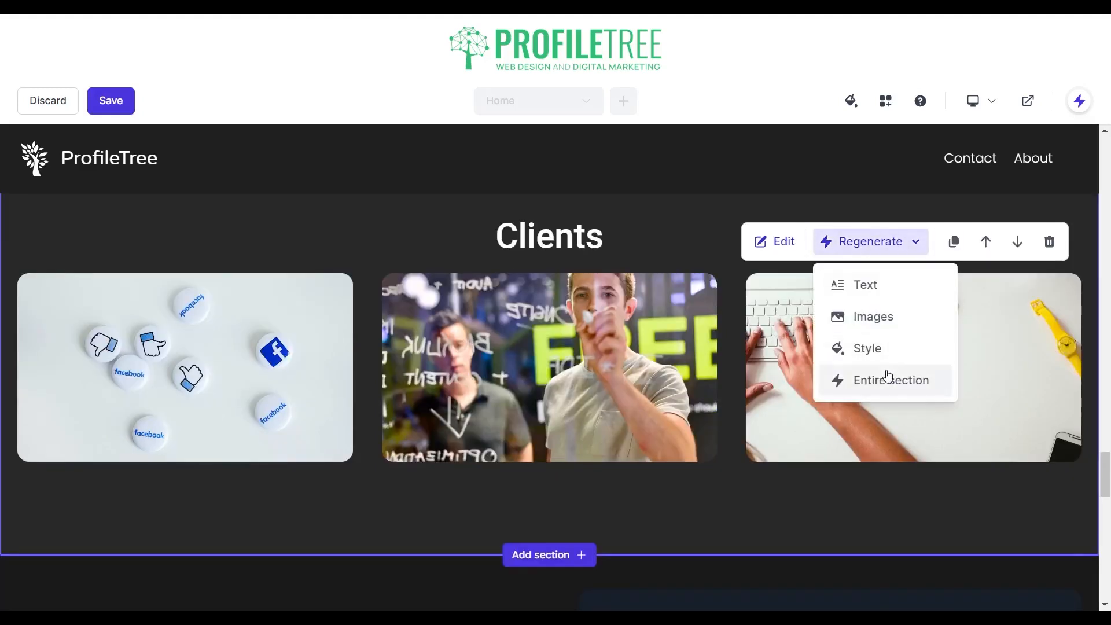
{"action": "left_click", "coordinate": [890, 379]}
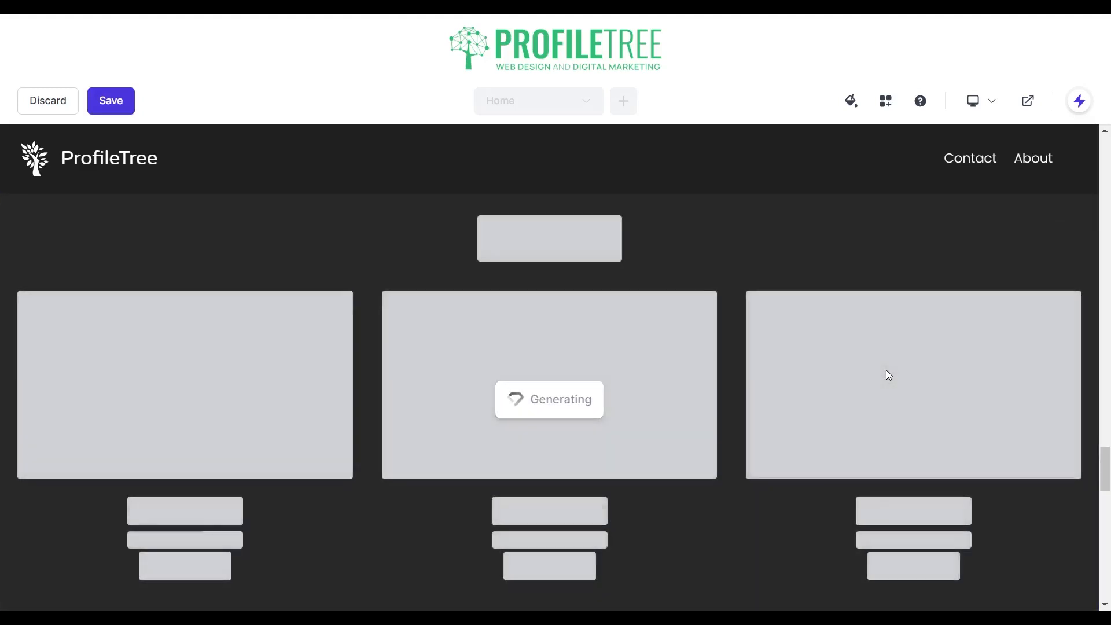
{"action": "scroll", "coordinate": [887, 370], "scroll_direction": "down", "scroll_amount": 3}
{"action": "scroll", "coordinate": [887, 369], "scroll_direction": "up", "scroll_amount": 5}
{"action": "scroll", "coordinate": [887, 370], "scroll_direction": "down", "scroll_amount": 9}
{"action": "scroll", "coordinate": [887, 370], "scroll_direction": "up", "scroll_amount": 6}
{"action": "scroll", "coordinate": [887, 370], "scroll_direction": "up", "scroll_amount": 2}
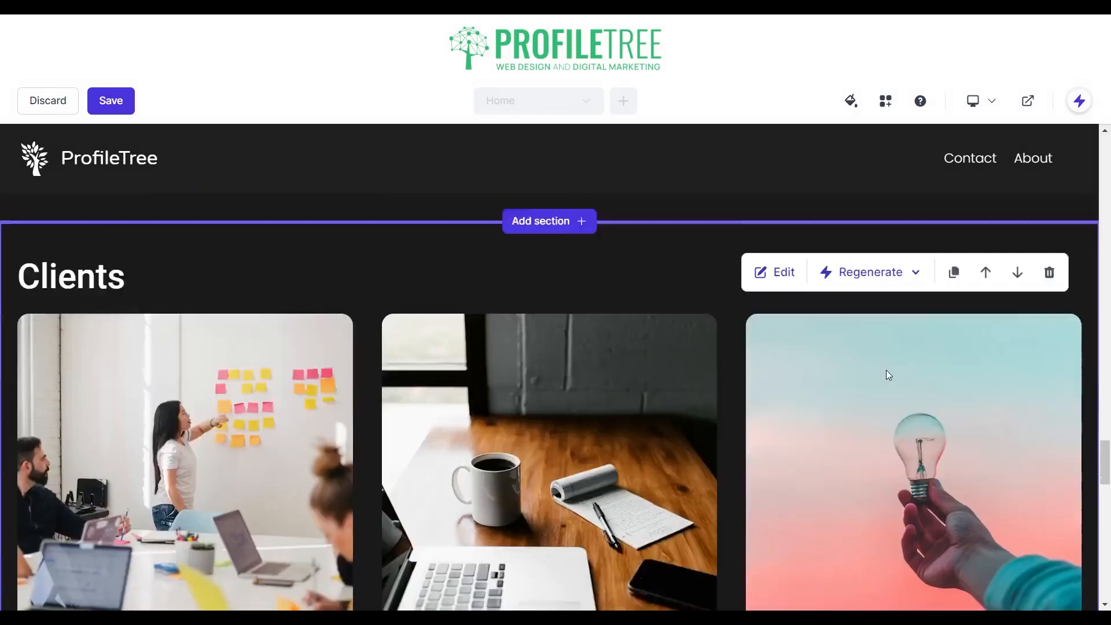
- Regenerate only the images of the newly laid-out Clients section
{"action": "scroll", "coordinate": [887, 370], "scroll_direction": "down", "scroll_amount": 2}
{"action": "left_click", "coordinate": [854, 240]}
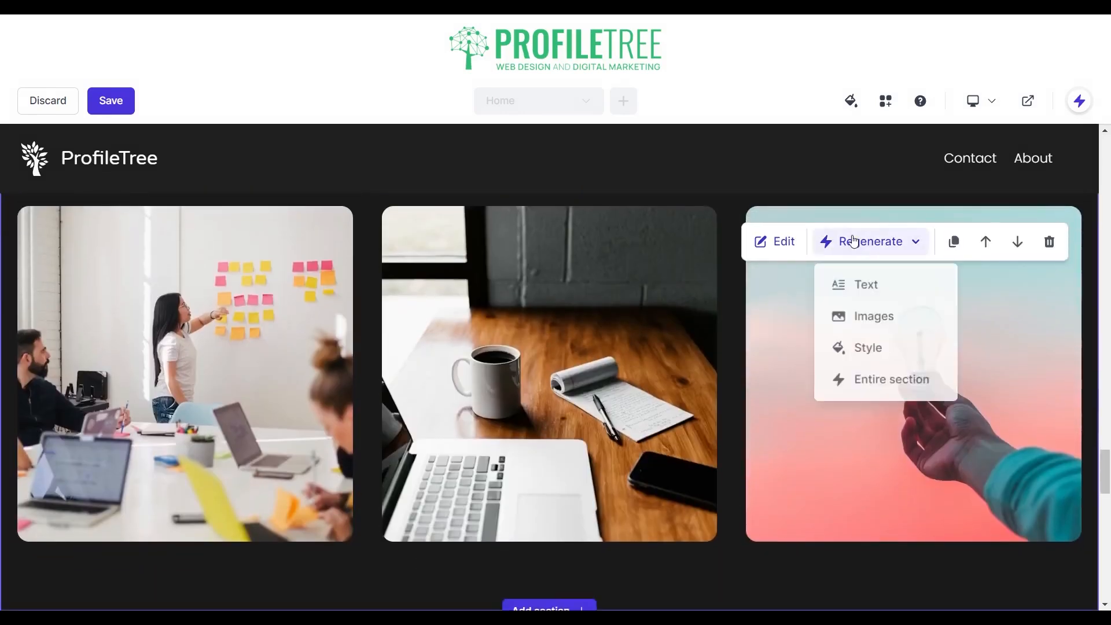
{"action": "left_click", "coordinate": [879, 322]}
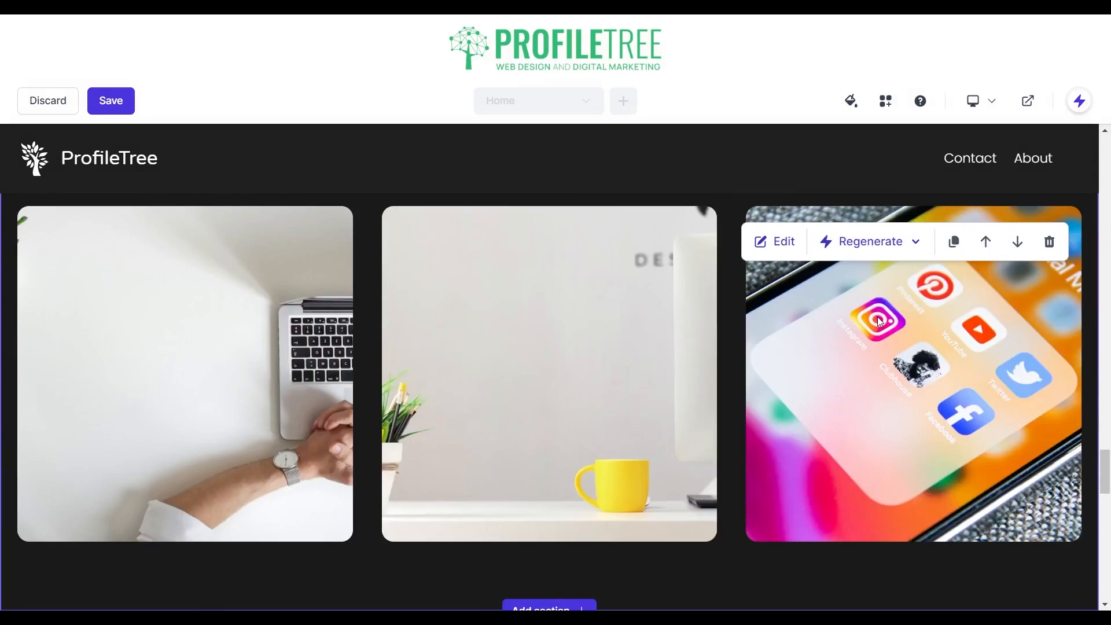
- Open the website footer for editing and review its content and style options
{"action": "scroll", "coordinate": [917, 467], "scroll_direction": "down", "scroll_amount": 10}
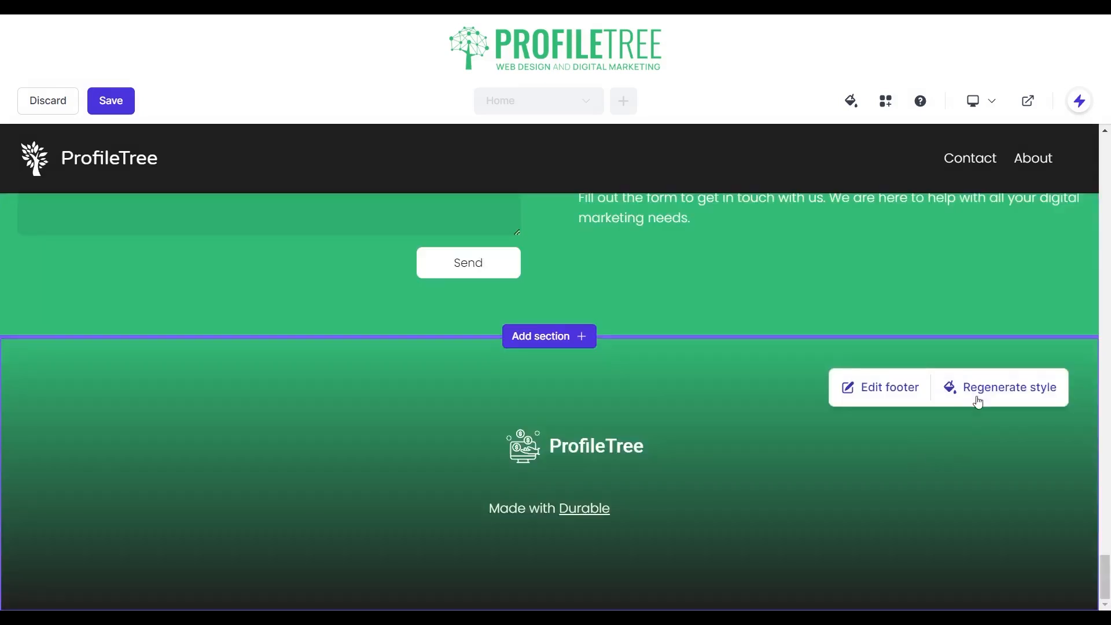
{"action": "left_click", "coordinate": [869, 394]}
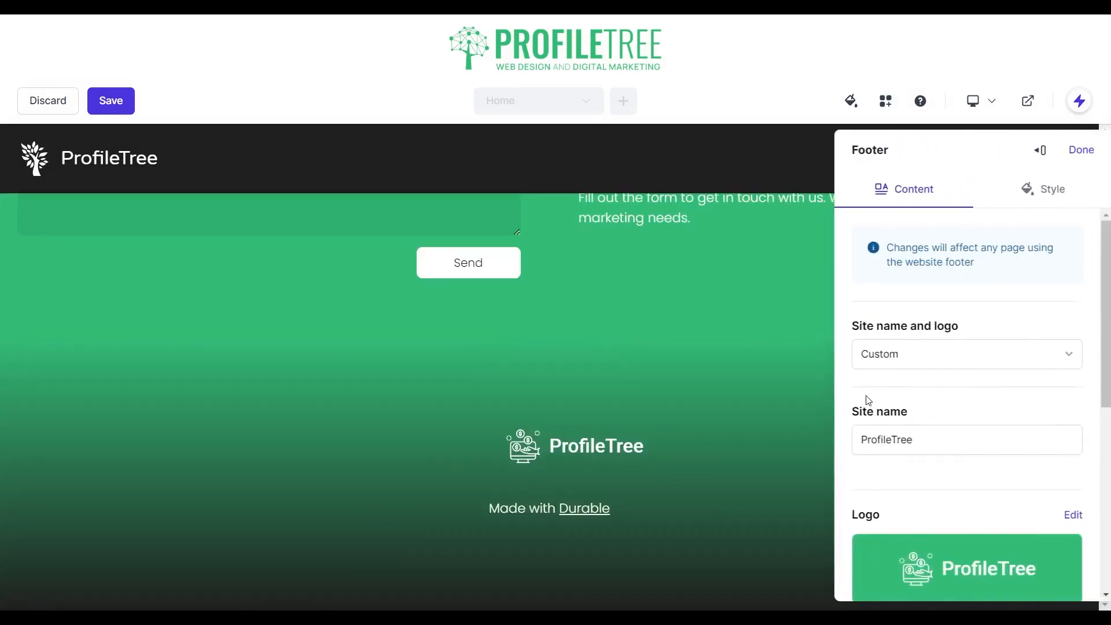
{"action": "scroll", "coordinate": [866, 399], "scroll_direction": "down", "scroll_amount": 4}
{"action": "left_click", "coordinate": [1045, 185]}
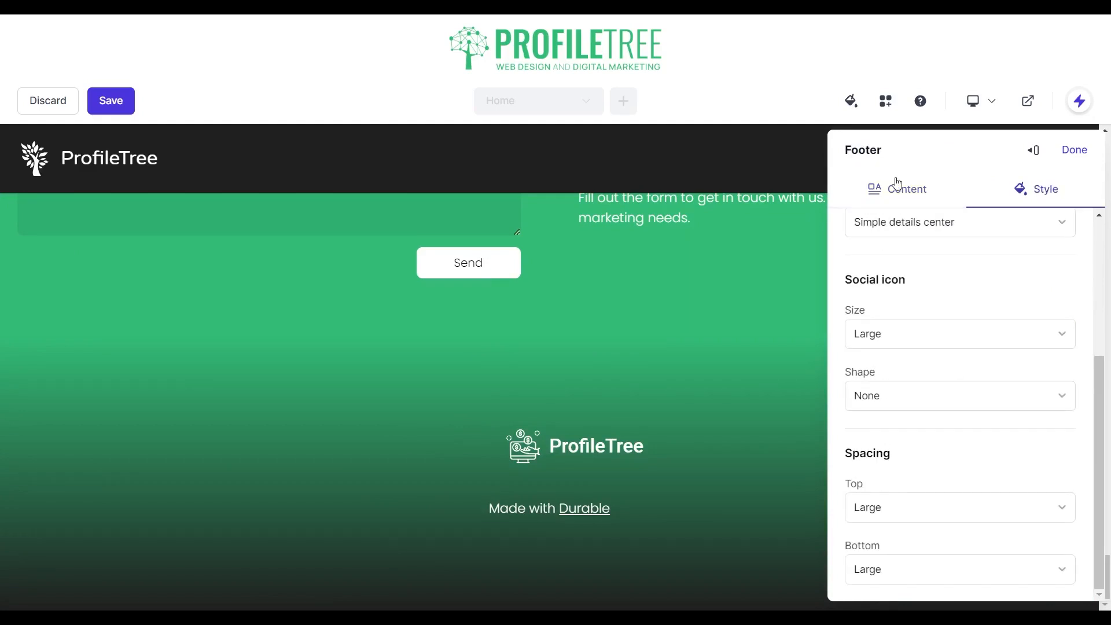
{"action": "scroll", "coordinate": [939, 307], "scroll_direction": "up", "scroll_amount": 4}
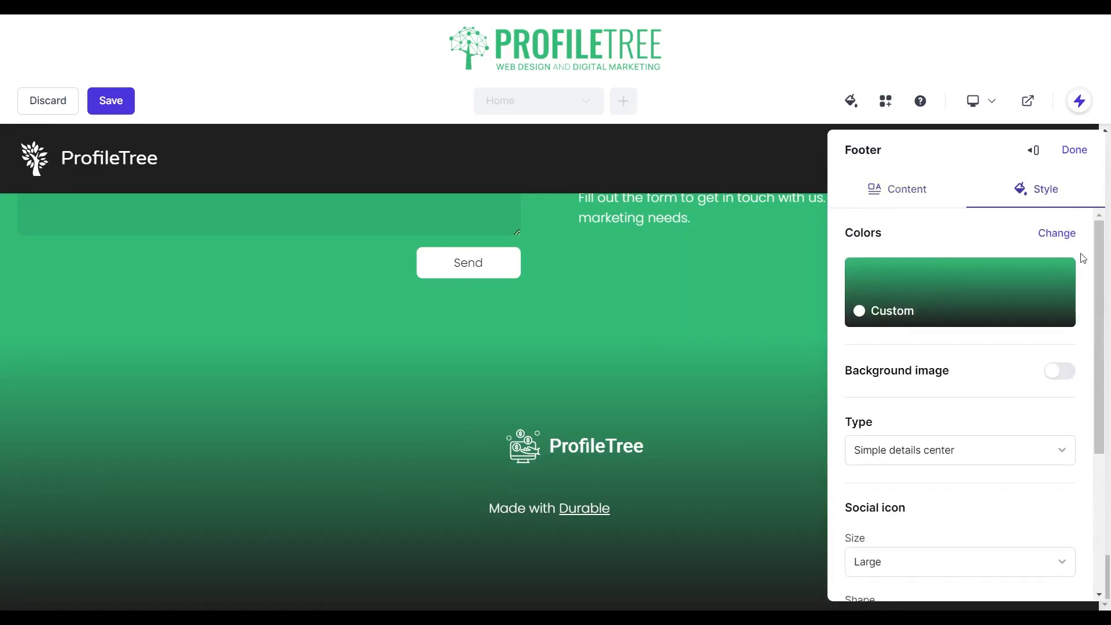
- Open the footer's custom colors, try another background type, and set the background back to Gradient
{"action": "left_click", "coordinate": [922, 305]}
{"action": "left_click", "coordinate": [904, 284]}
{"action": "left_click", "coordinate": [898, 319]}
{"action": "left_click", "coordinate": [917, 281]}
{"action": "left_click", "coordinate": [922, 335]}
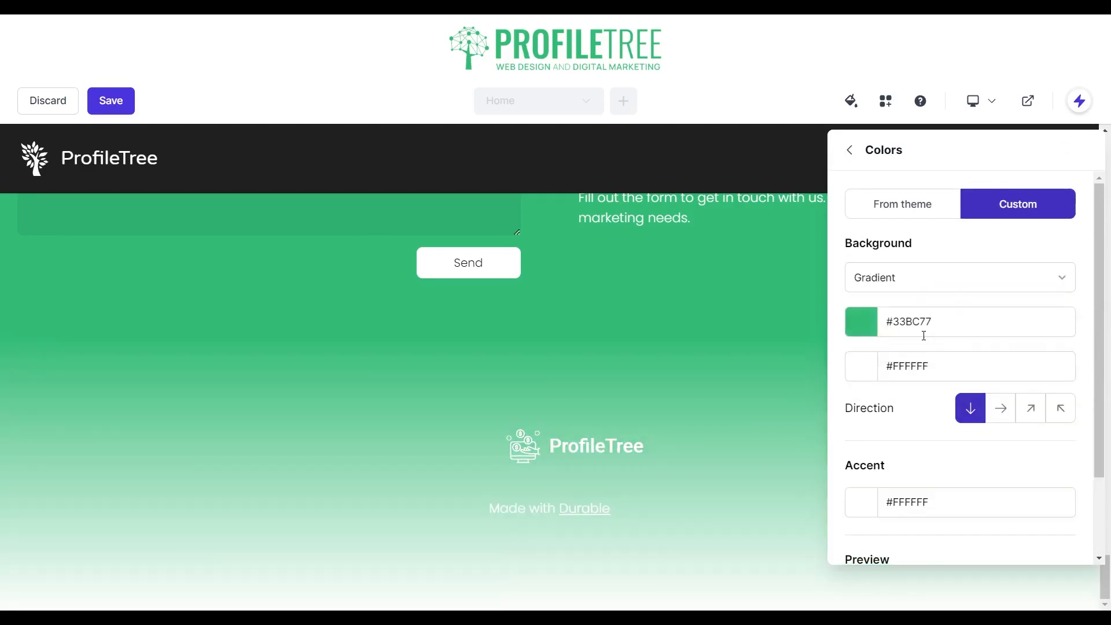
- Set the second color of the footer's background gradient to black and finish editing the footer
{"action": "left_click", "coordinate": [869, 376]}
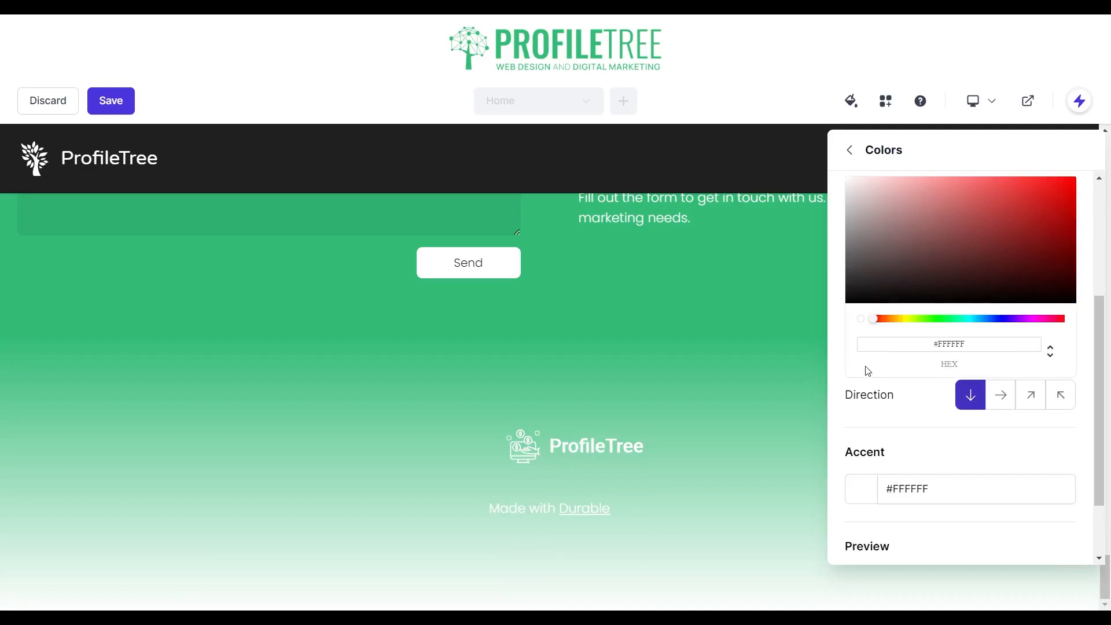
{"action": "left_click_drag", "start_coordinate": [874, 285], "coordinate": [844, 304]}
{"action": "left_click", "coordinate": [840, 315]}
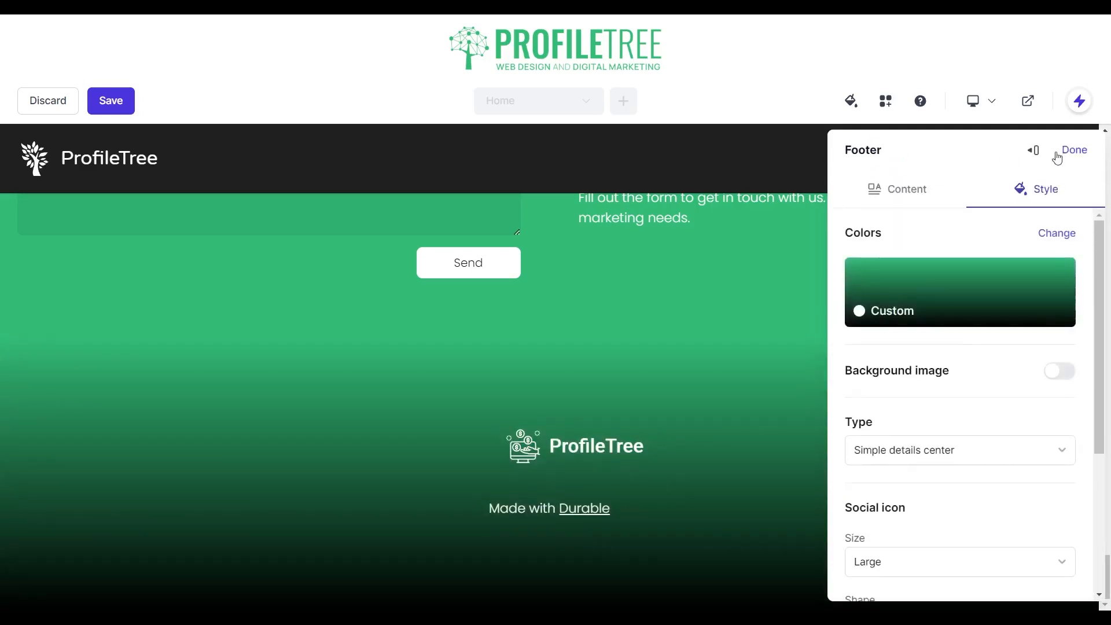
{"action": "left_click", "coordinate": [1077, 151]}
{"action": "scroll", "coordinate": [764, 433], "scroll_direction": "up", "scroll_amount": 20}
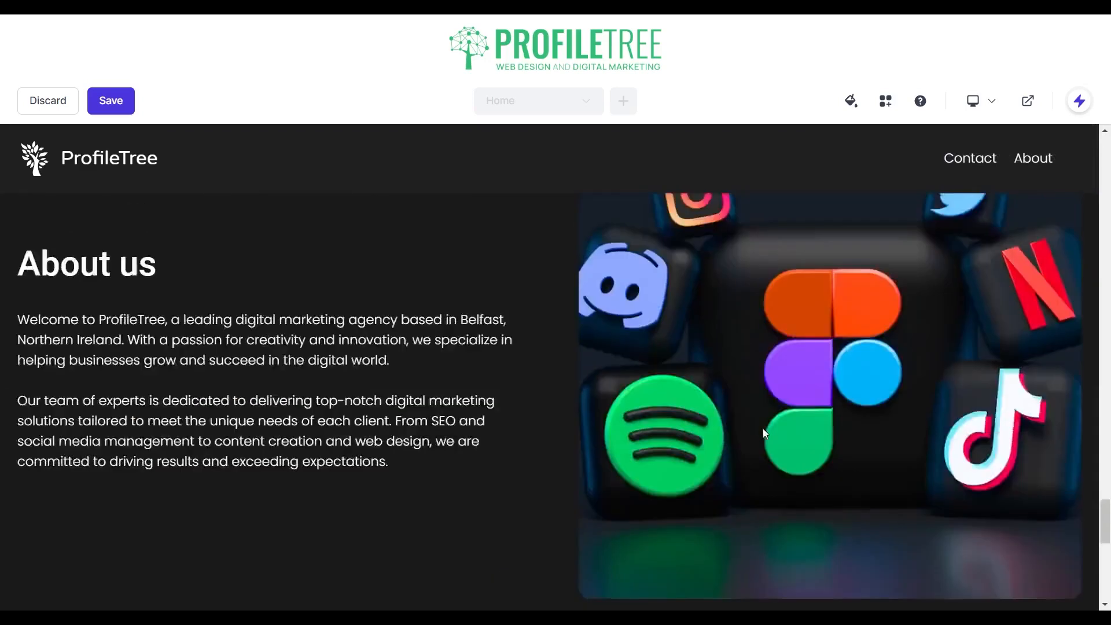